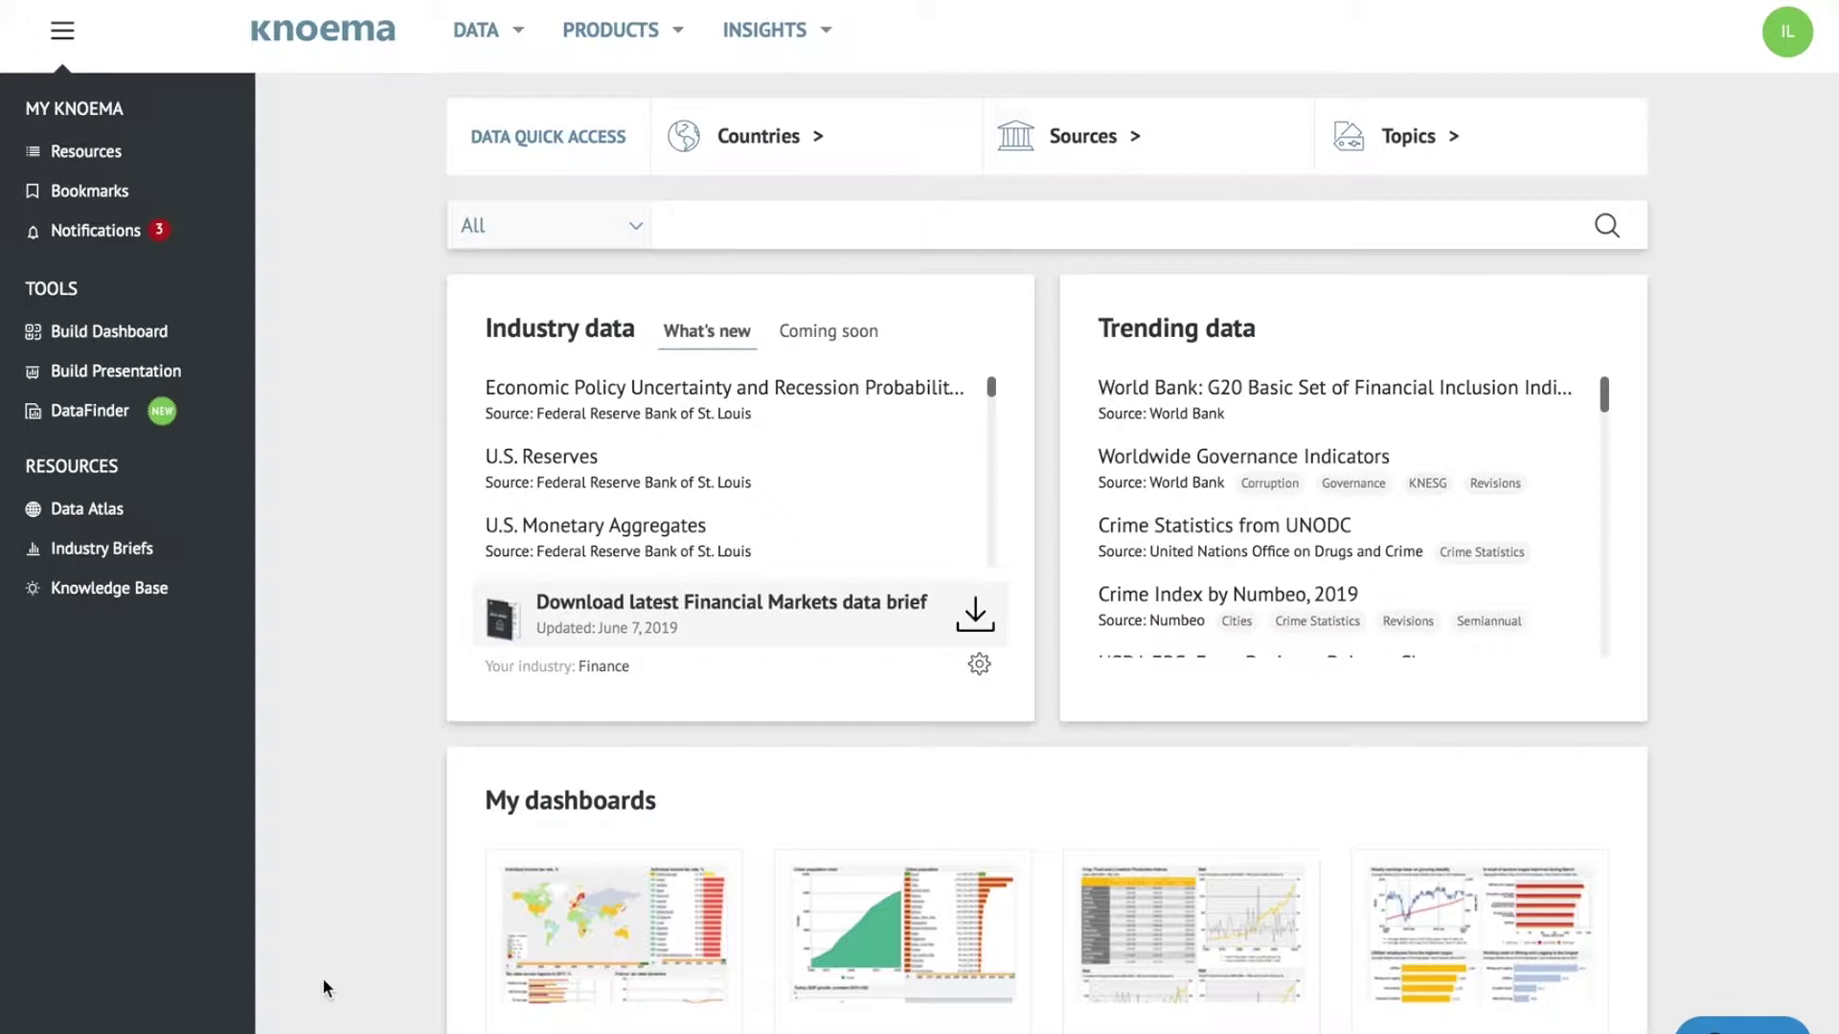
Step: Enter "UAE crude oil exports" as a search query, and open the IMF World Economic Outlook (WEO) Database, April 2019 from the data bookmarks
type("xports")
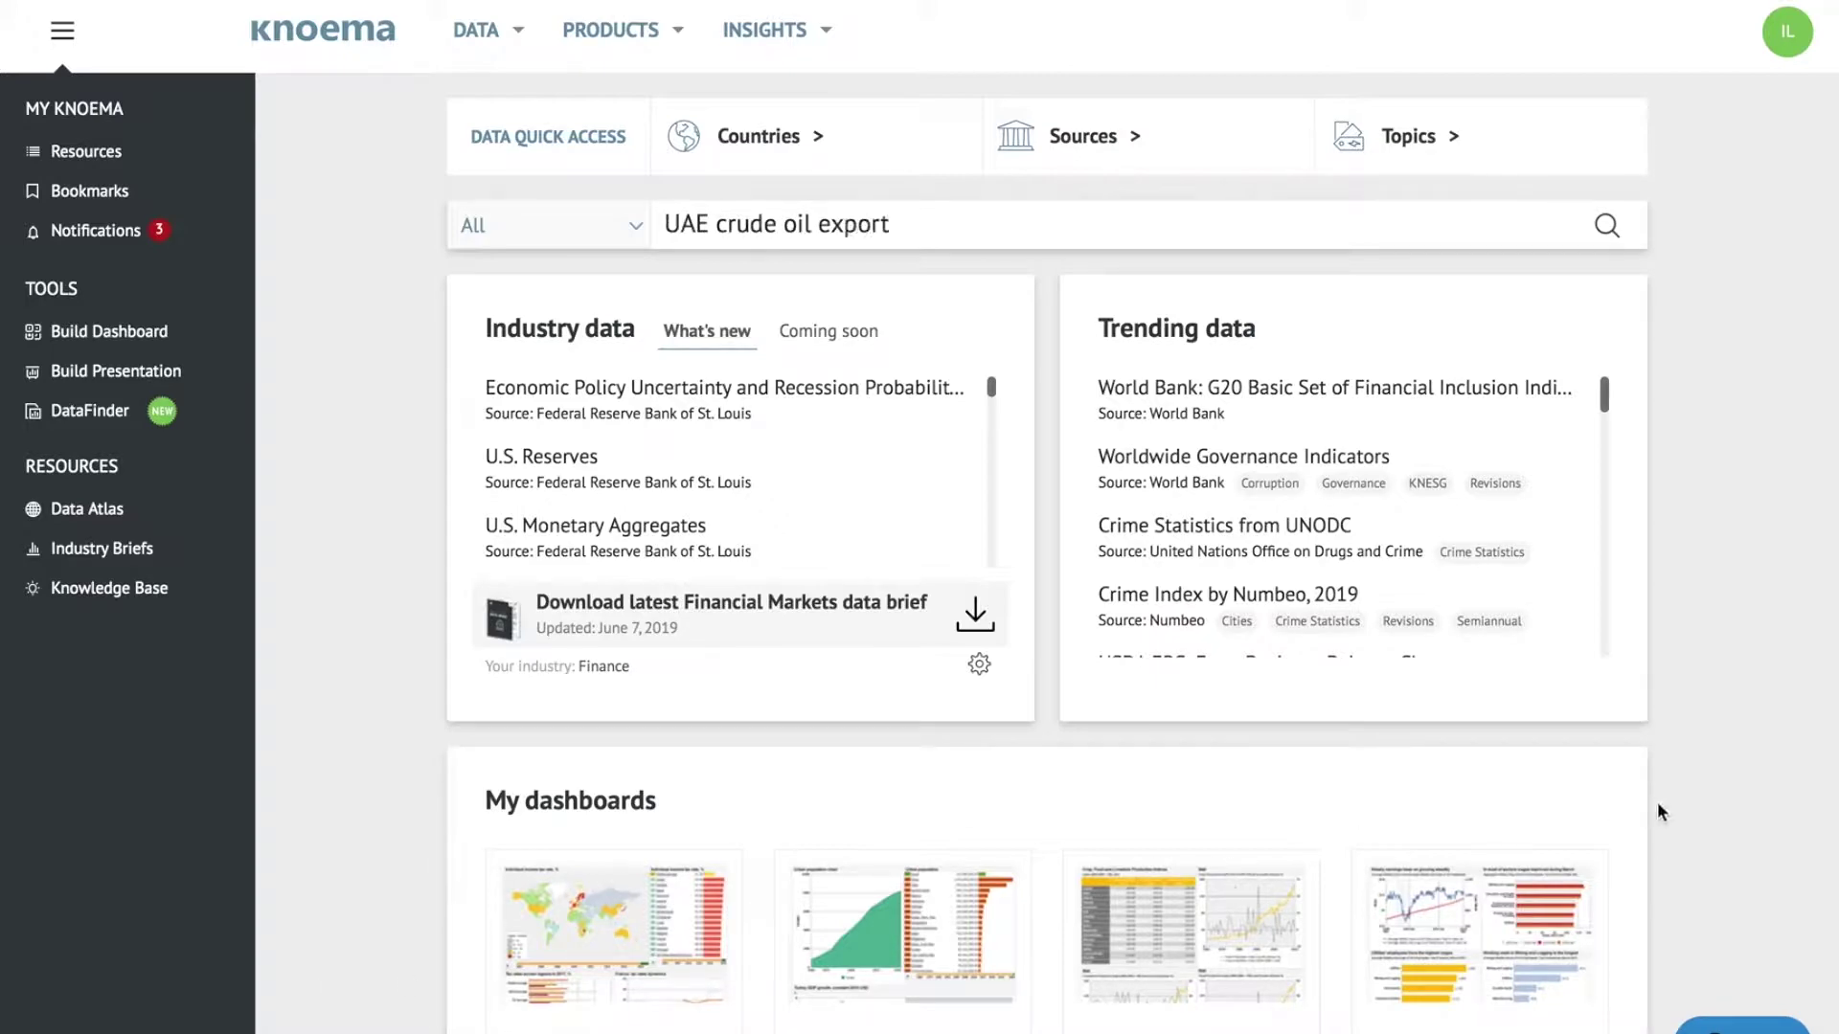
scroll(1697, 802, "down", 8)
scroll(1697, 802, "down", 2)
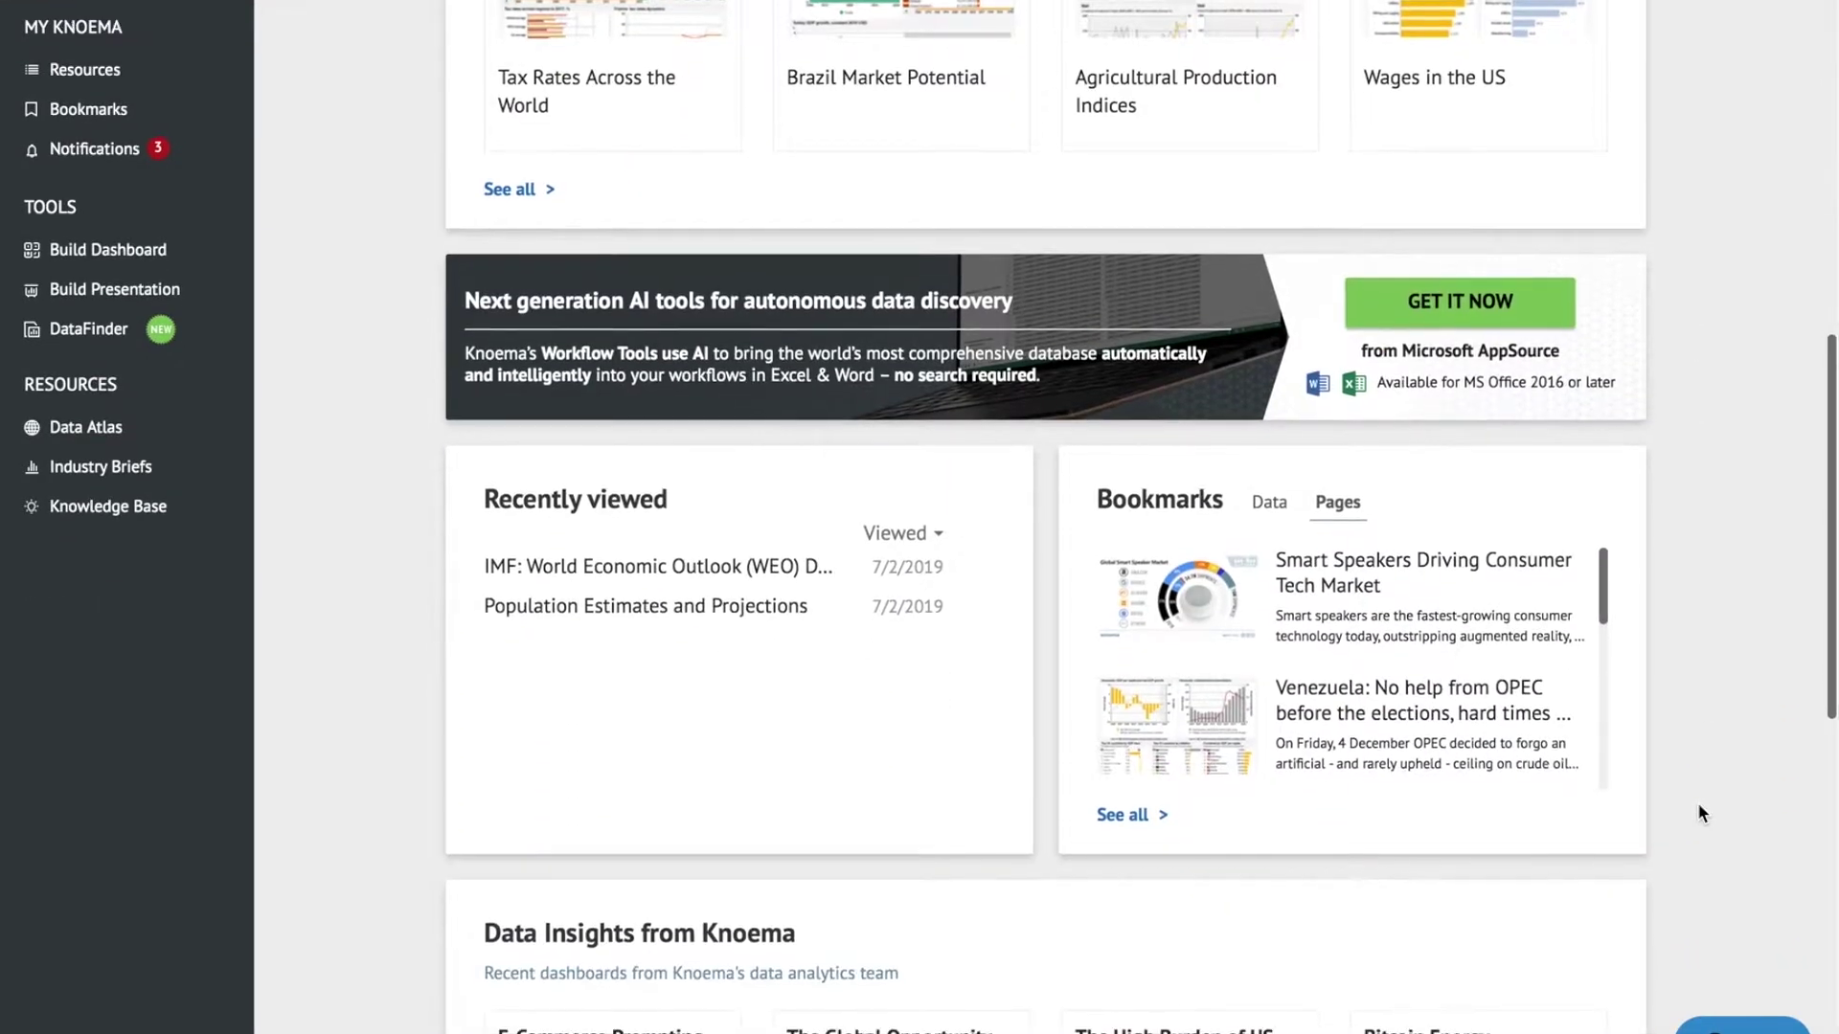
left_click(1271, 502)
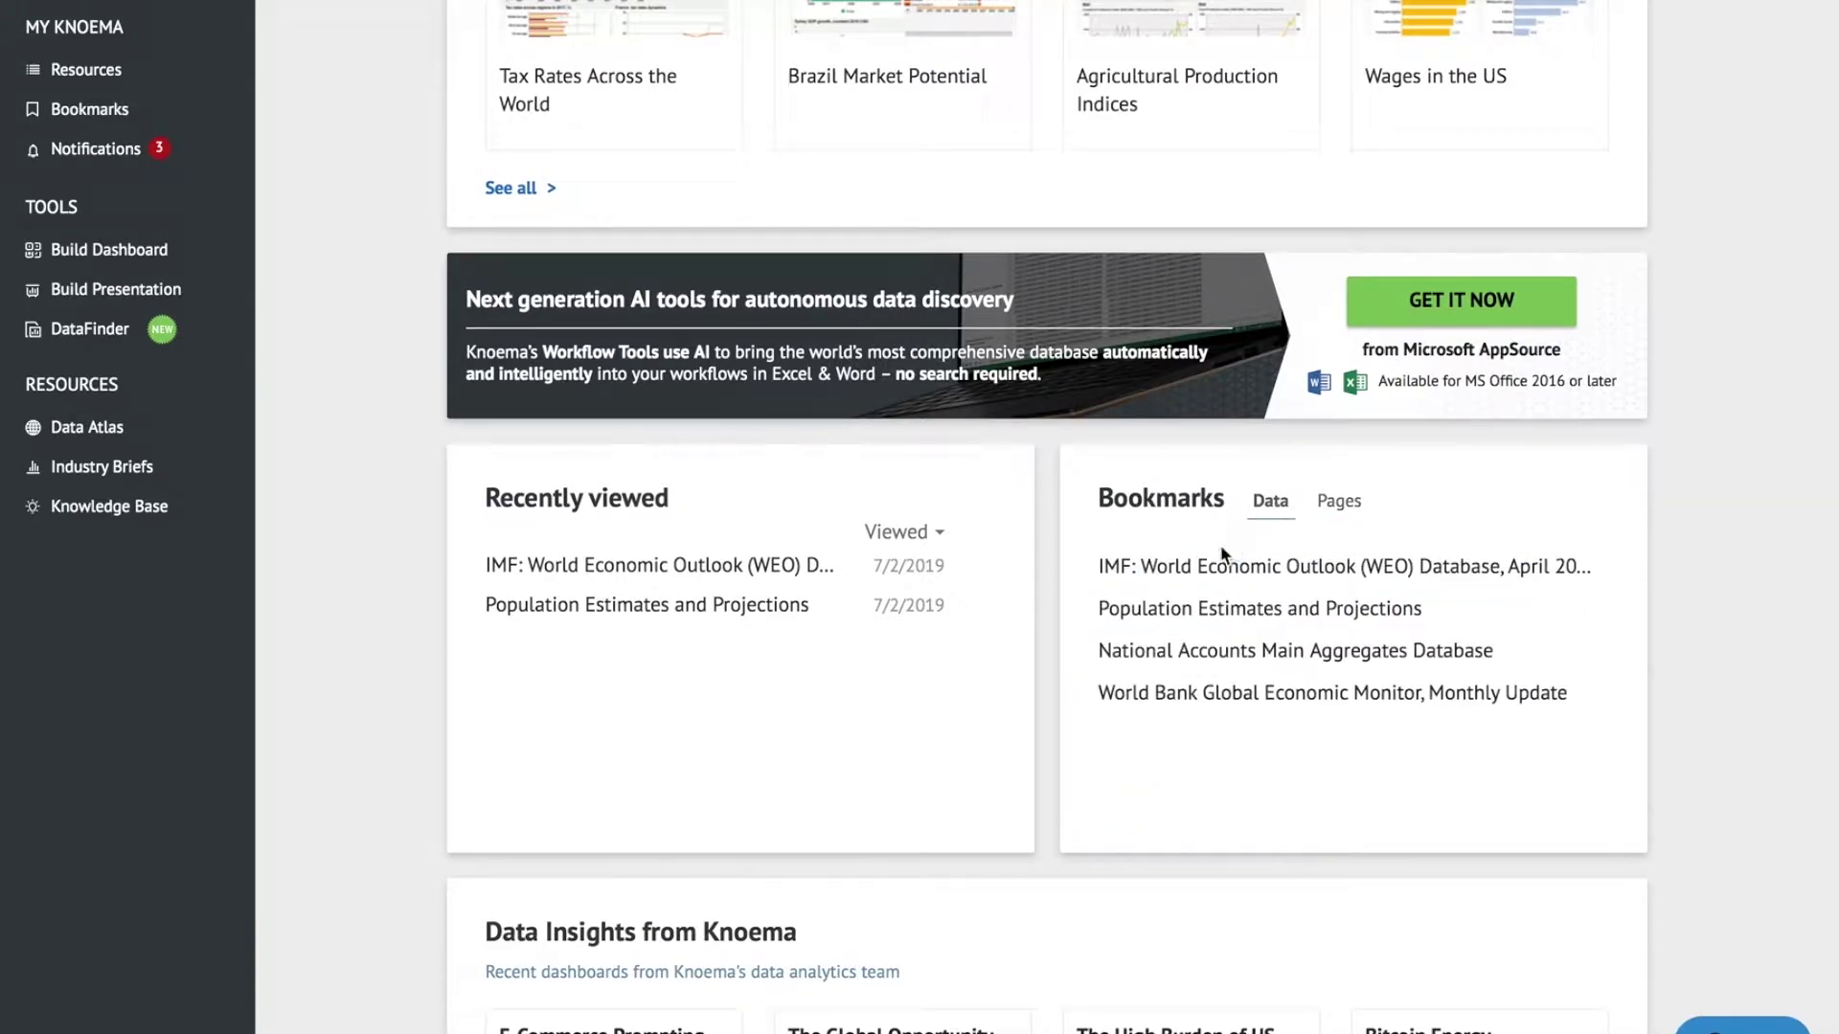
left_click(1203, 563)
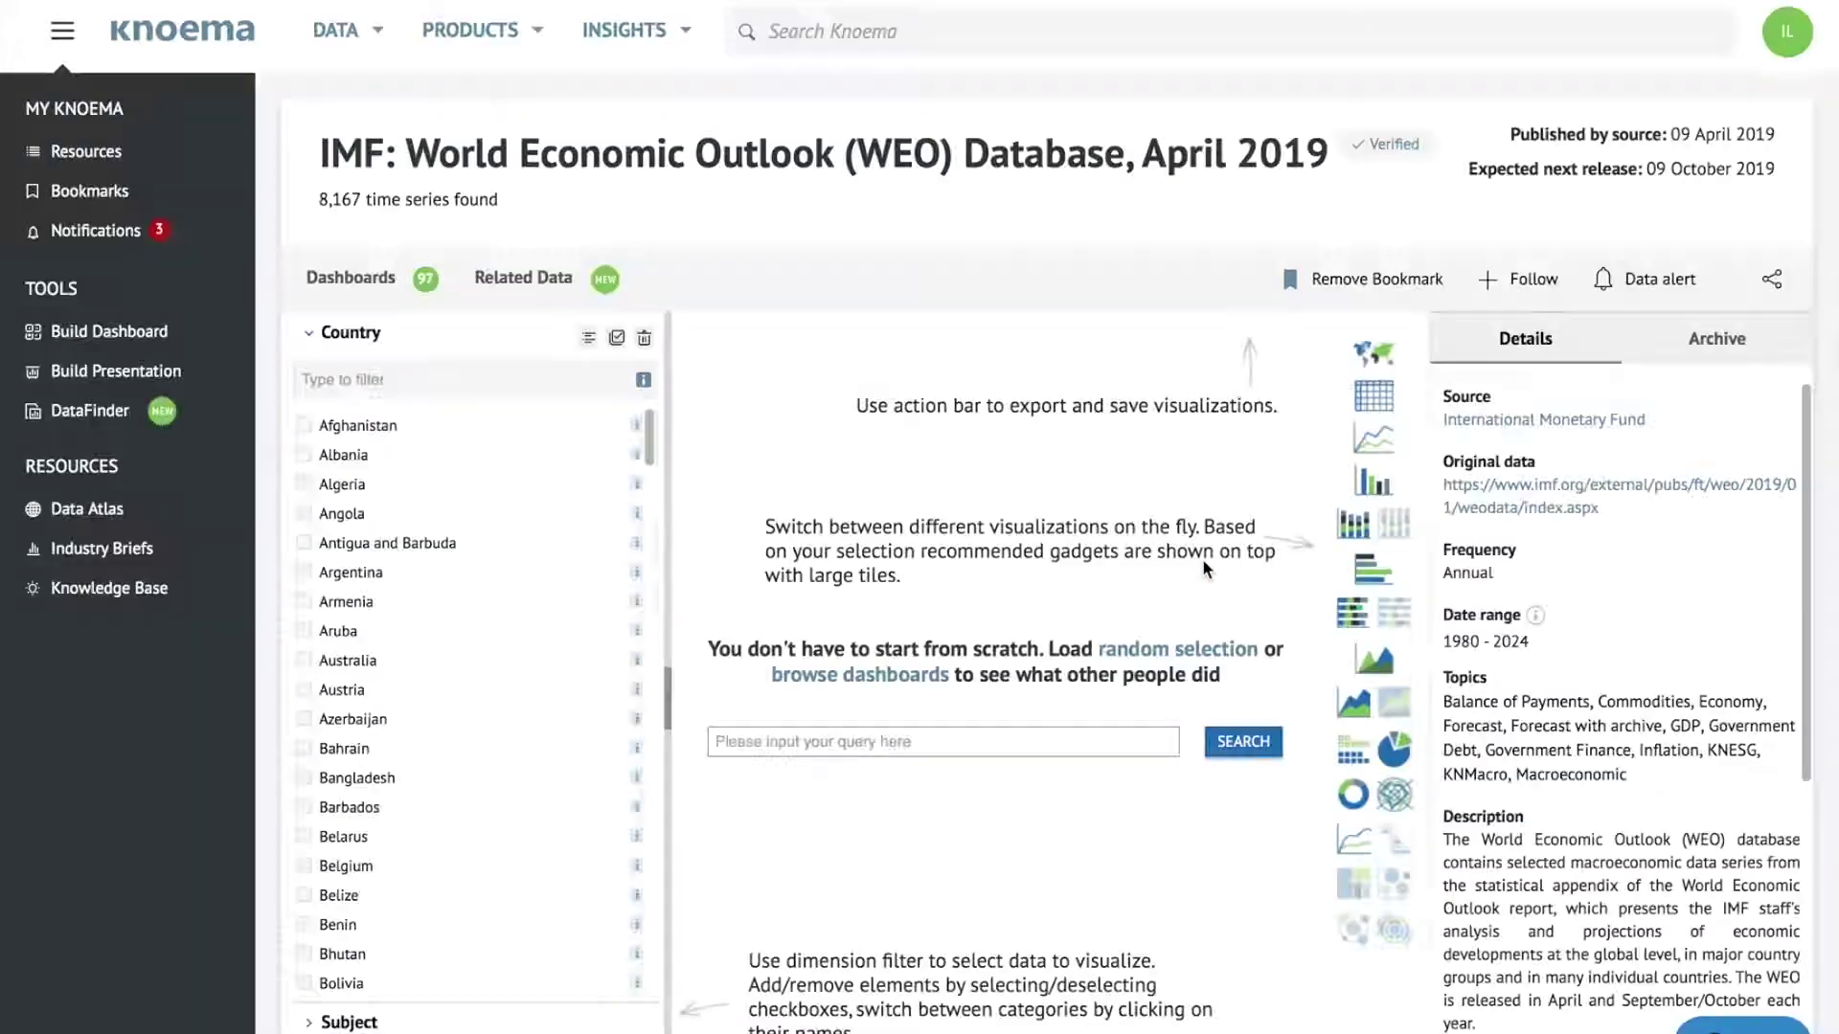
Step: Filter the dataset to Australia, Austria, Belgium and Brazil with the subject Gross domestic product, current prices (U.S. dollars)
left_click(329, 660)
left_click(329, 689)
left_click(328, 867)
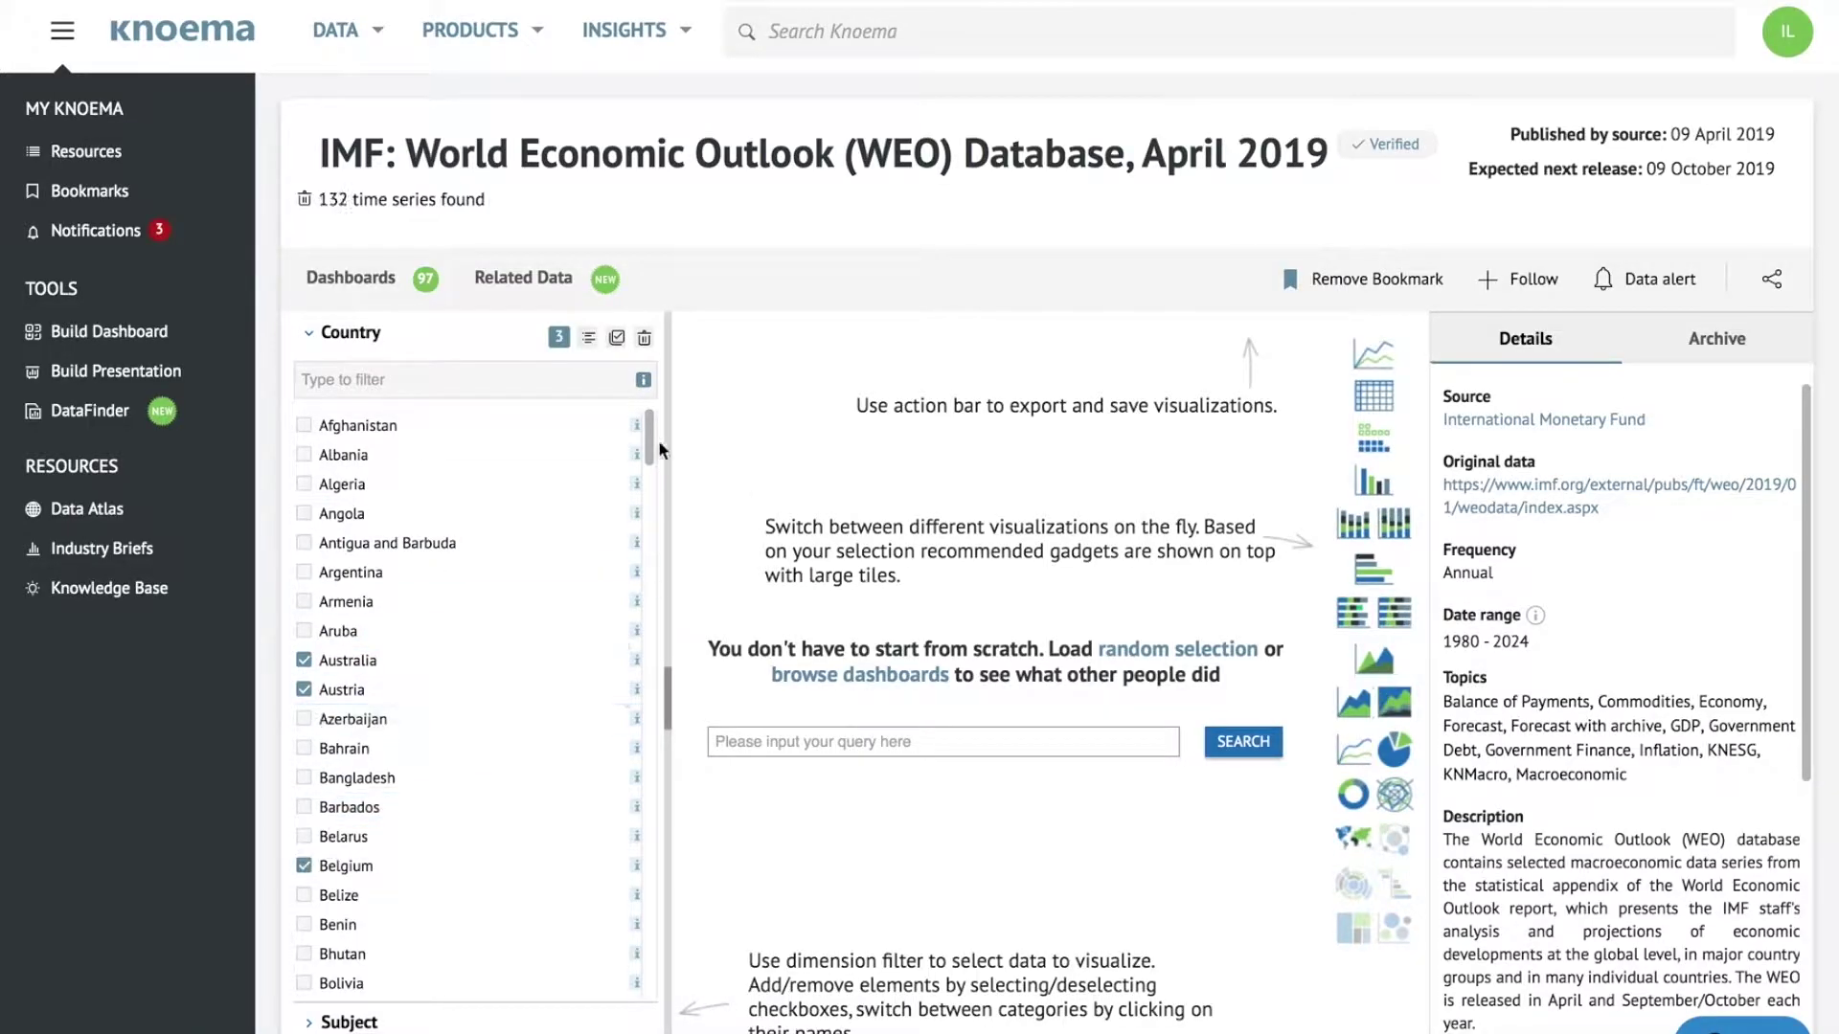
scroll(325, 862, "down", 3)
left_click(318, 843)
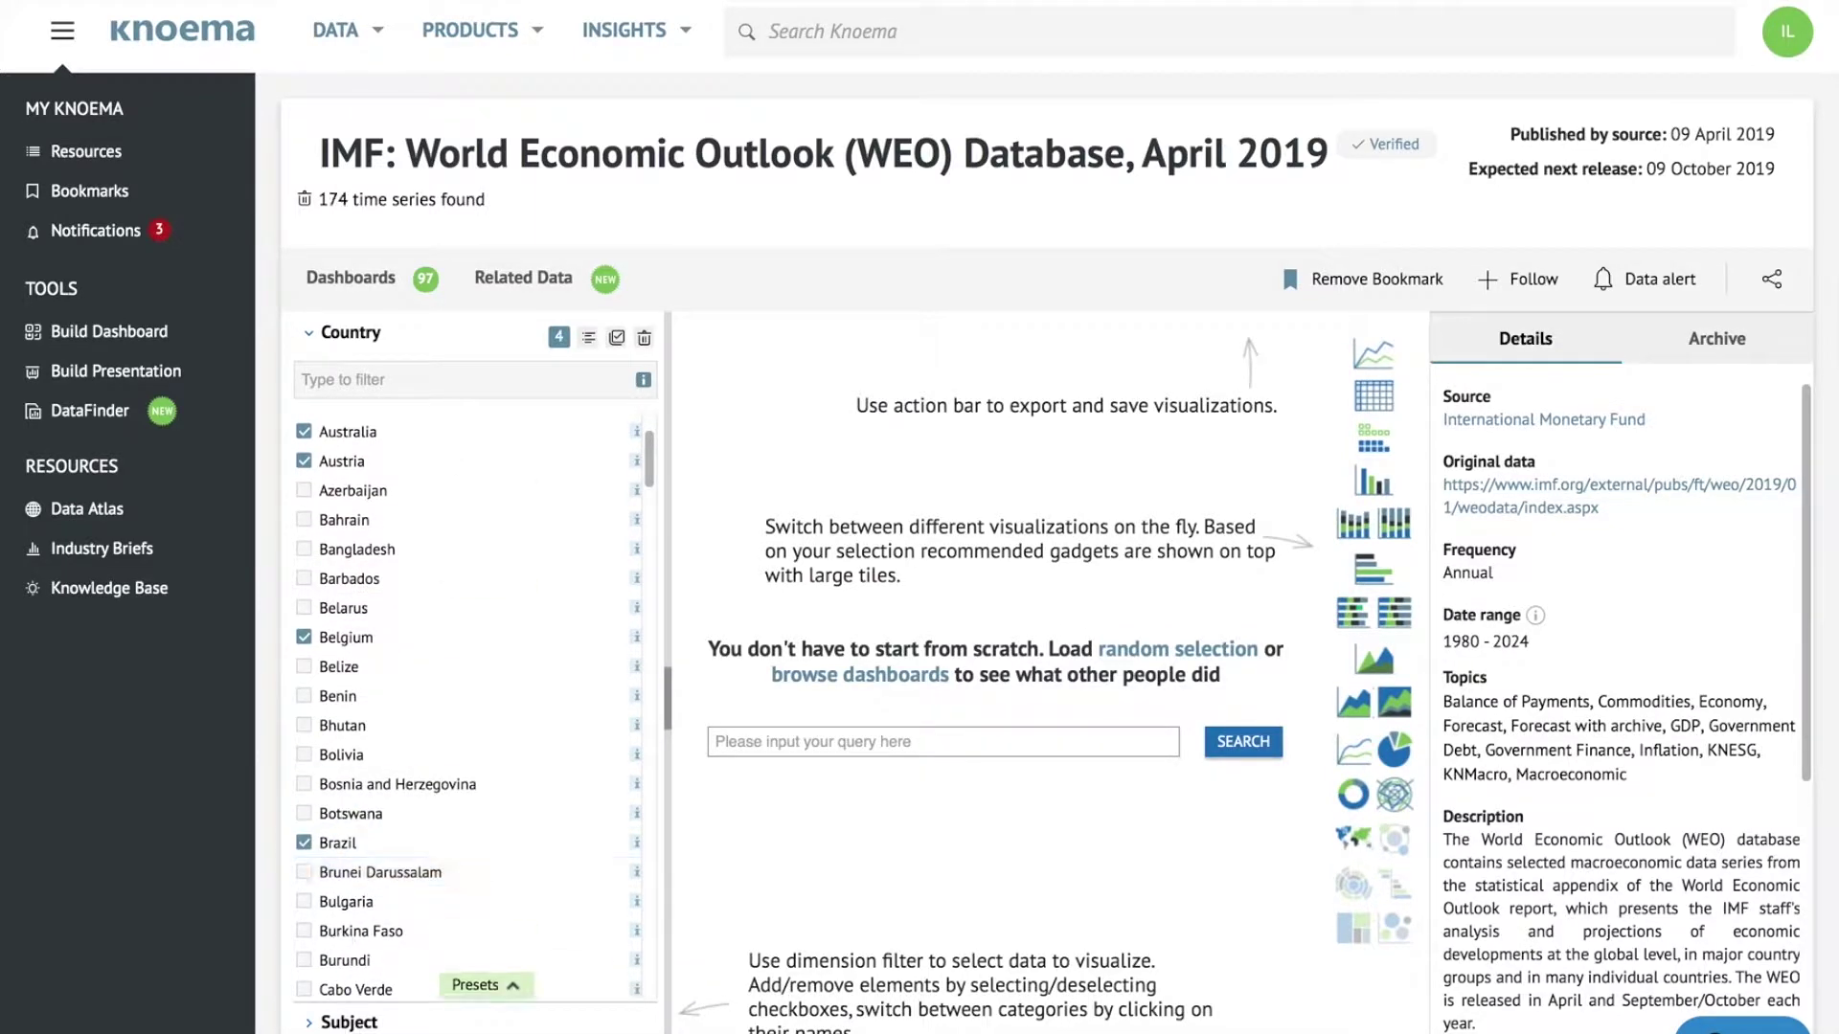
left_click(349, 1022)
left_click(428, 556)
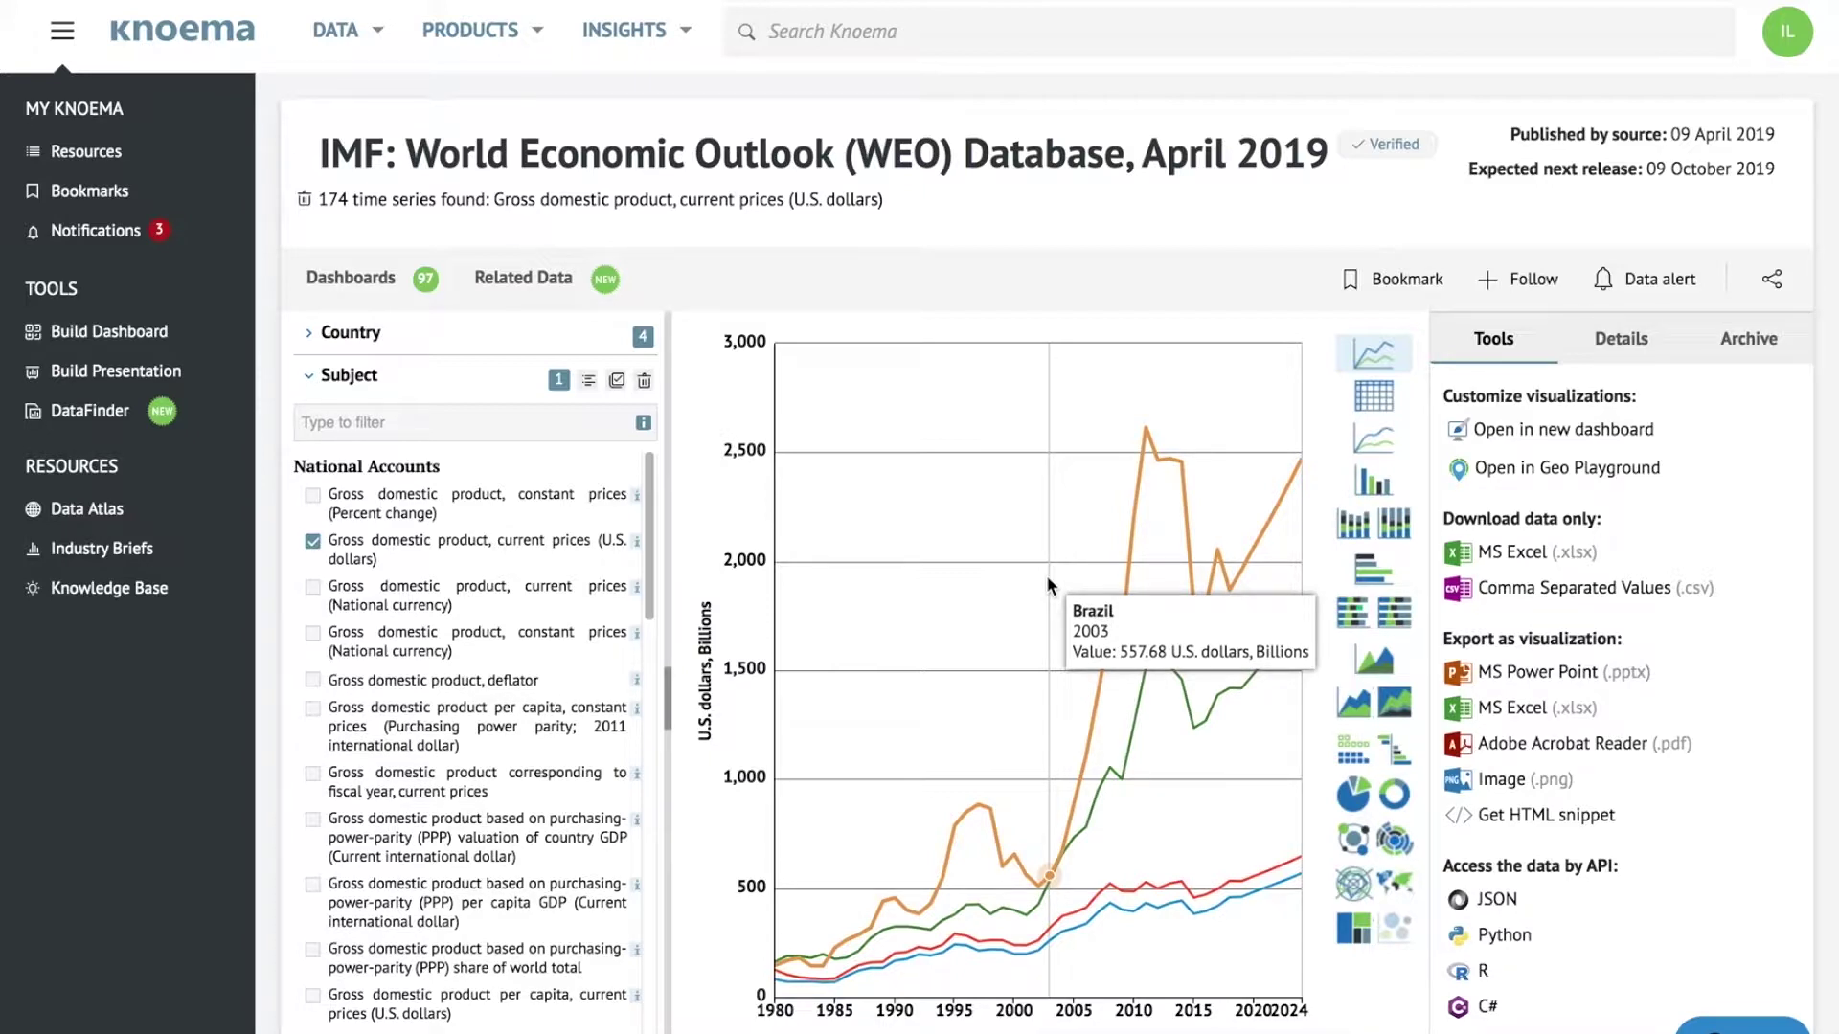
Step: Preview the GDP data as stacked column, area and doughnut charts, and return to the line chart
left_click(1353, 522)
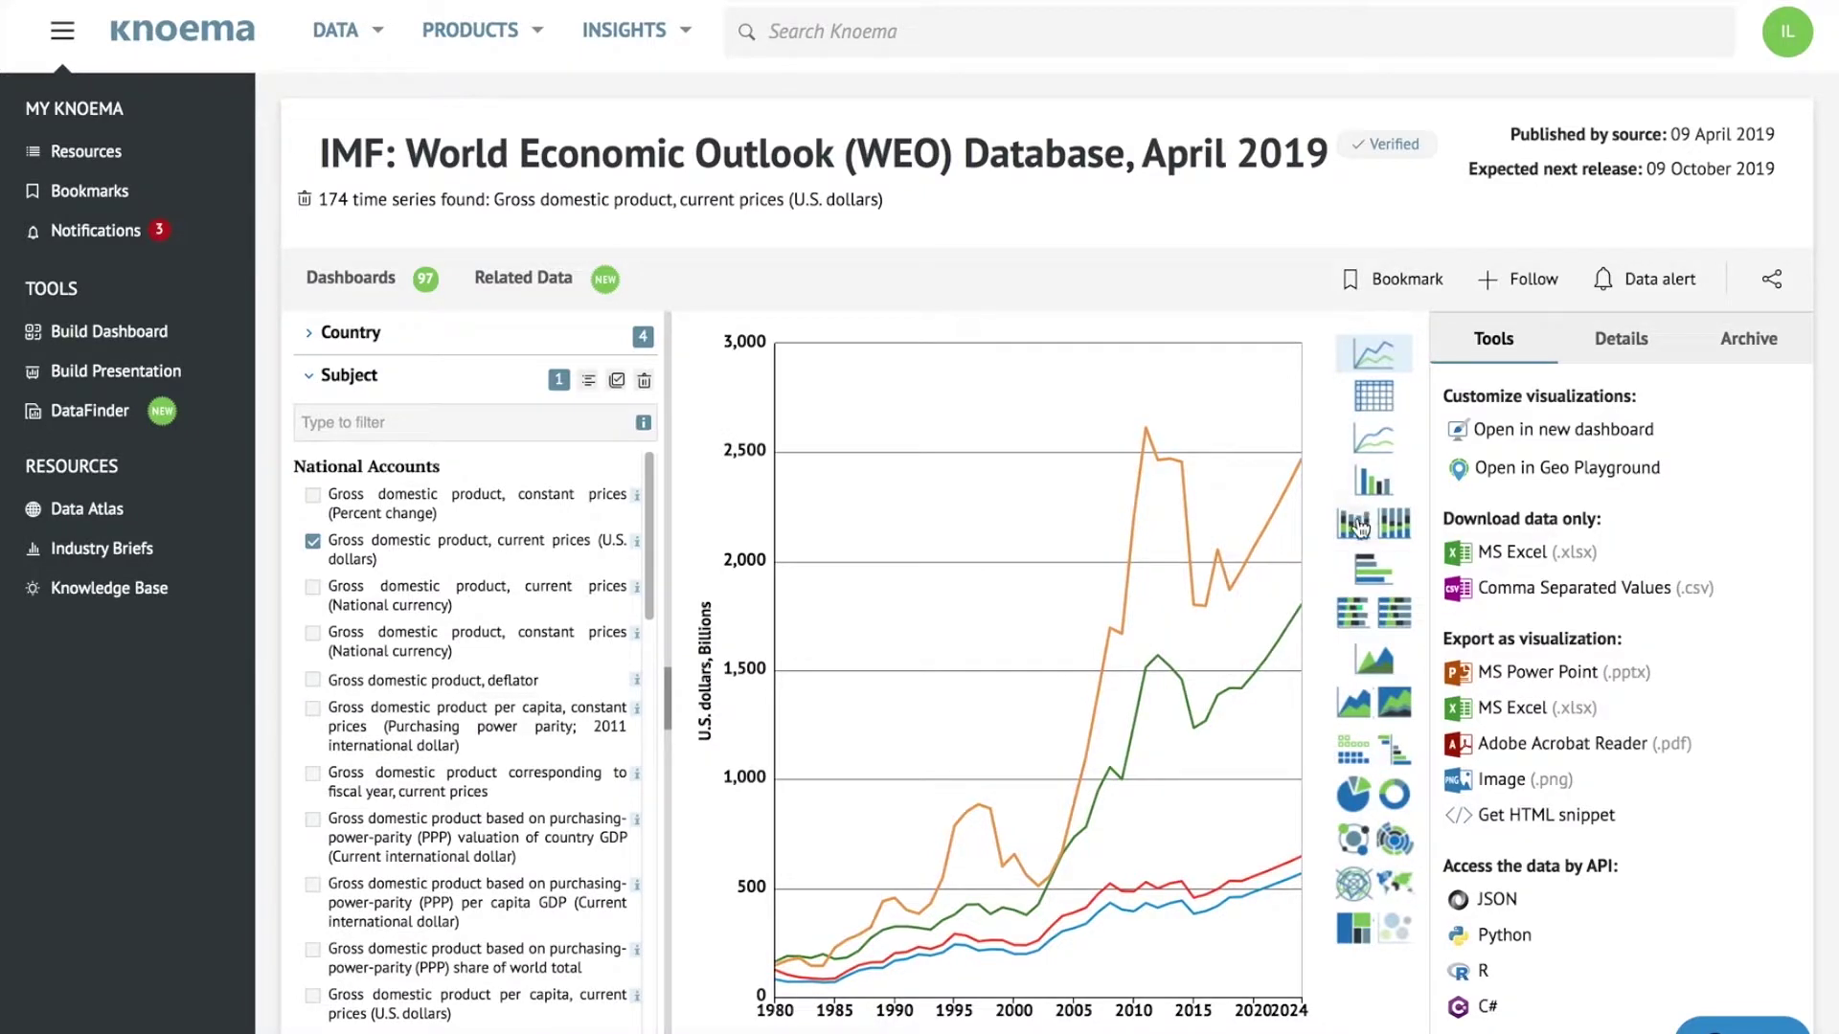
left_click(1354, 702)
left_click(1394, 794)
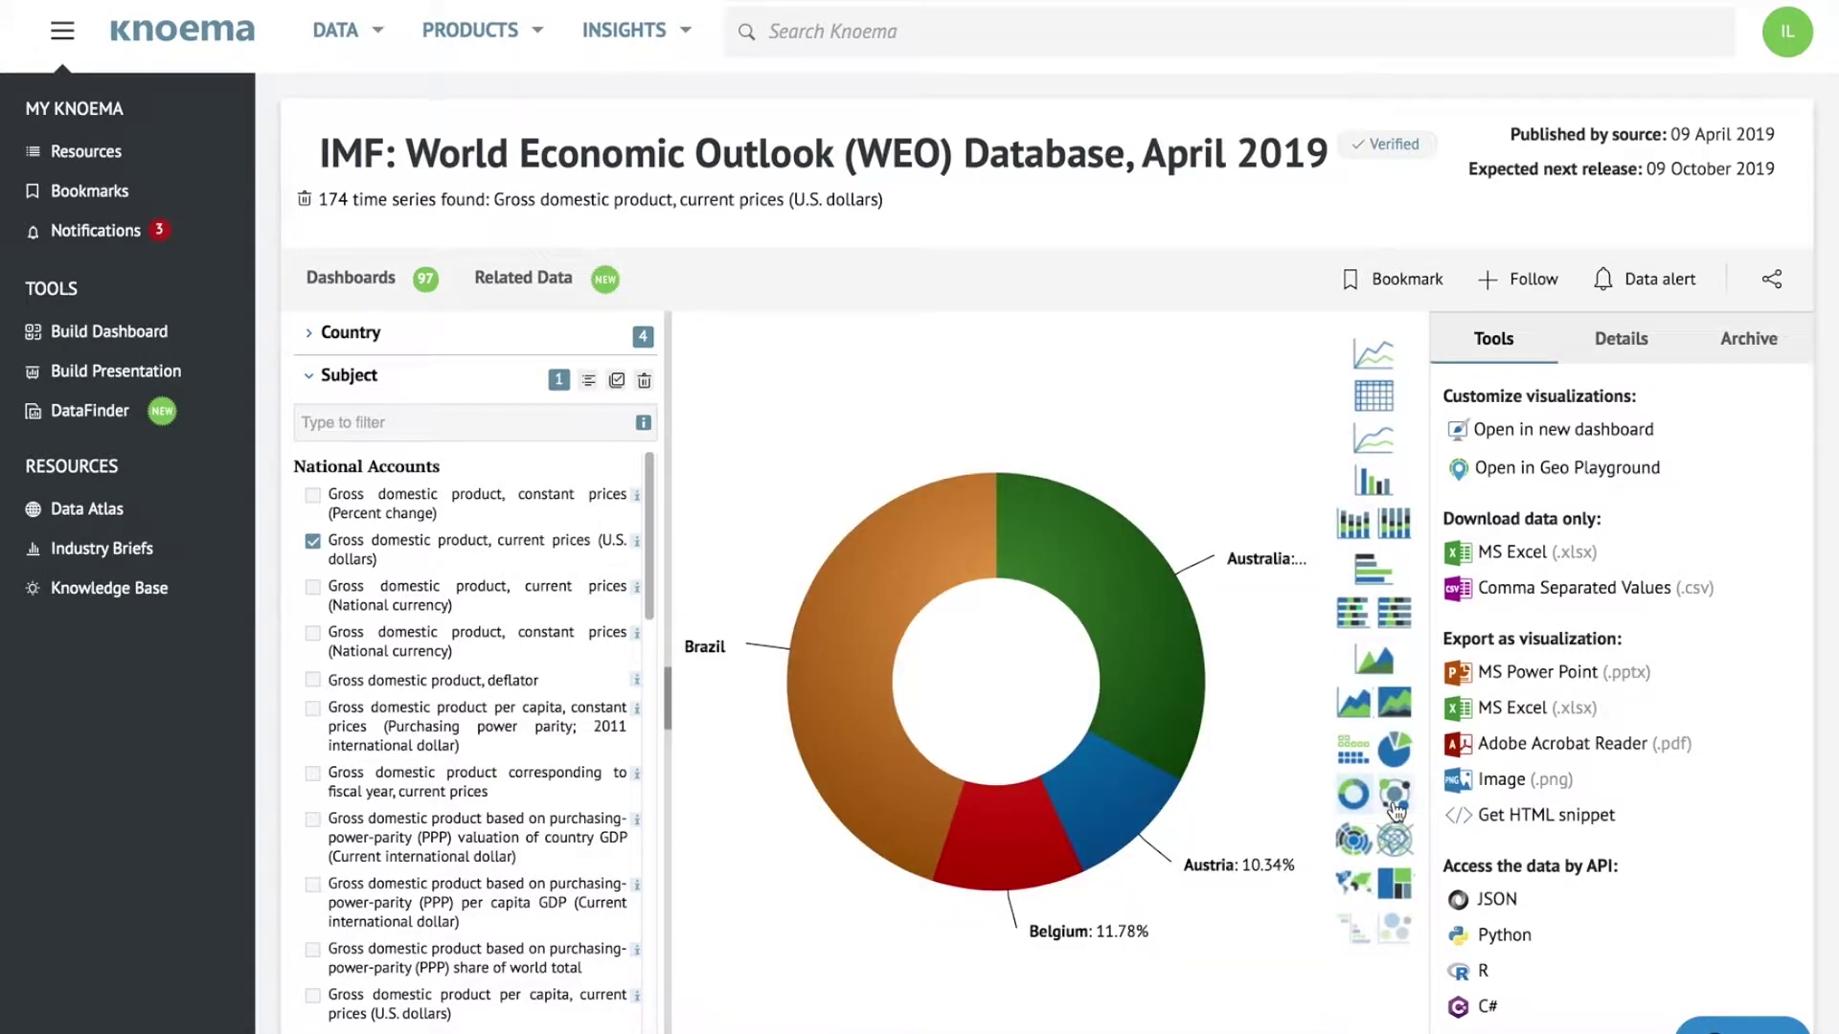
left_click(1380, 359)
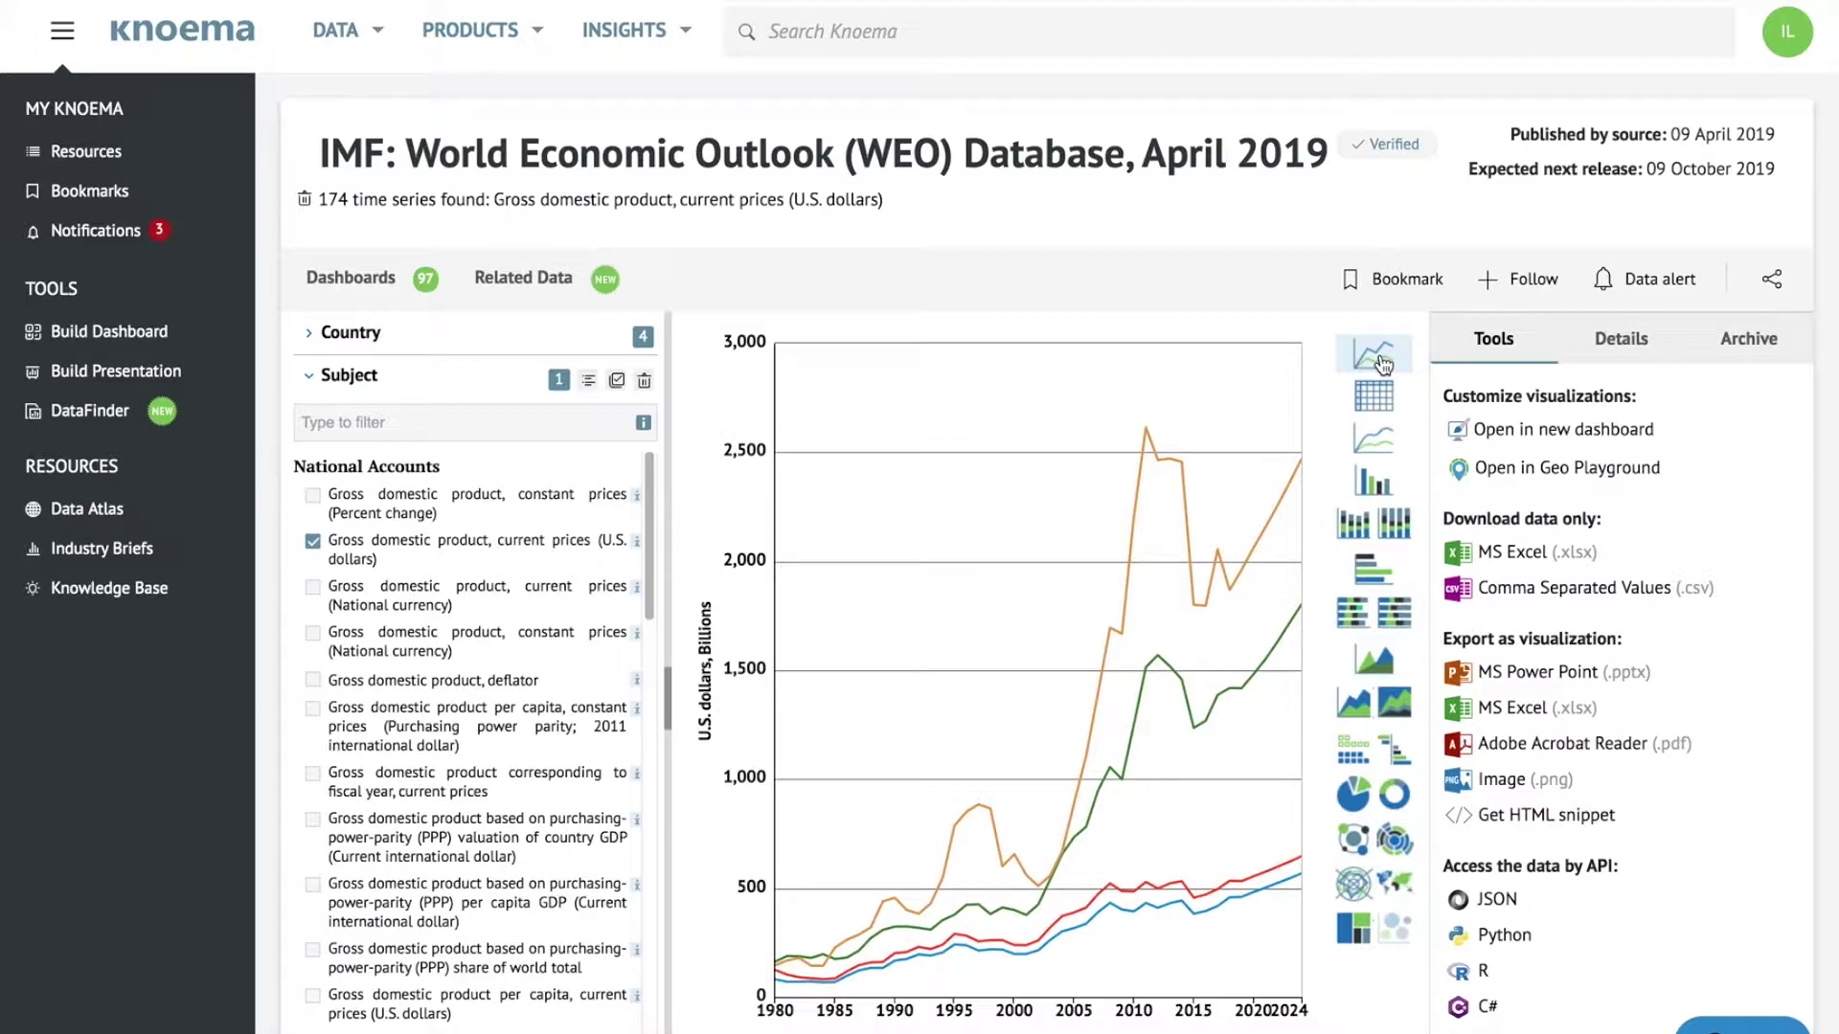
Step: Open the GDP line chart in a new dashboard and open its chart settings for editing
left_click(1625, 440)
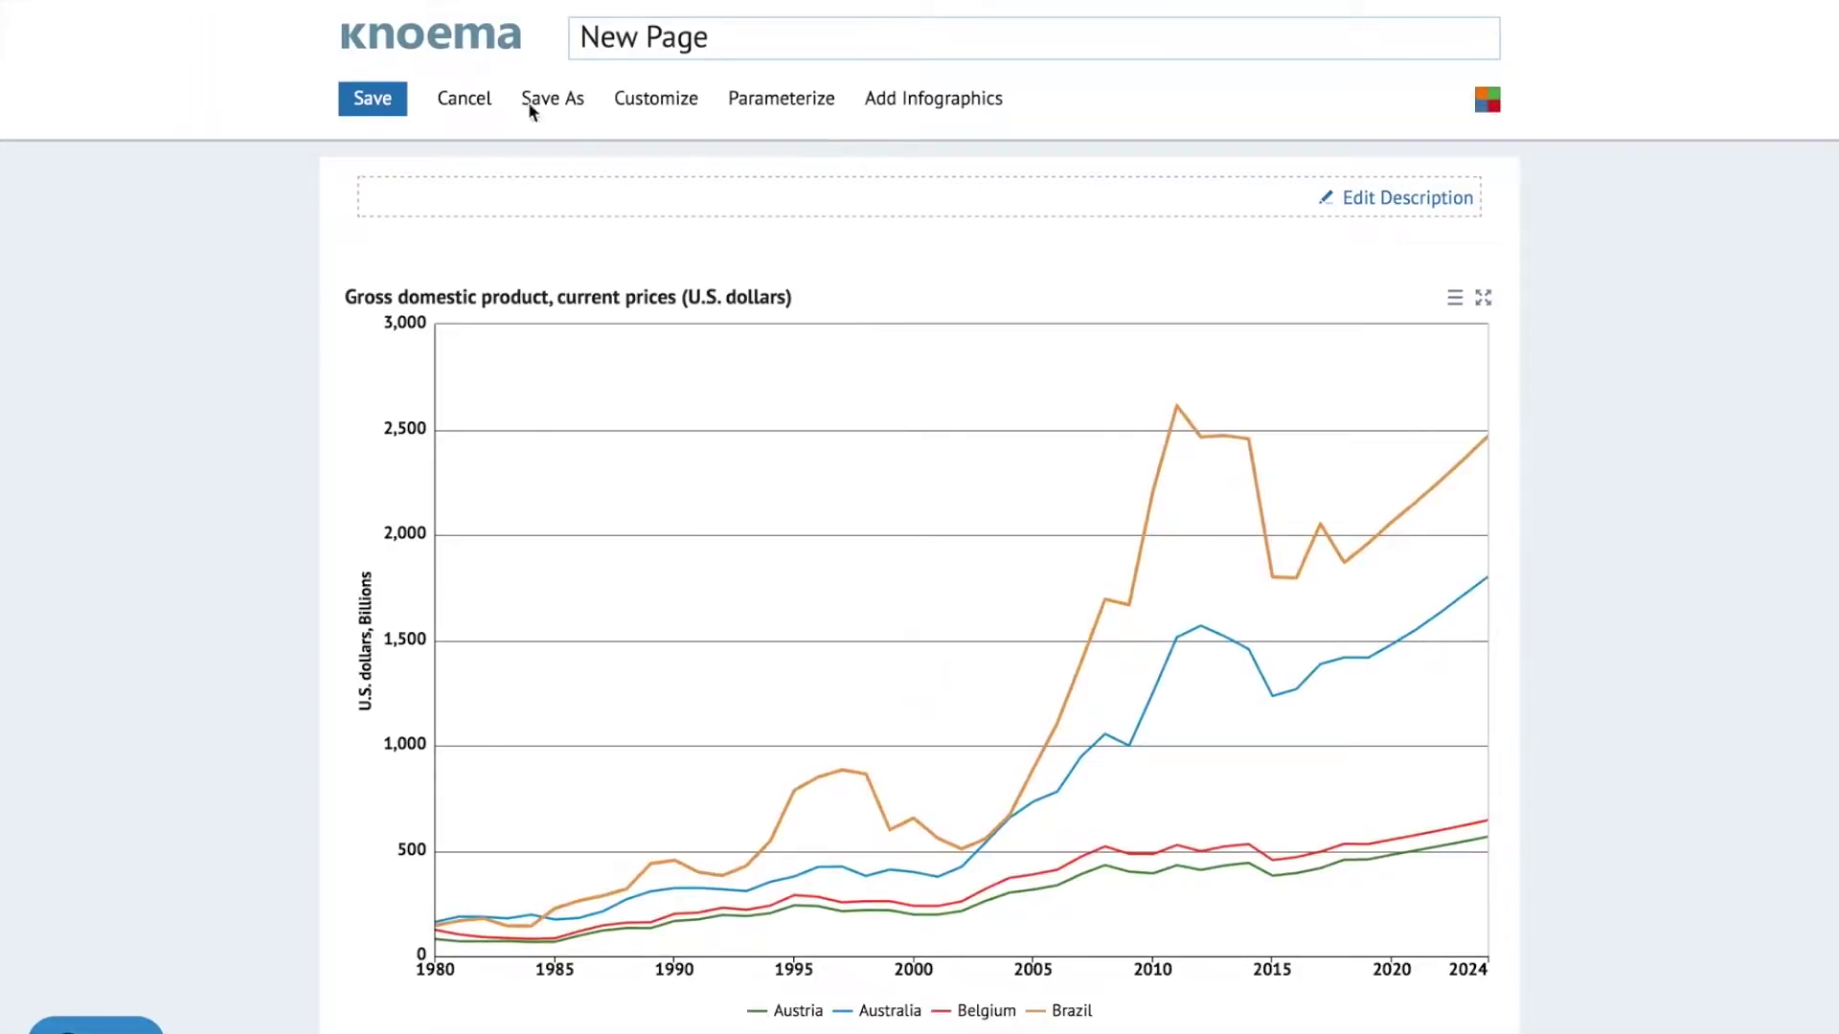
left_click(1455, 298)
left_click(1453, 356)
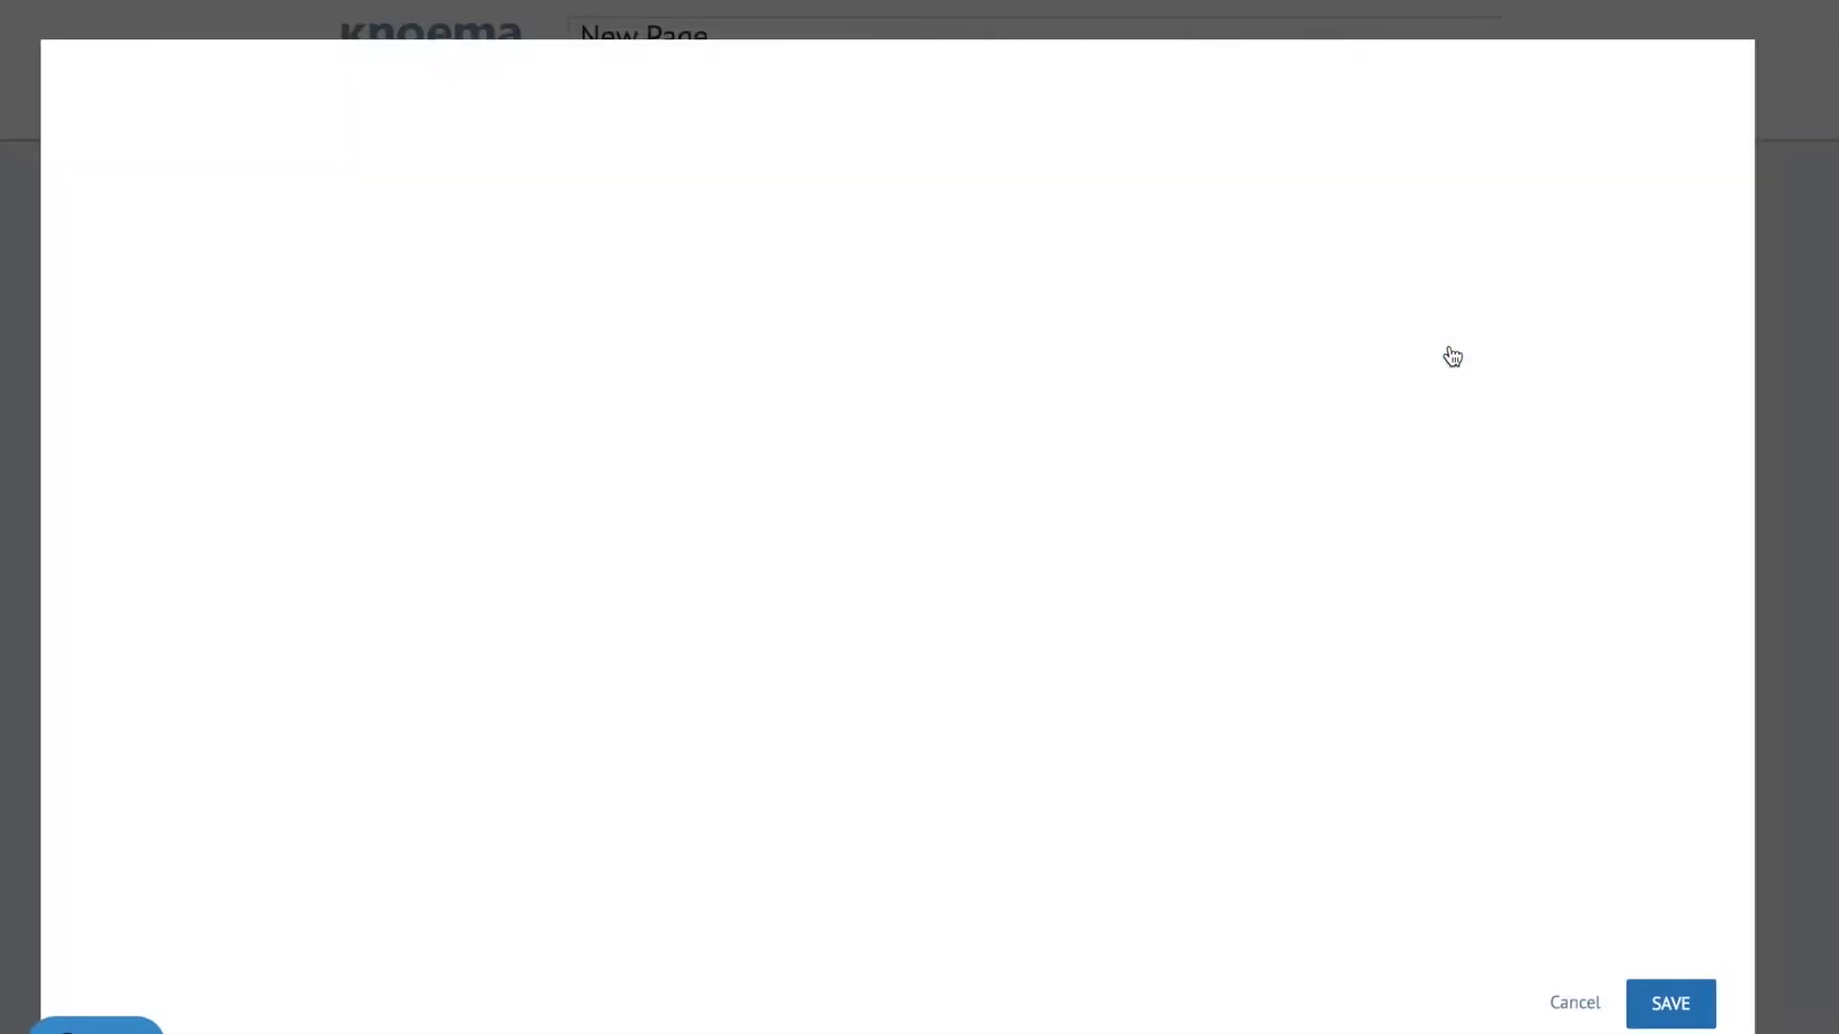
Step: Set the Time dimension to the Last N members mode and change the visualization to a column chart
left_click(153, 875)
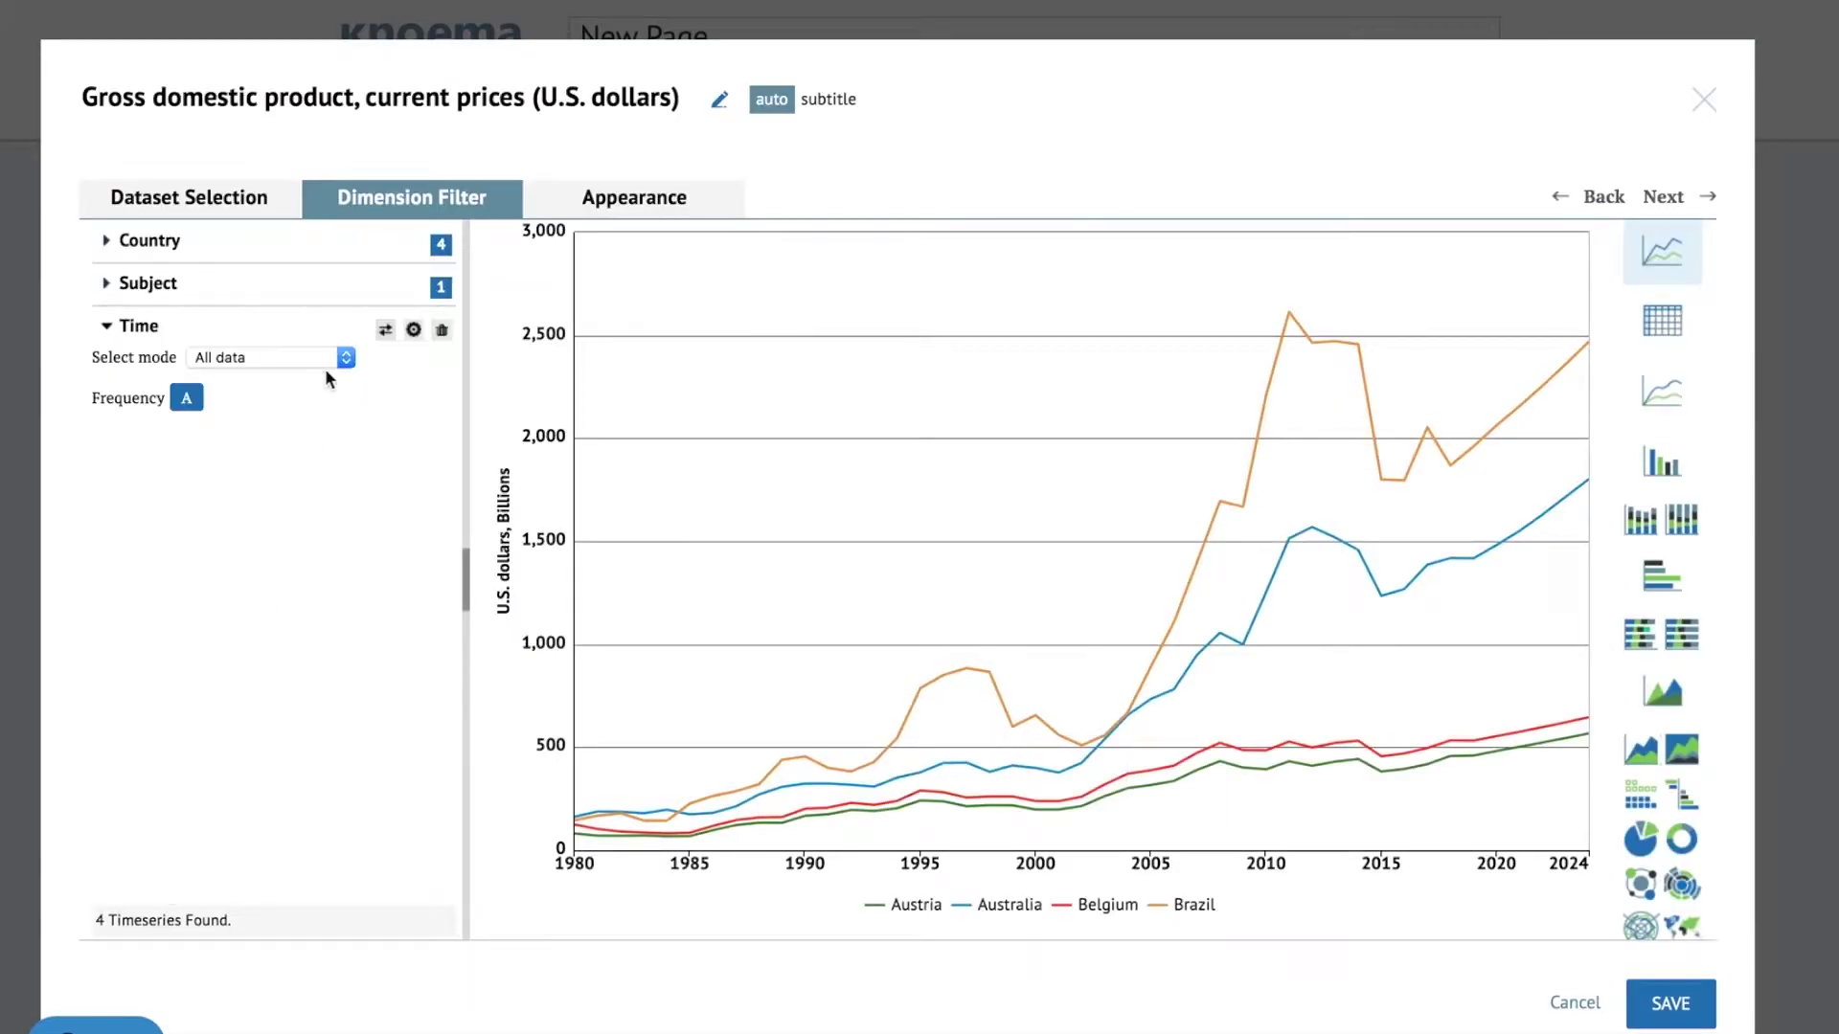
left_click(327, 358)
left_click(287, 316)
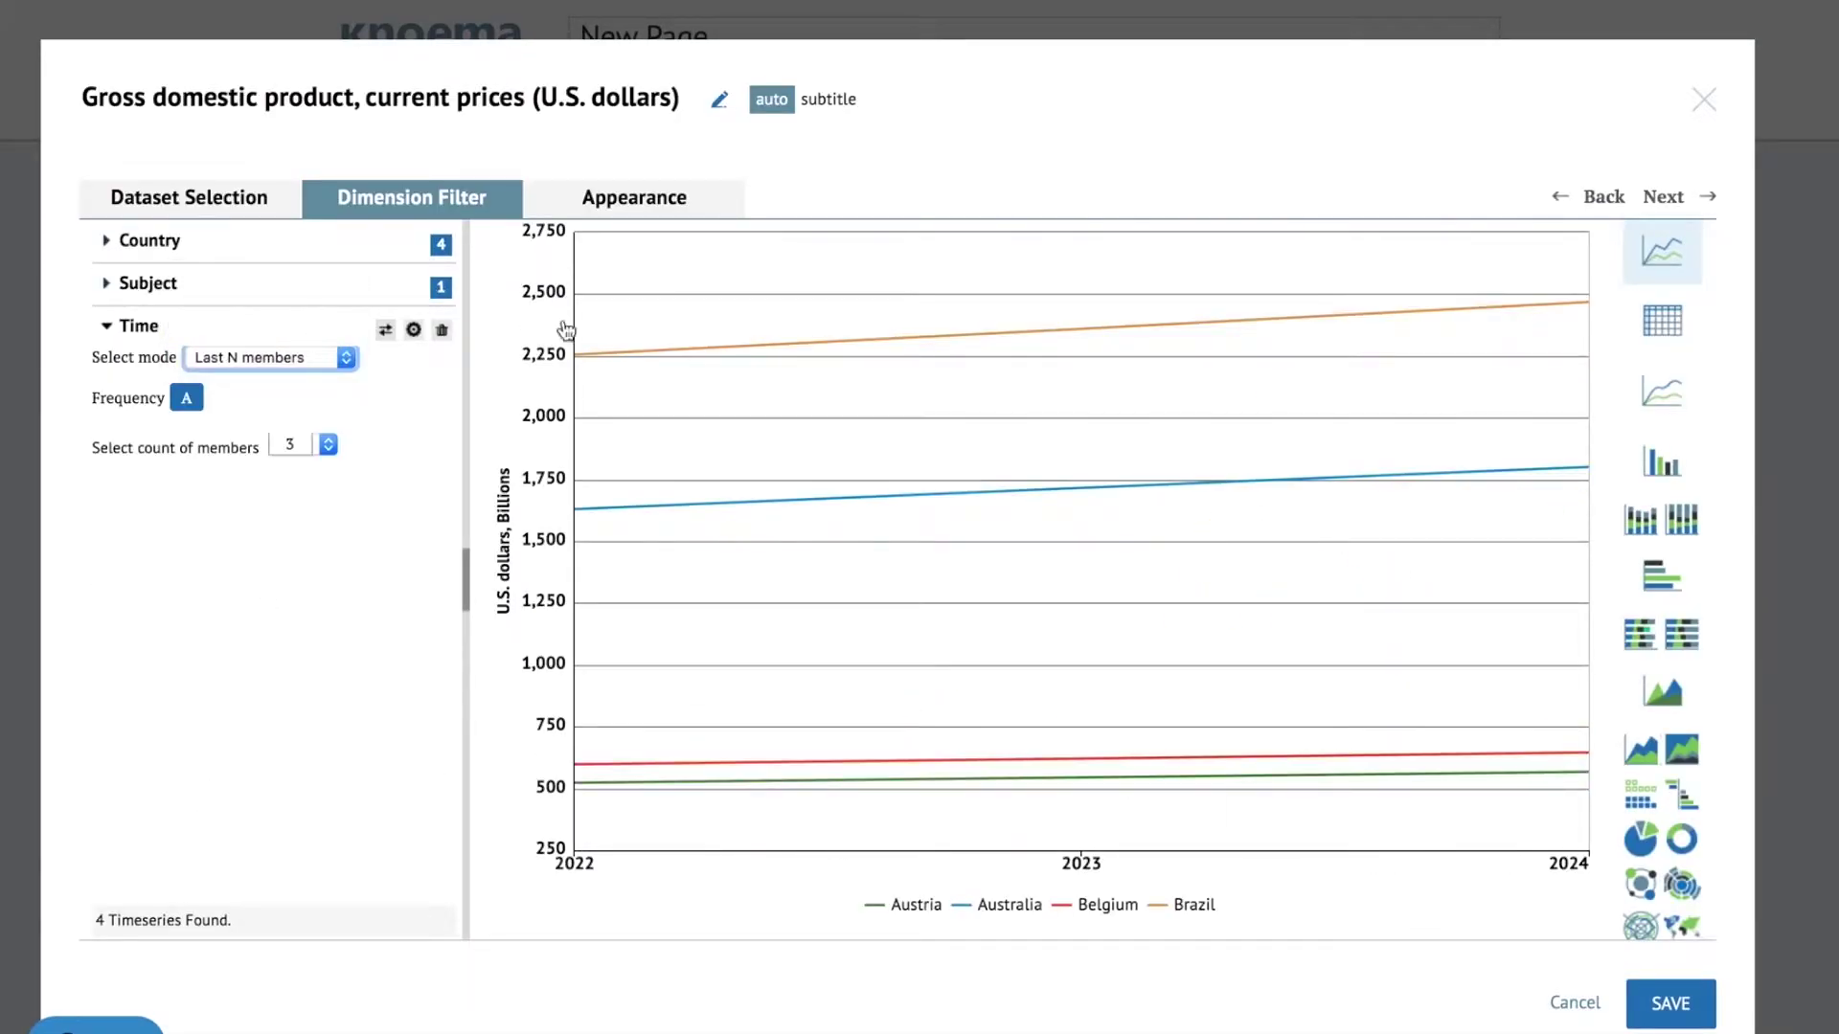
left_click(1669, 463)
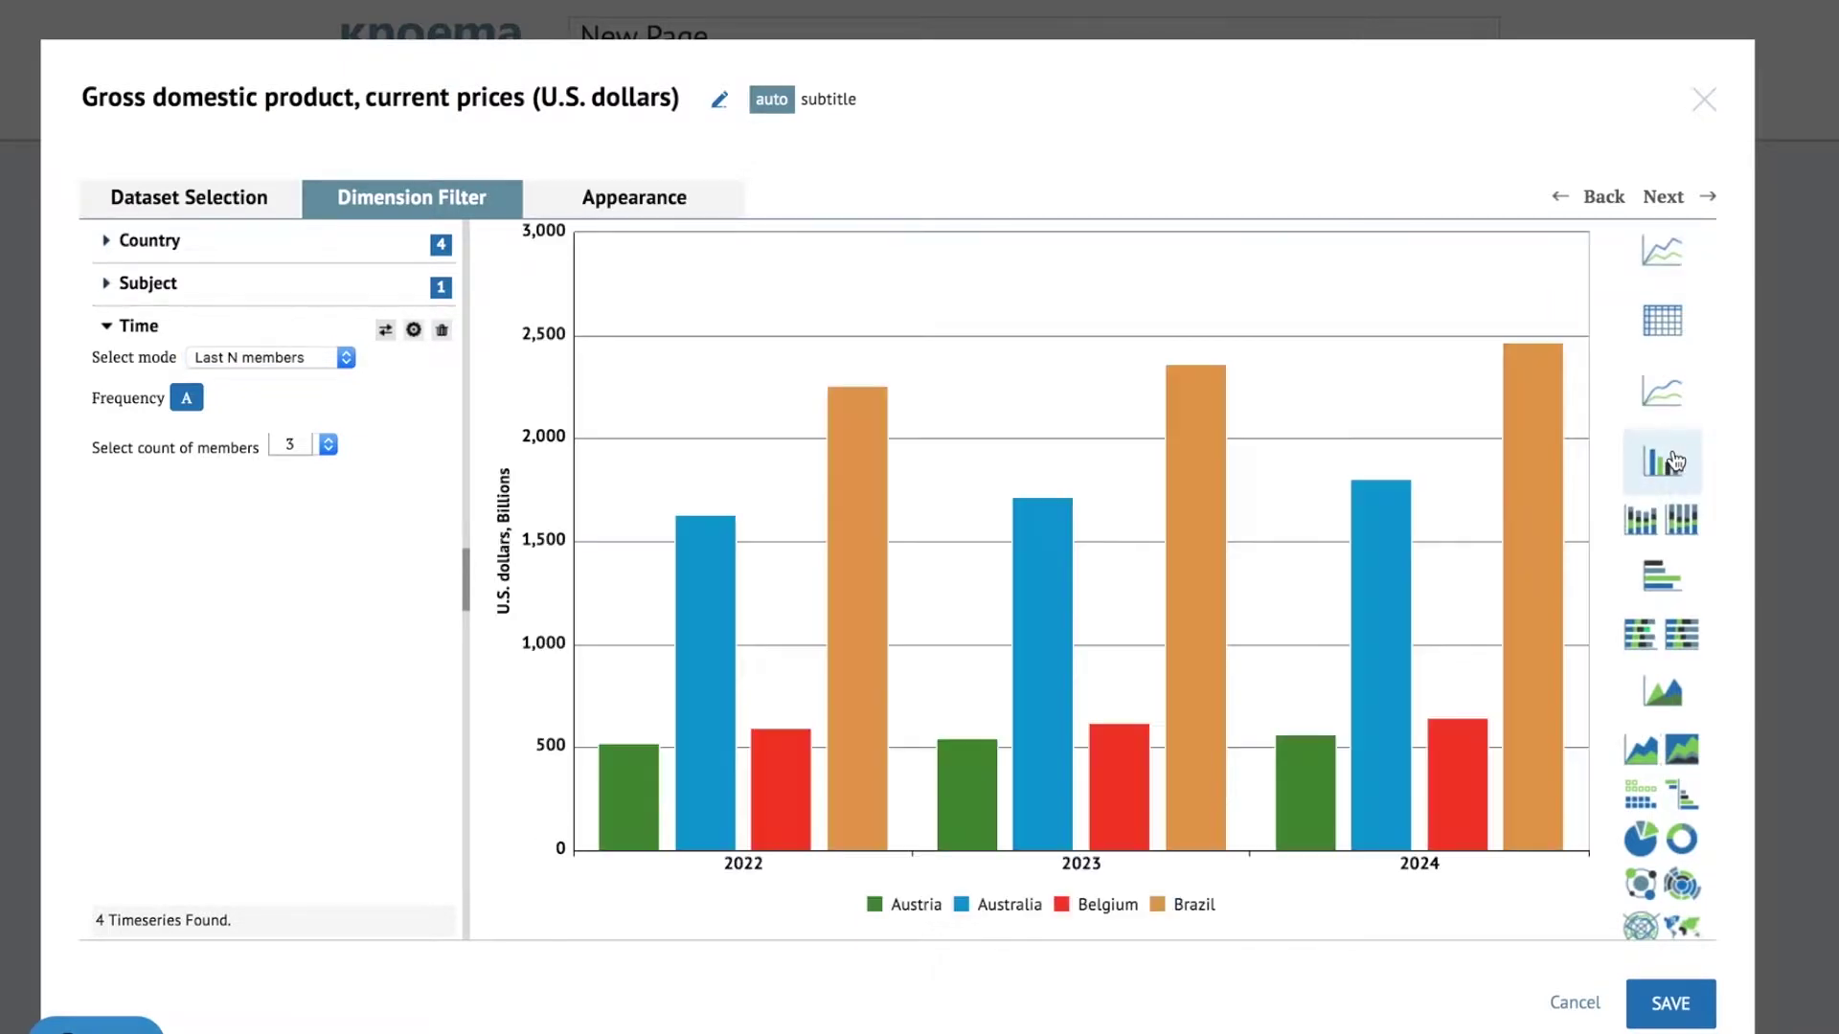
Step: Open the advanced dimension settings and rename the selected Subject member to GDP
left_click(415, 331)
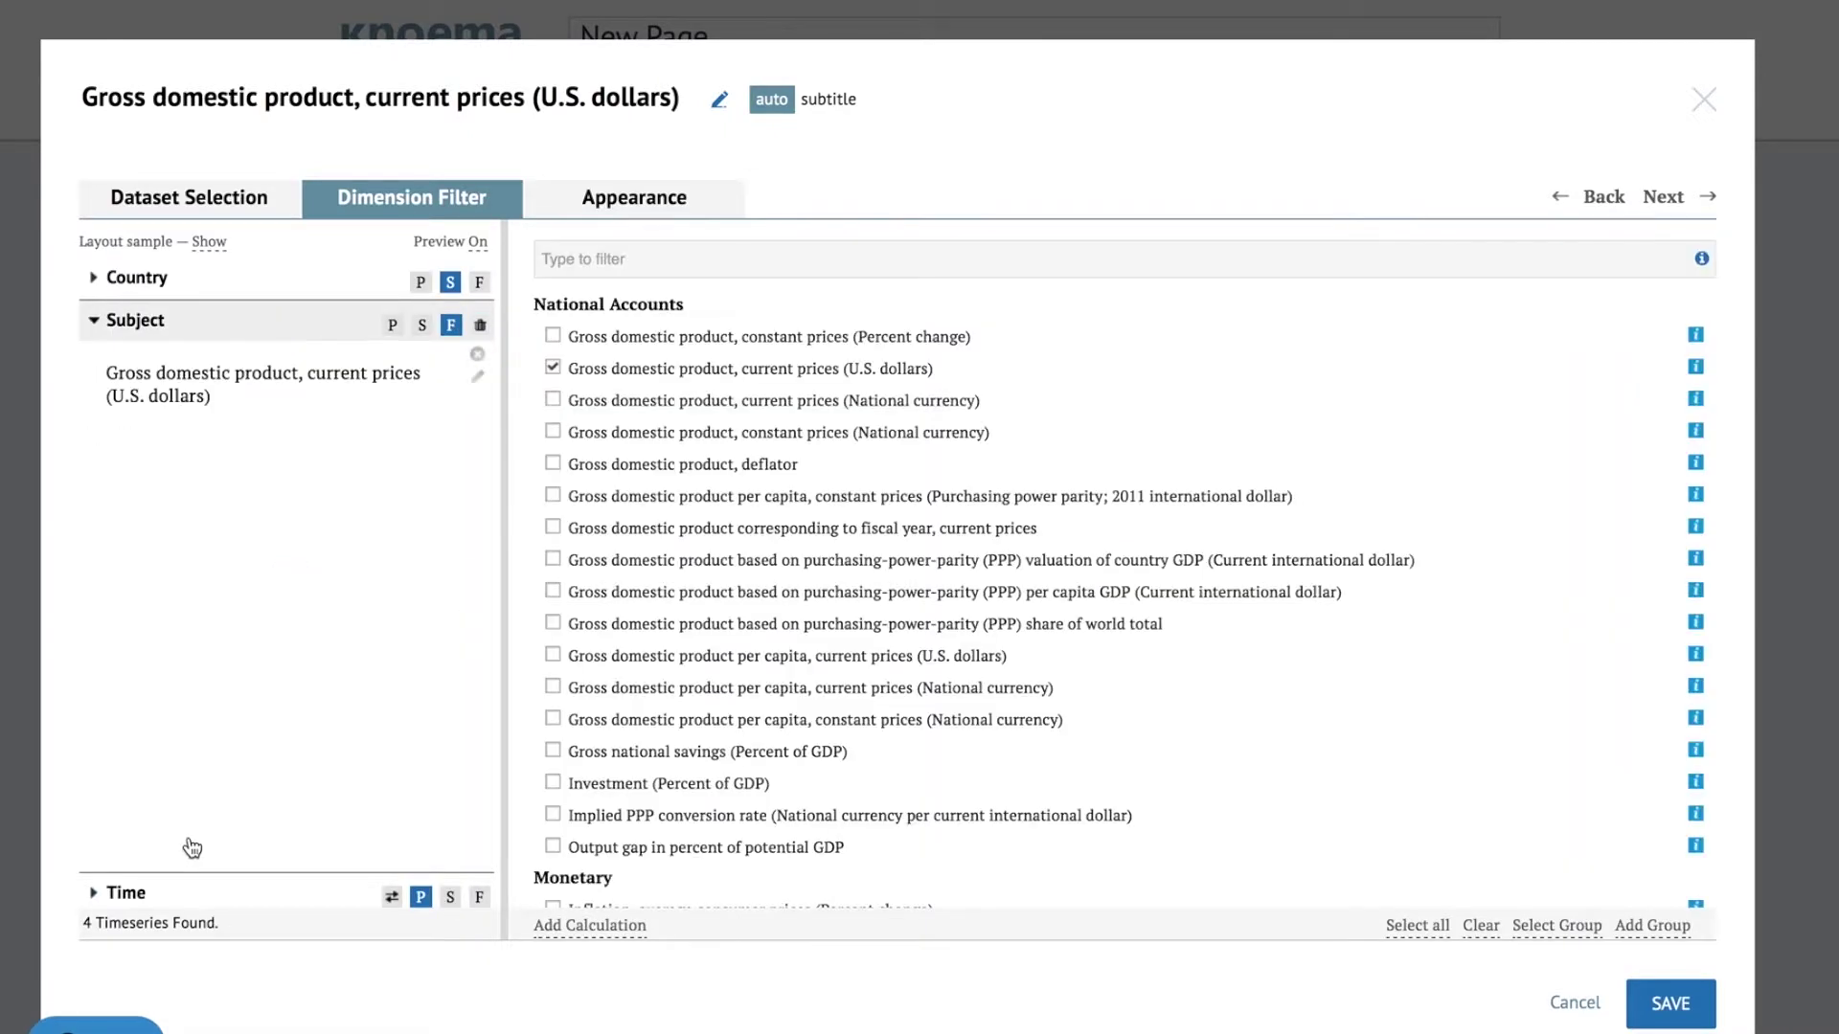
left_click(478, 380)
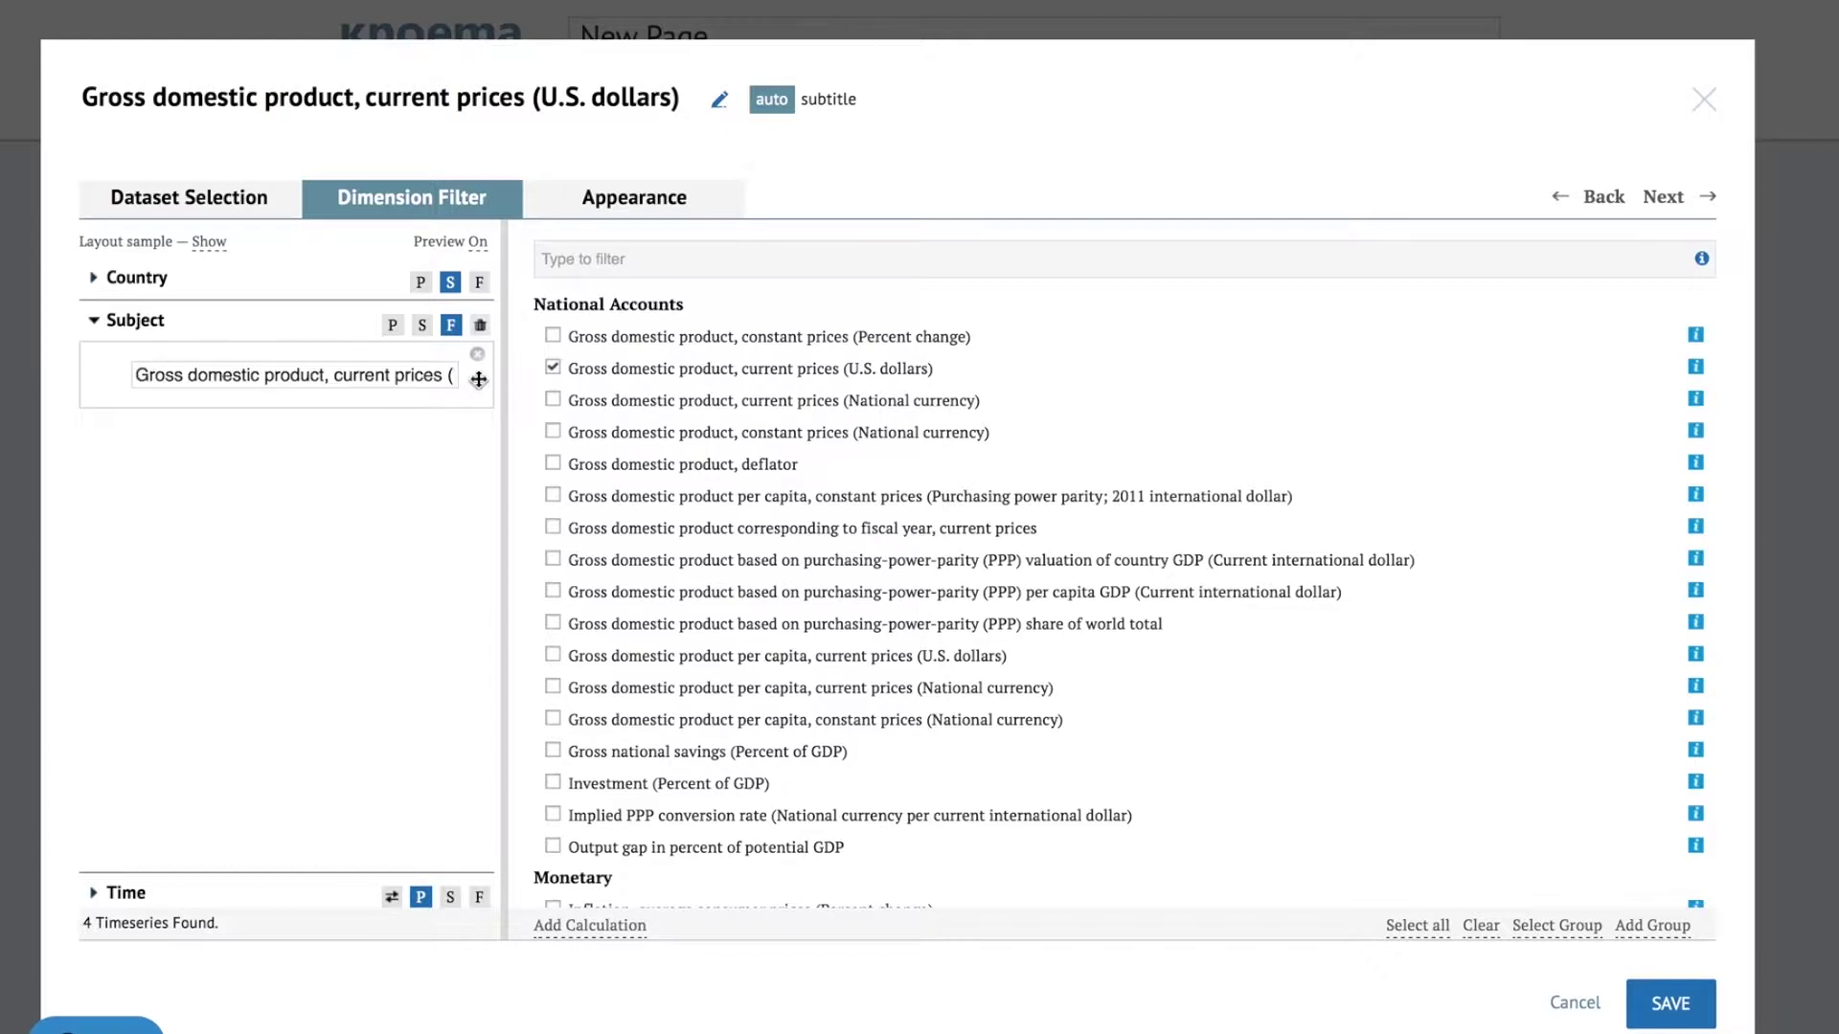
key("ctrl+a")
key("BackSpace")
type("GDP")
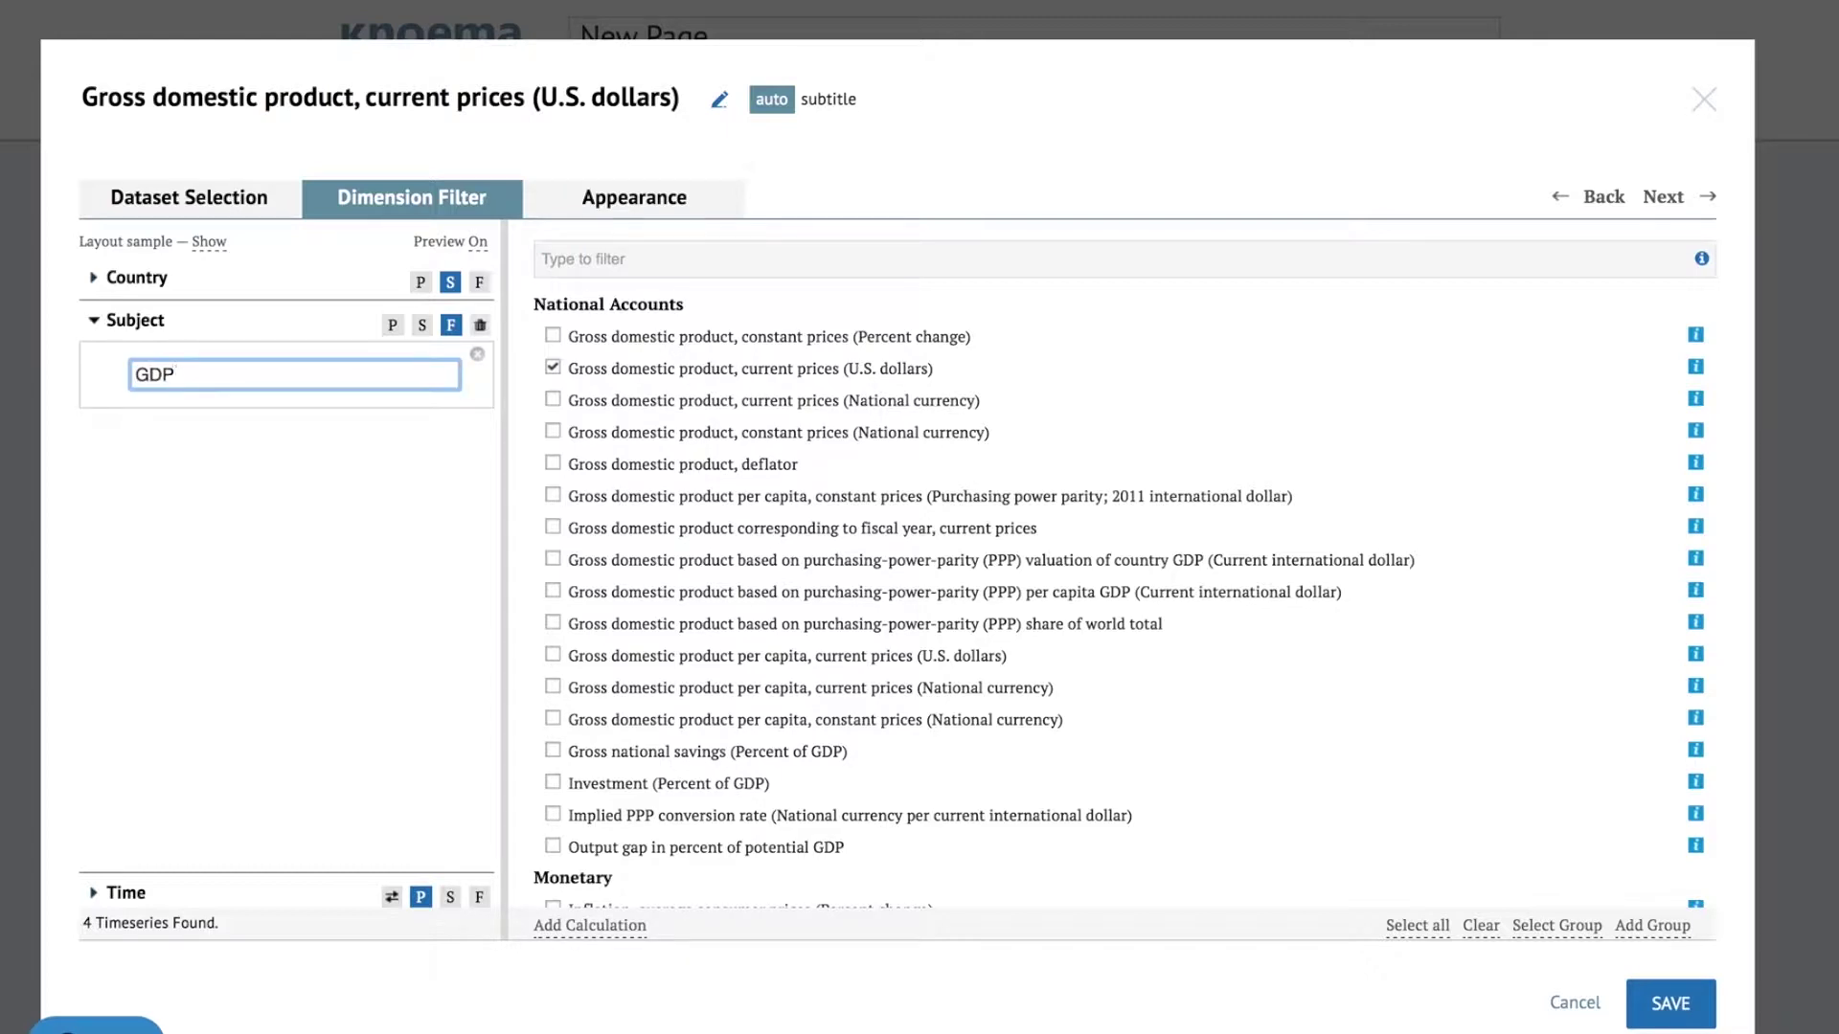
key("Return")
Step: Move Belgium to the top of the selected countries, and view the calculated member editor without saving a calculation
left_click(248, 296)
mouse_move(197, 427)
left_mouse_down()
mouse_move(198, 325)
mouse_move(197, 393)
left_mouse_up()
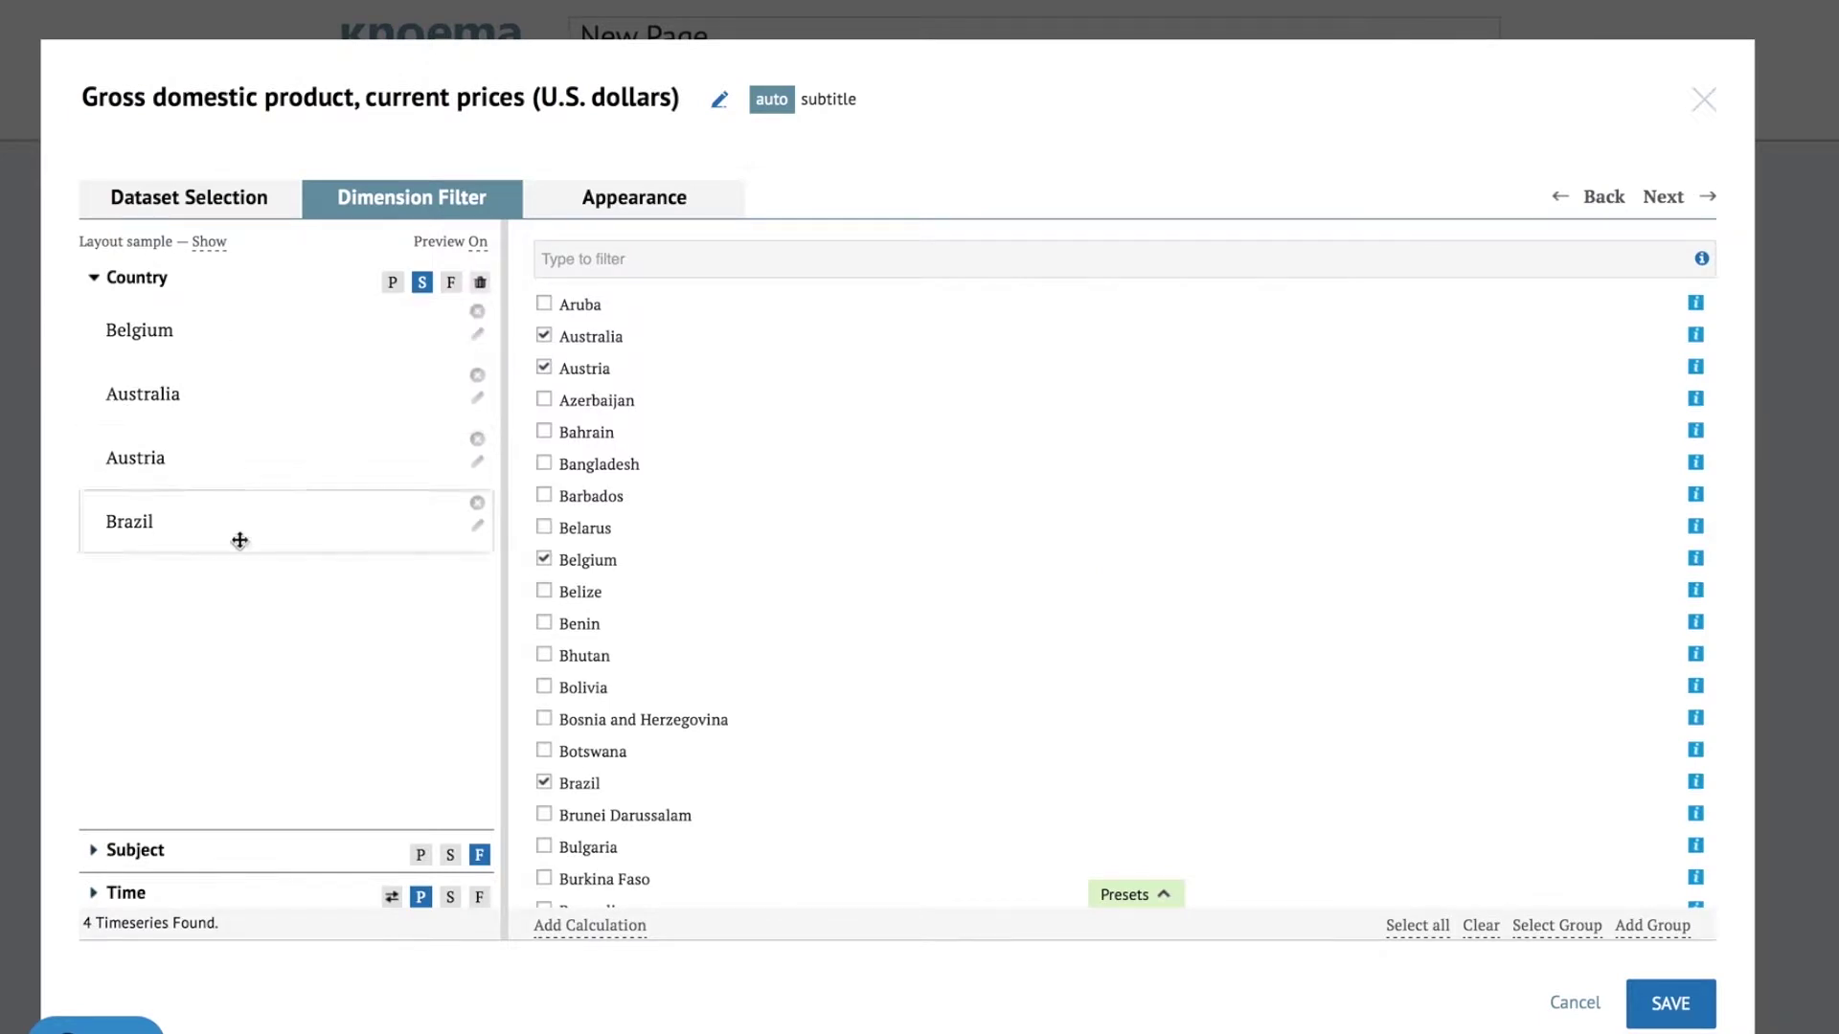
left_click(594, 927)
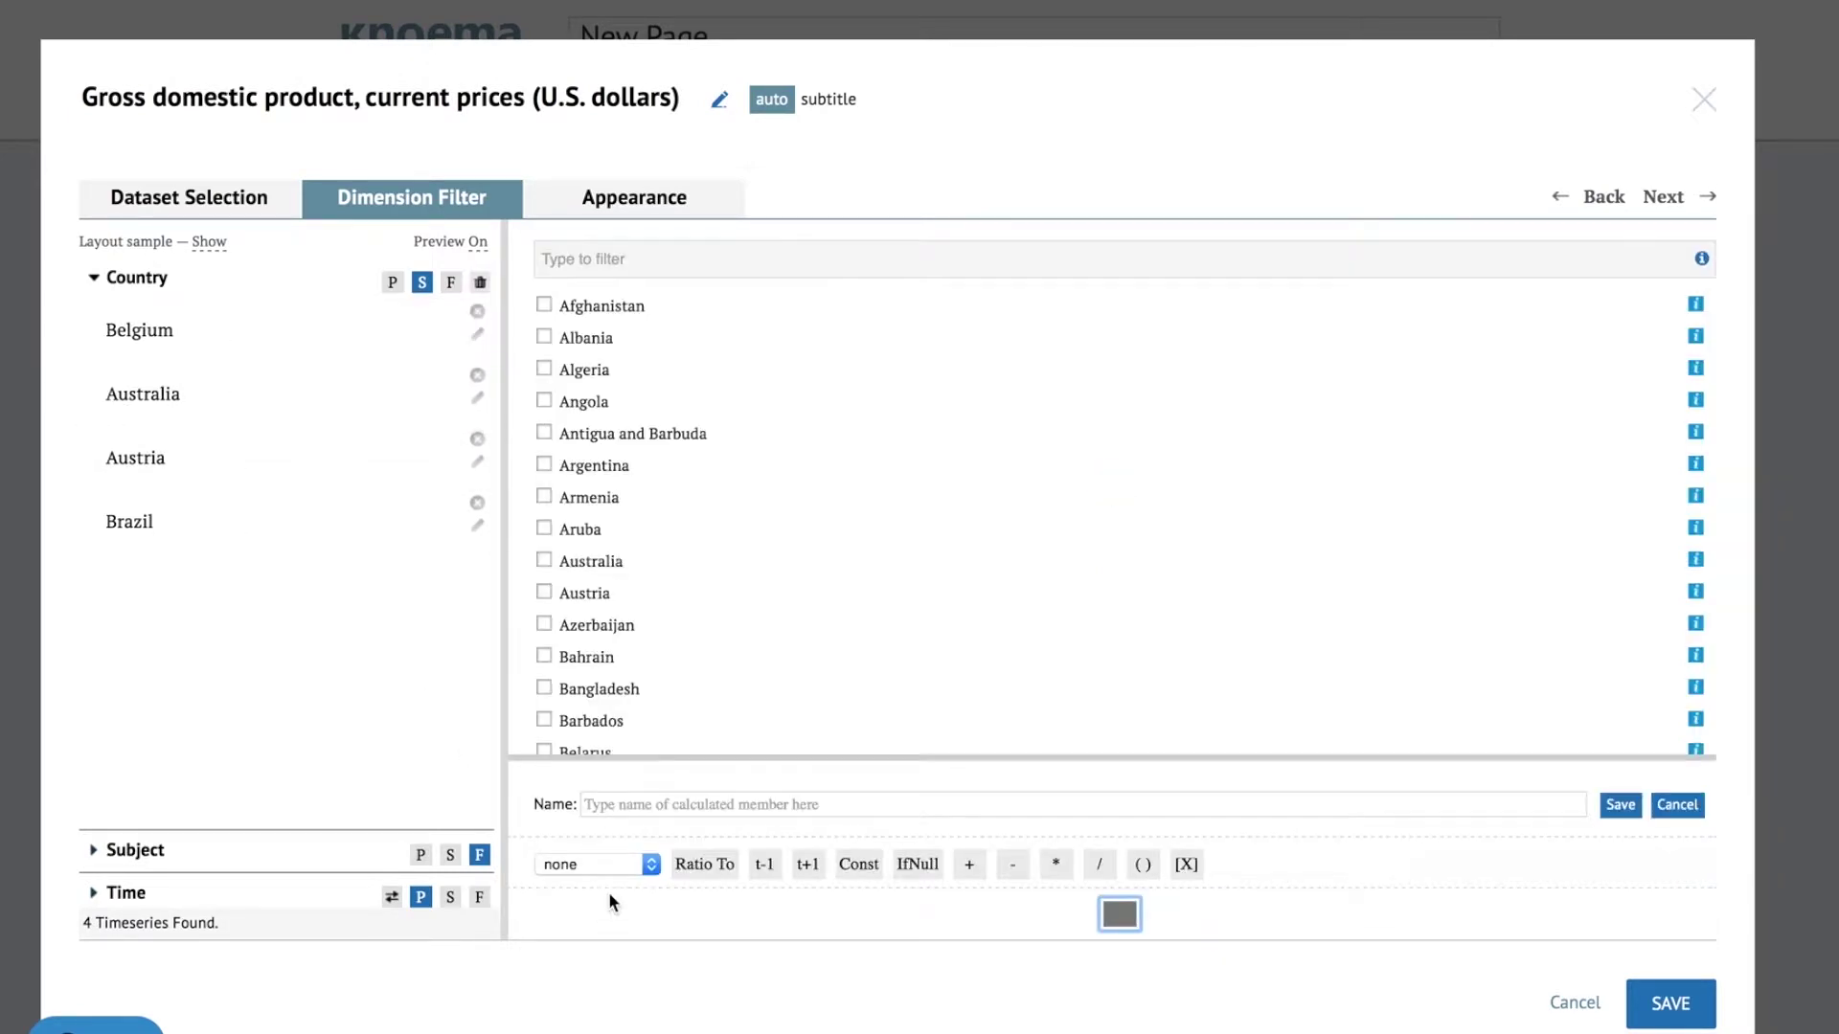
left_click(1677, 805)
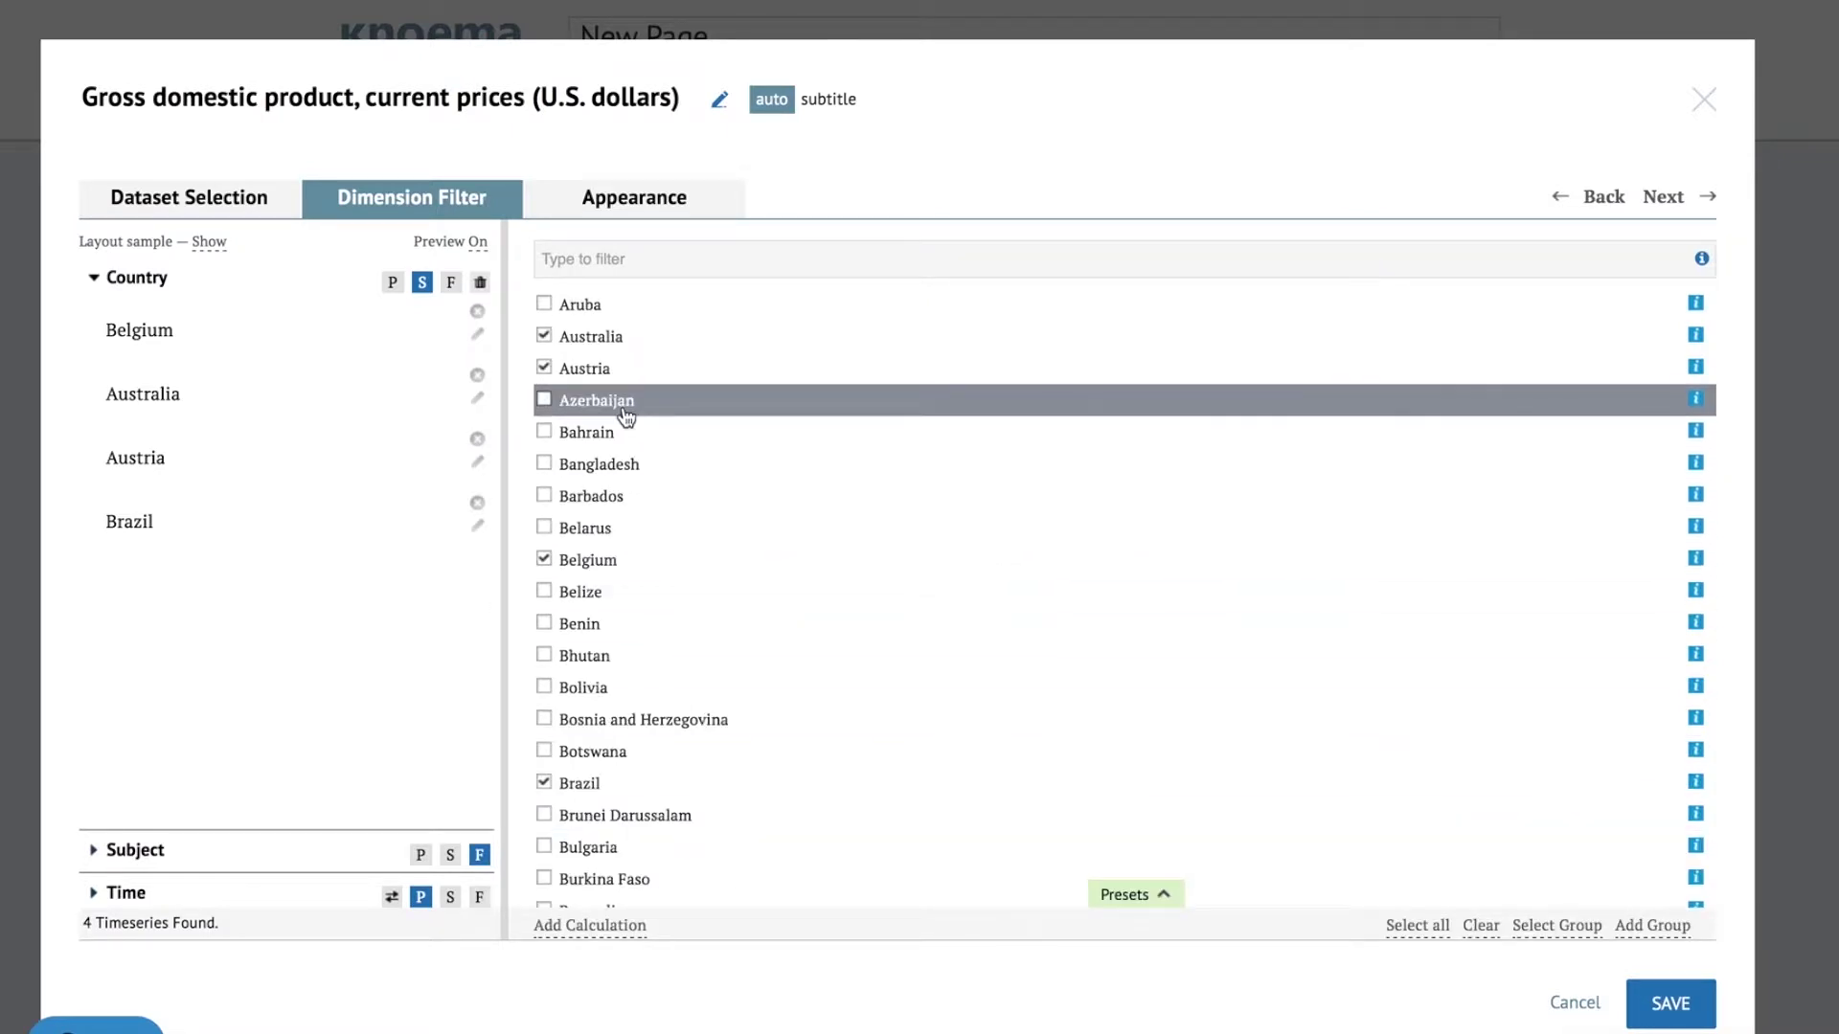
Step: Set Country as points and Time as series, and turn on the chart preview
left_click(391, 285)
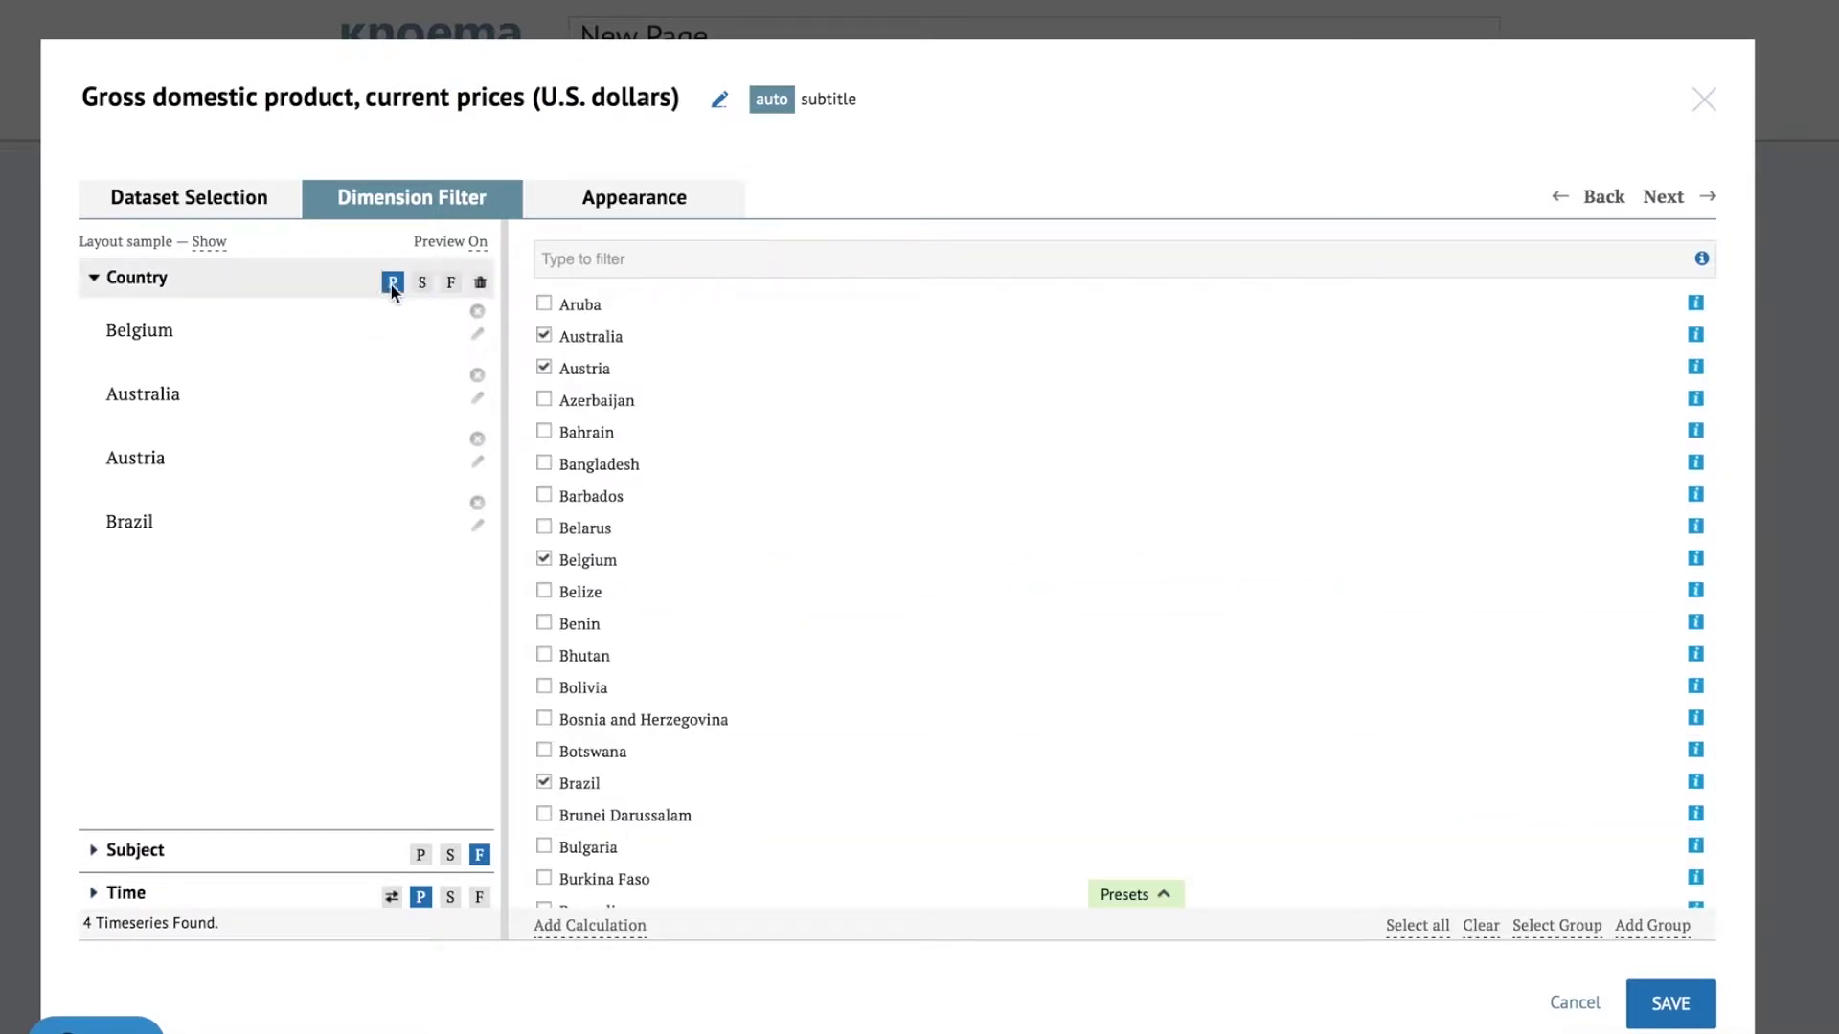
left_click(450, 897)
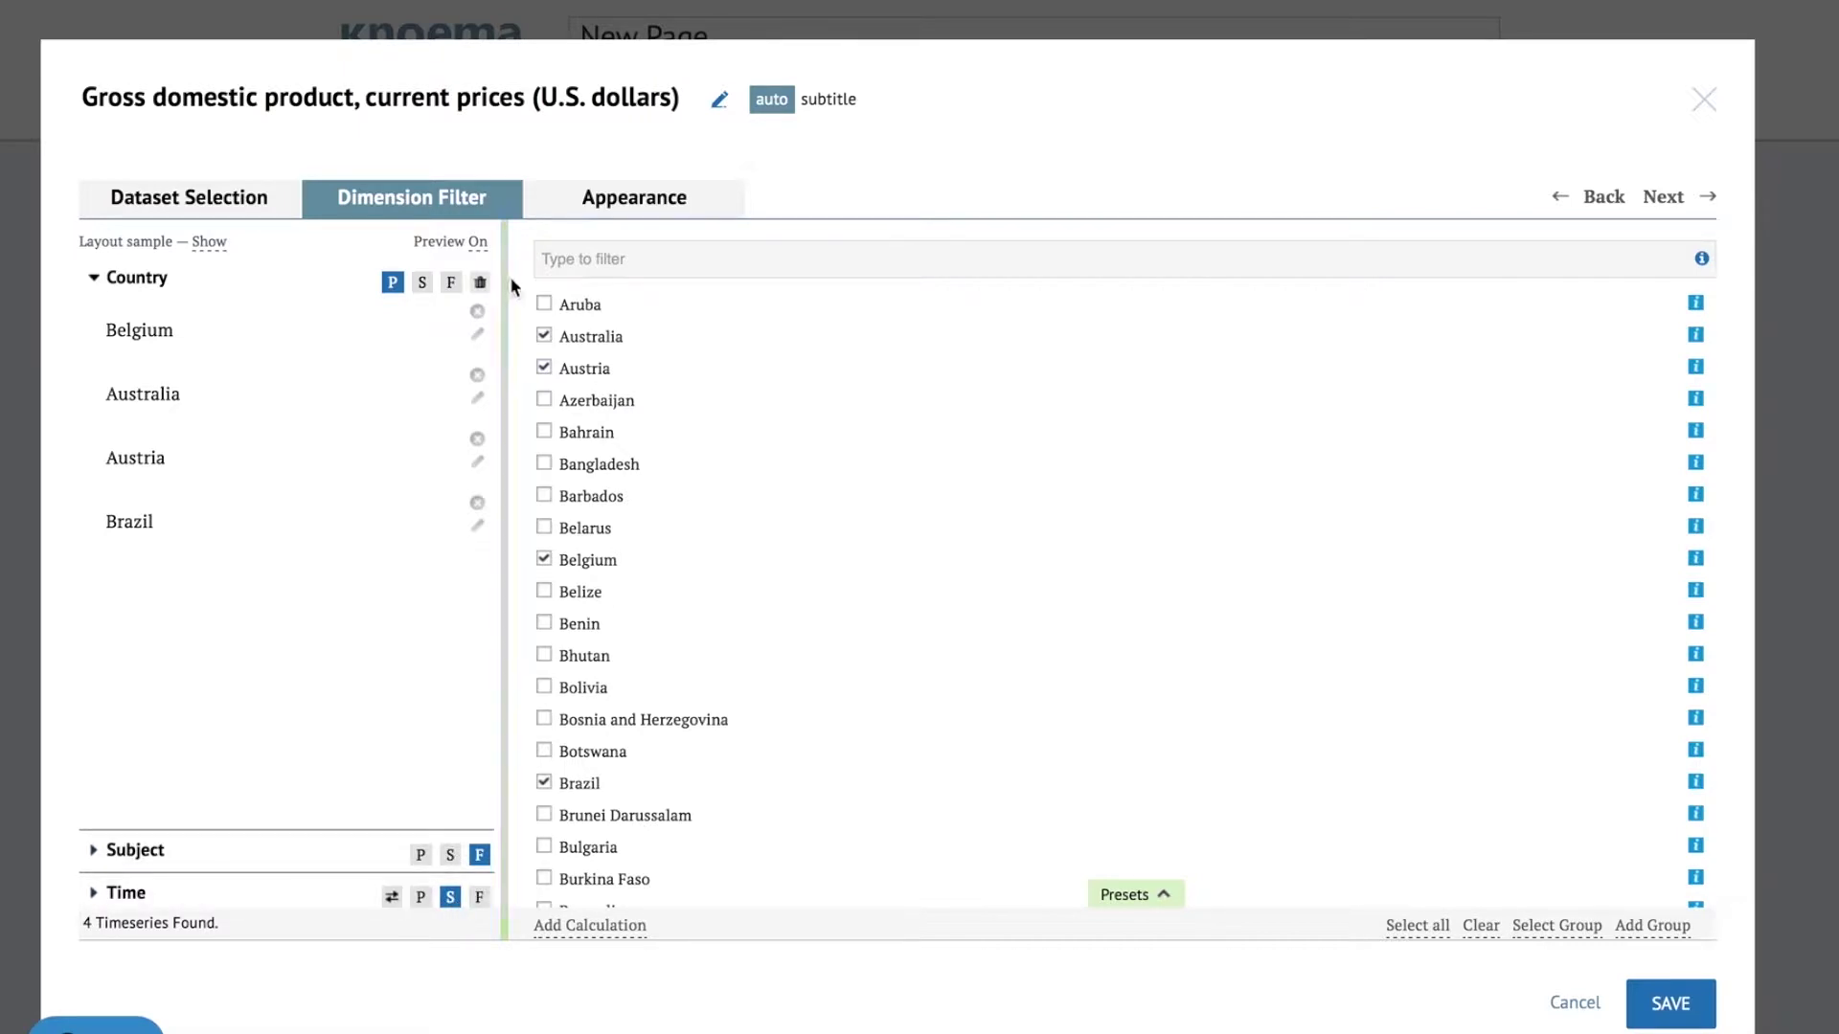
left_click(484, 245)
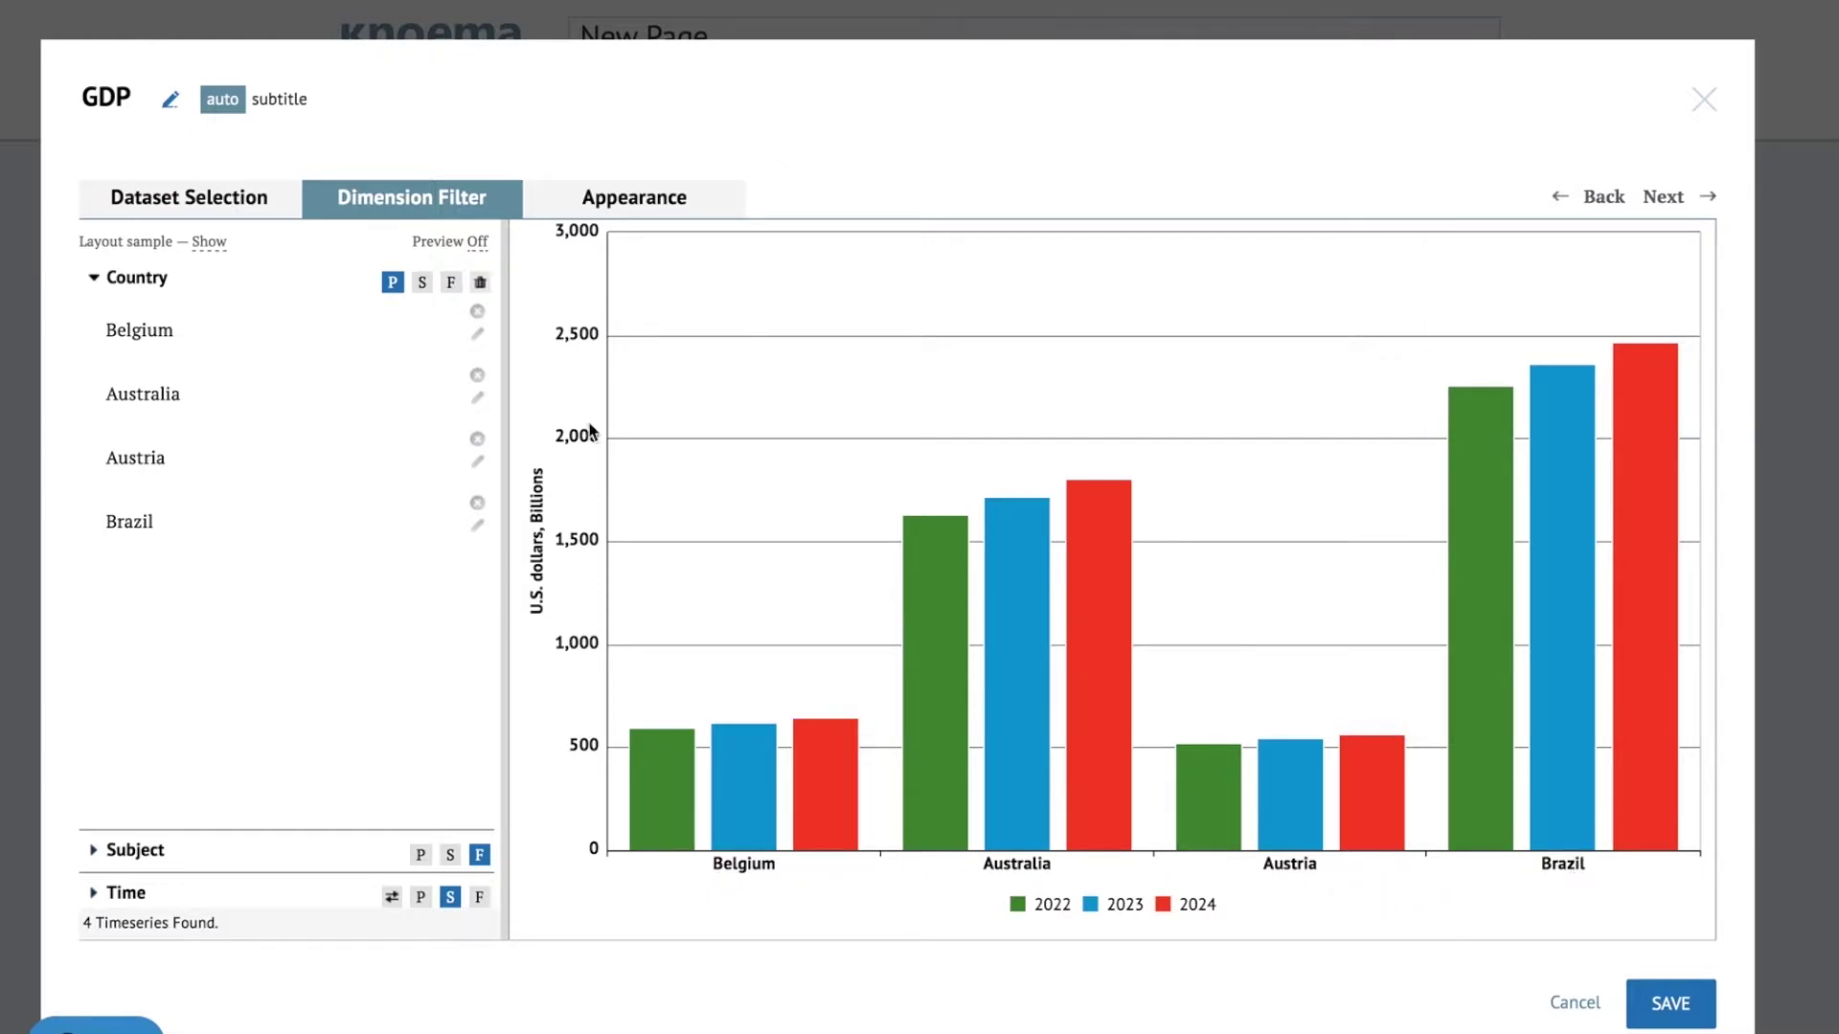
Step: Switch Country back to series and Time back to points
left_click(421, 282)
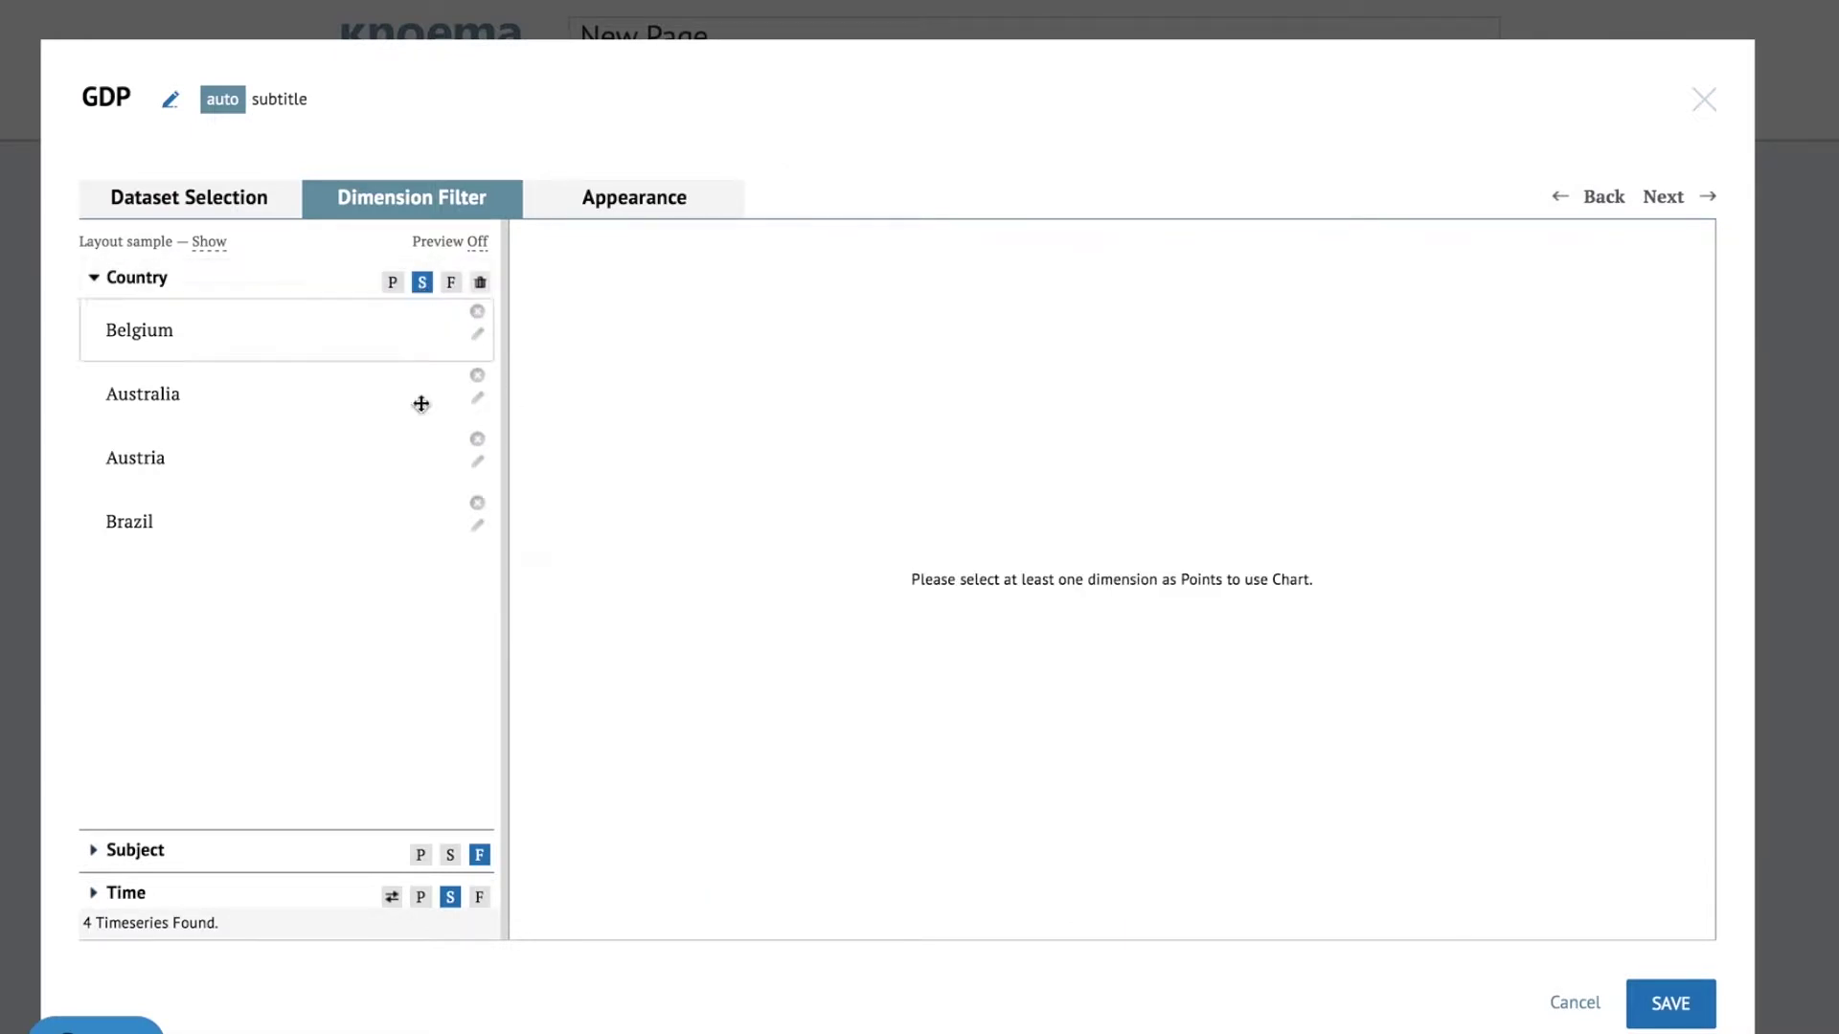
left_click(421, 896)
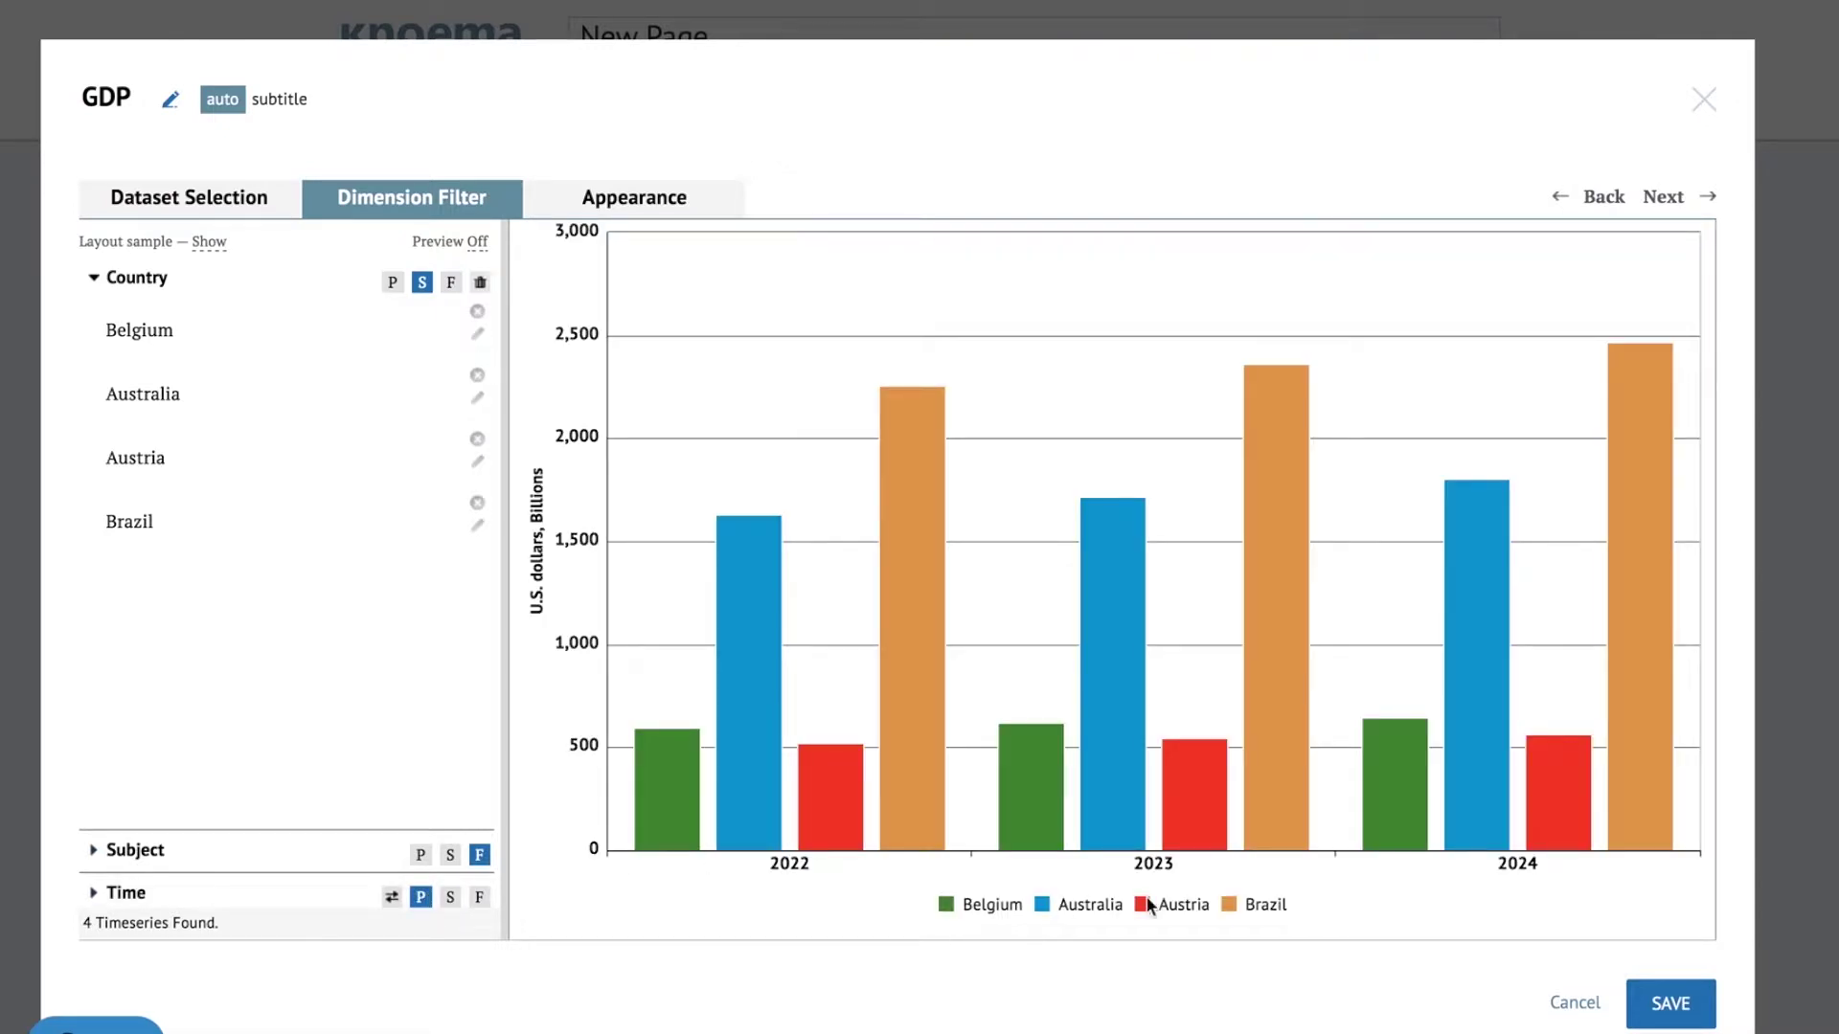
mouse_move(977, 850)
Step: Examine the chart's appearance settings for the plot area, series and axes
left_click(663, 218)
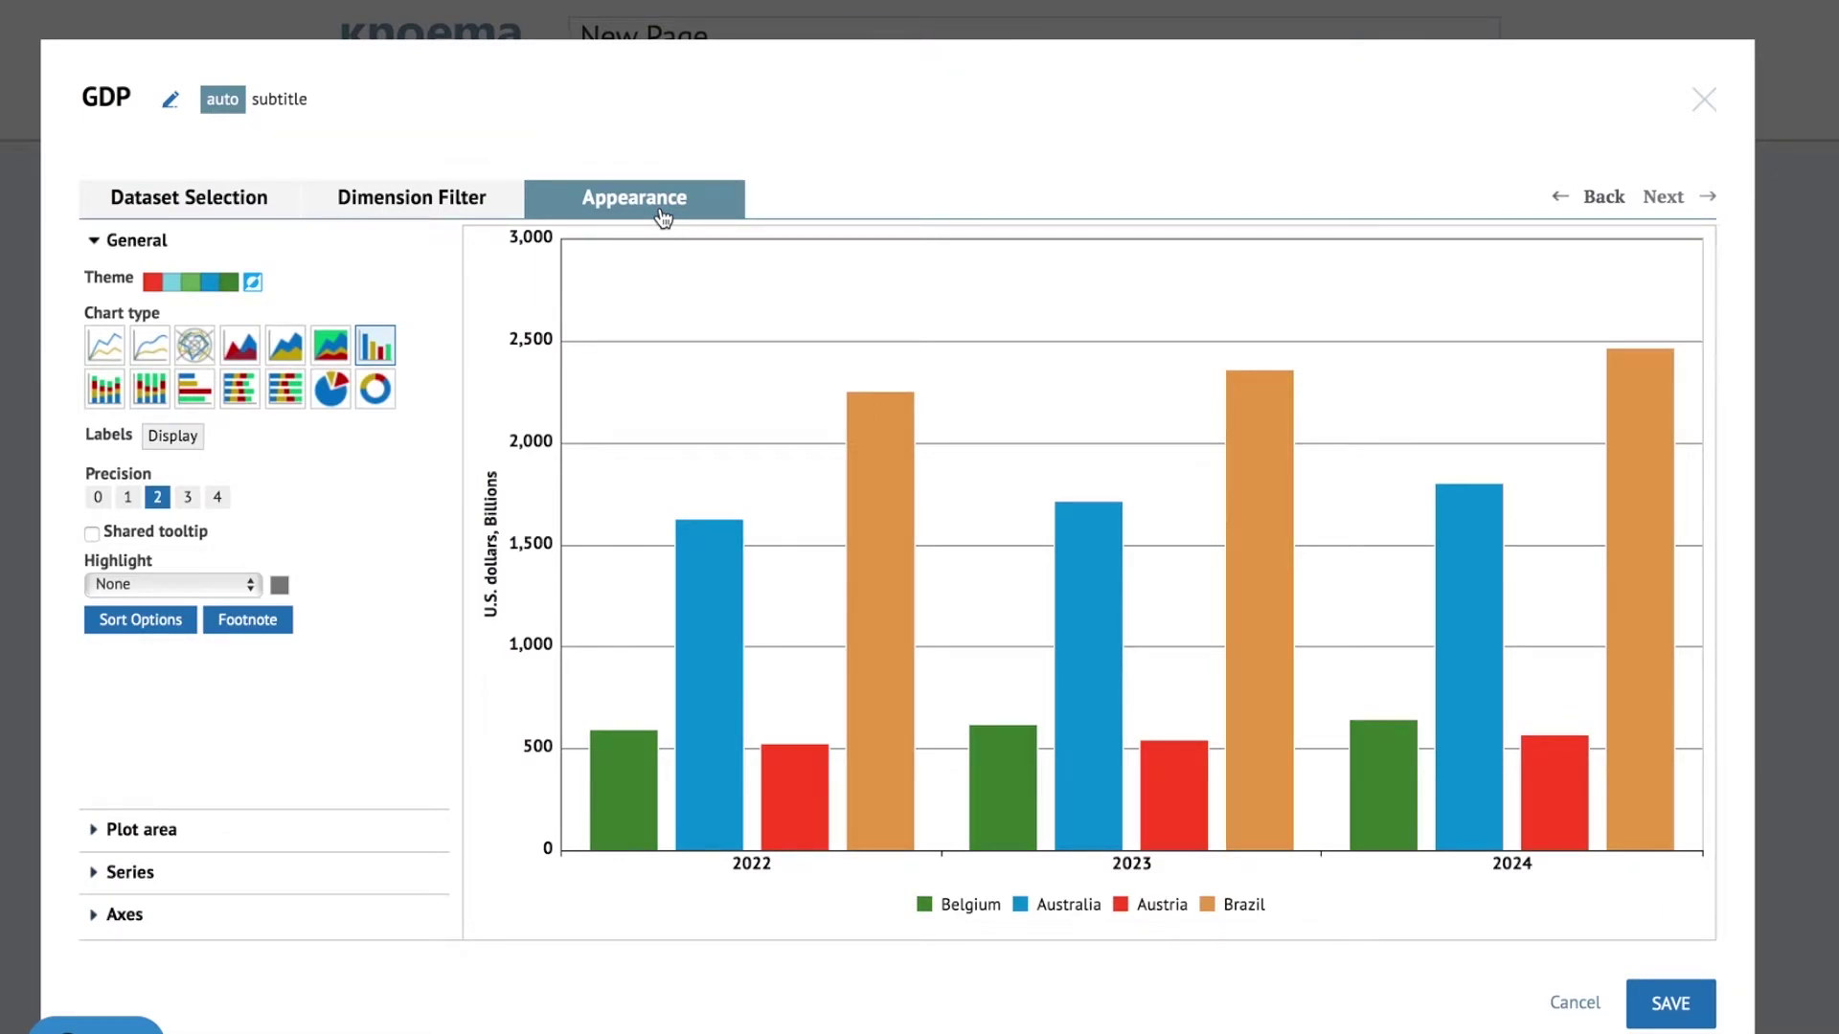
left_click(134, 829)
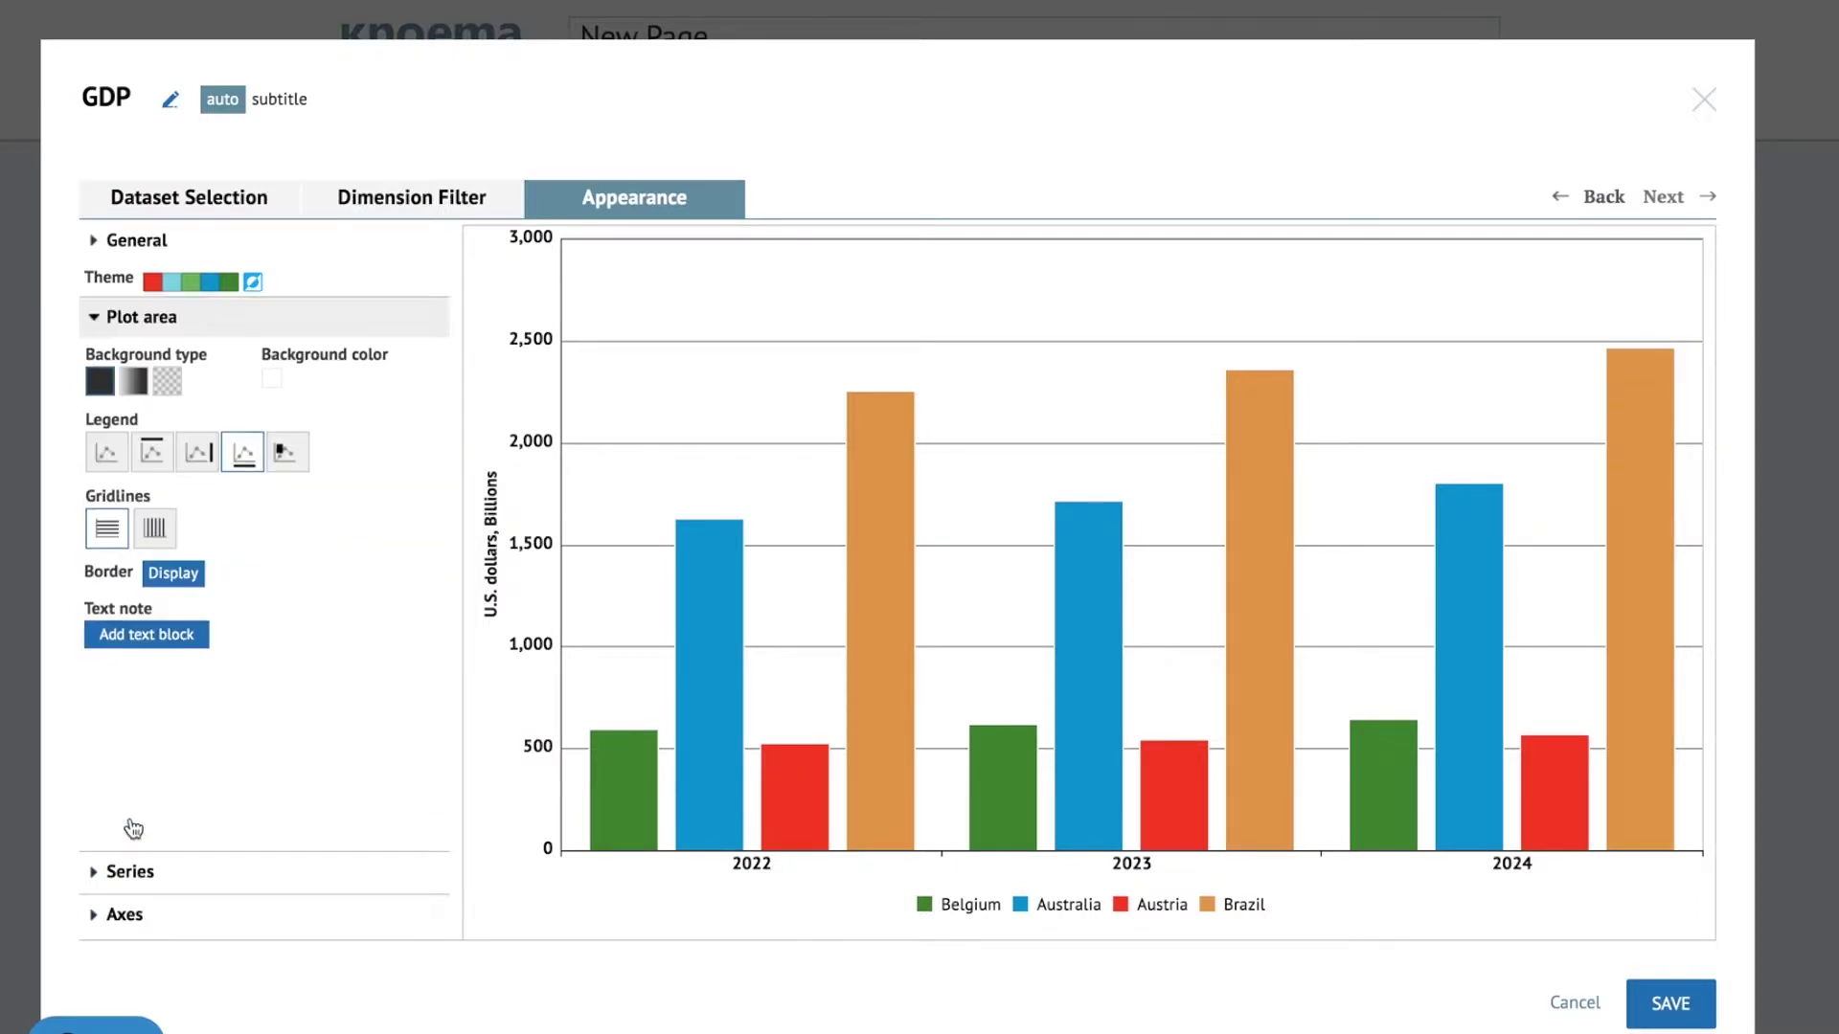
left_click(130, 871)
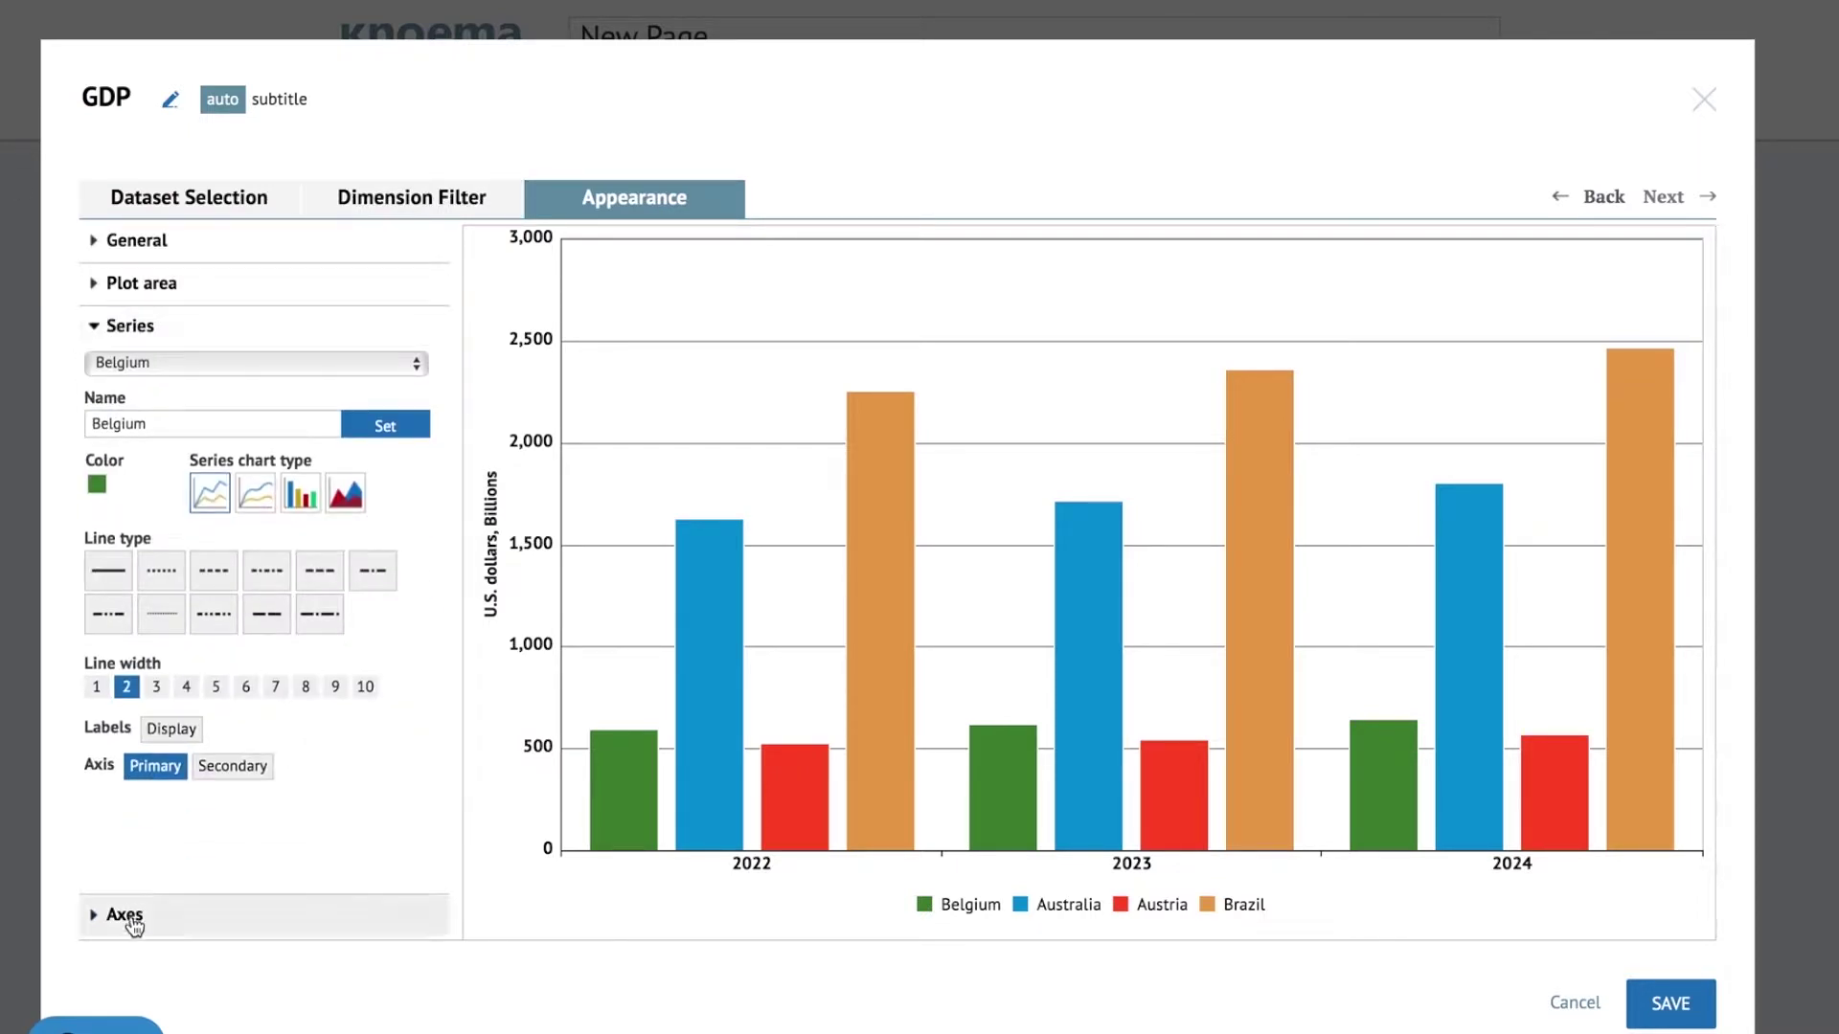
left_click(127, 917)
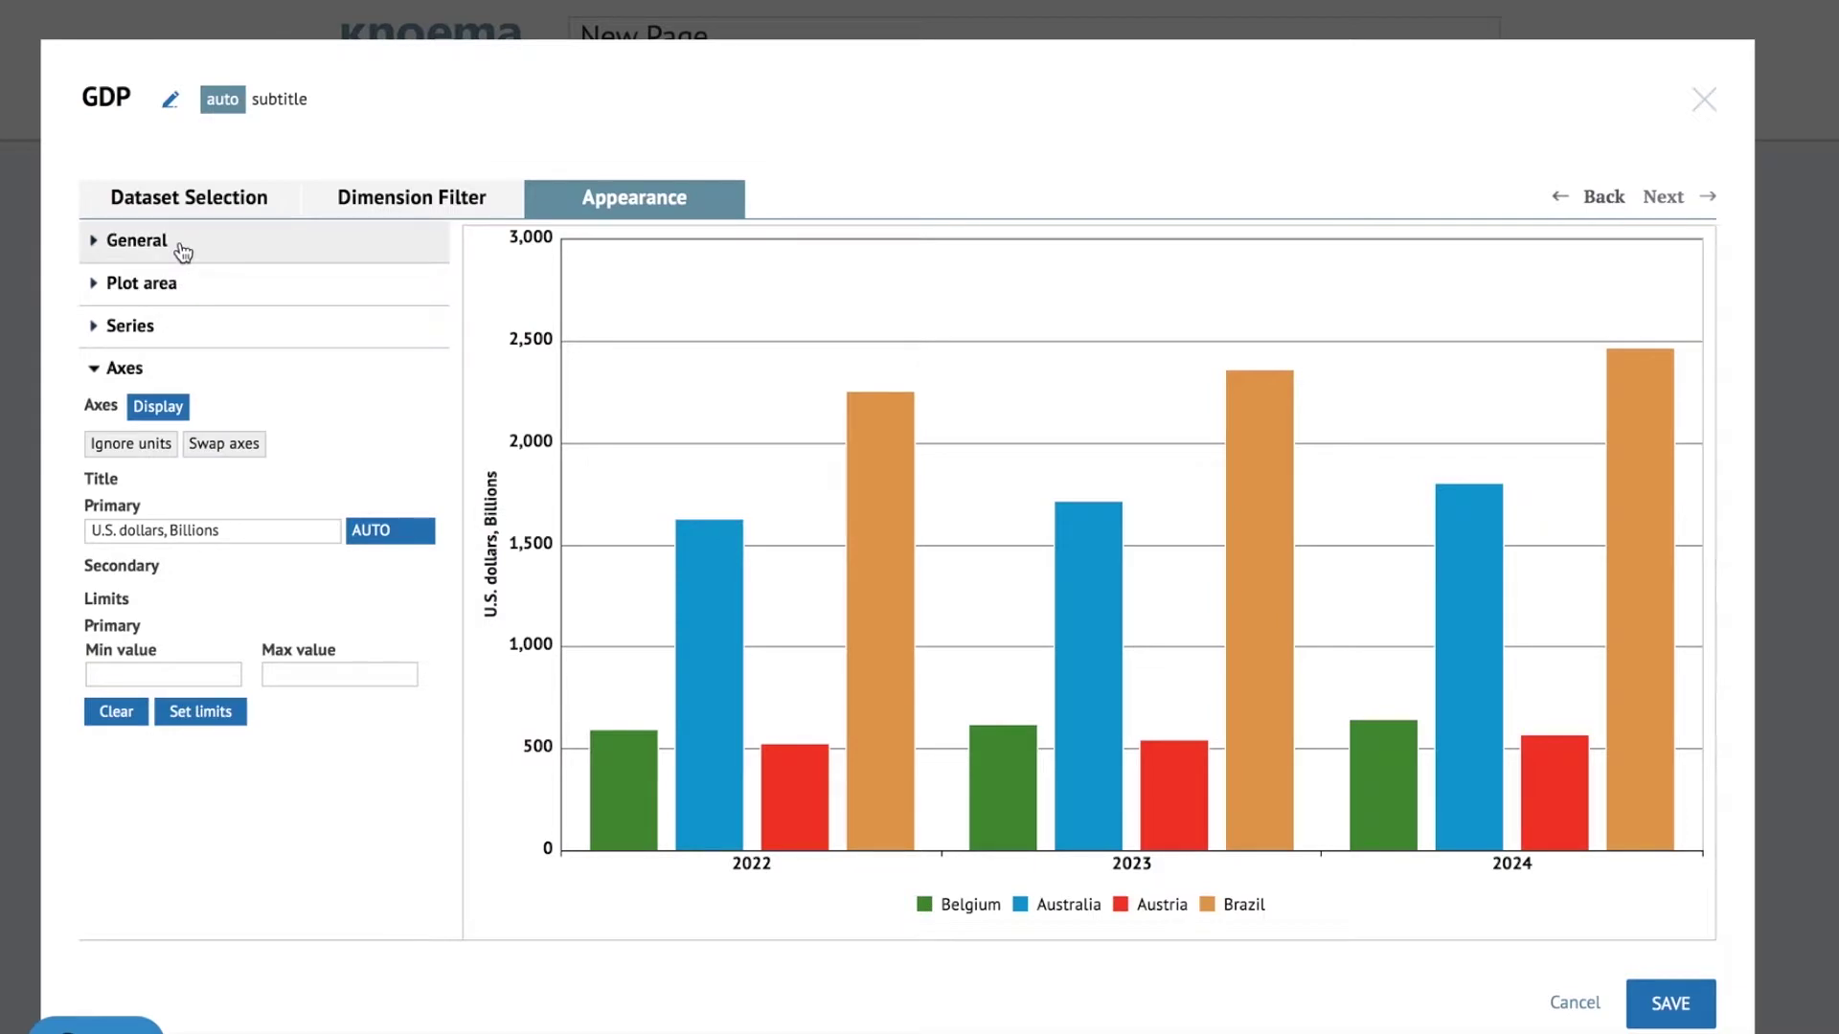
Step: Apply the second Qualitative colour theme, starting with green and magenta, to the chart
left_click(144, 240)
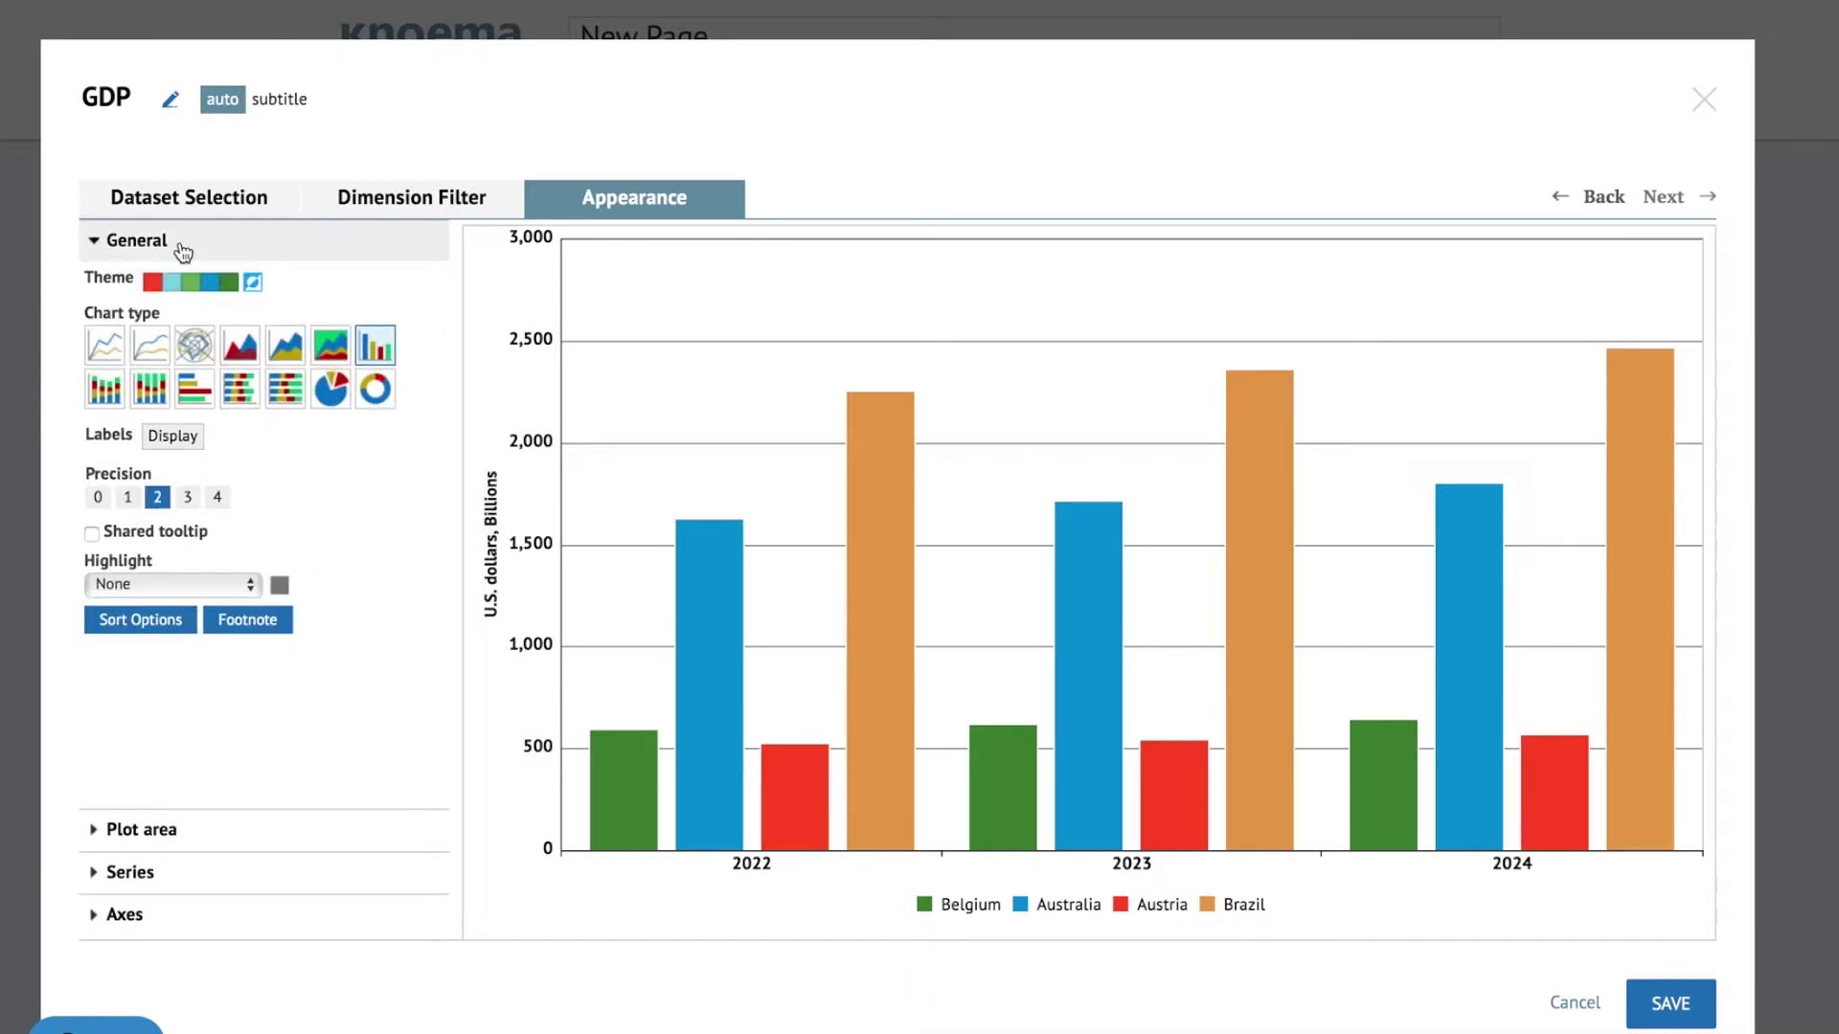
left_click(187, 287)
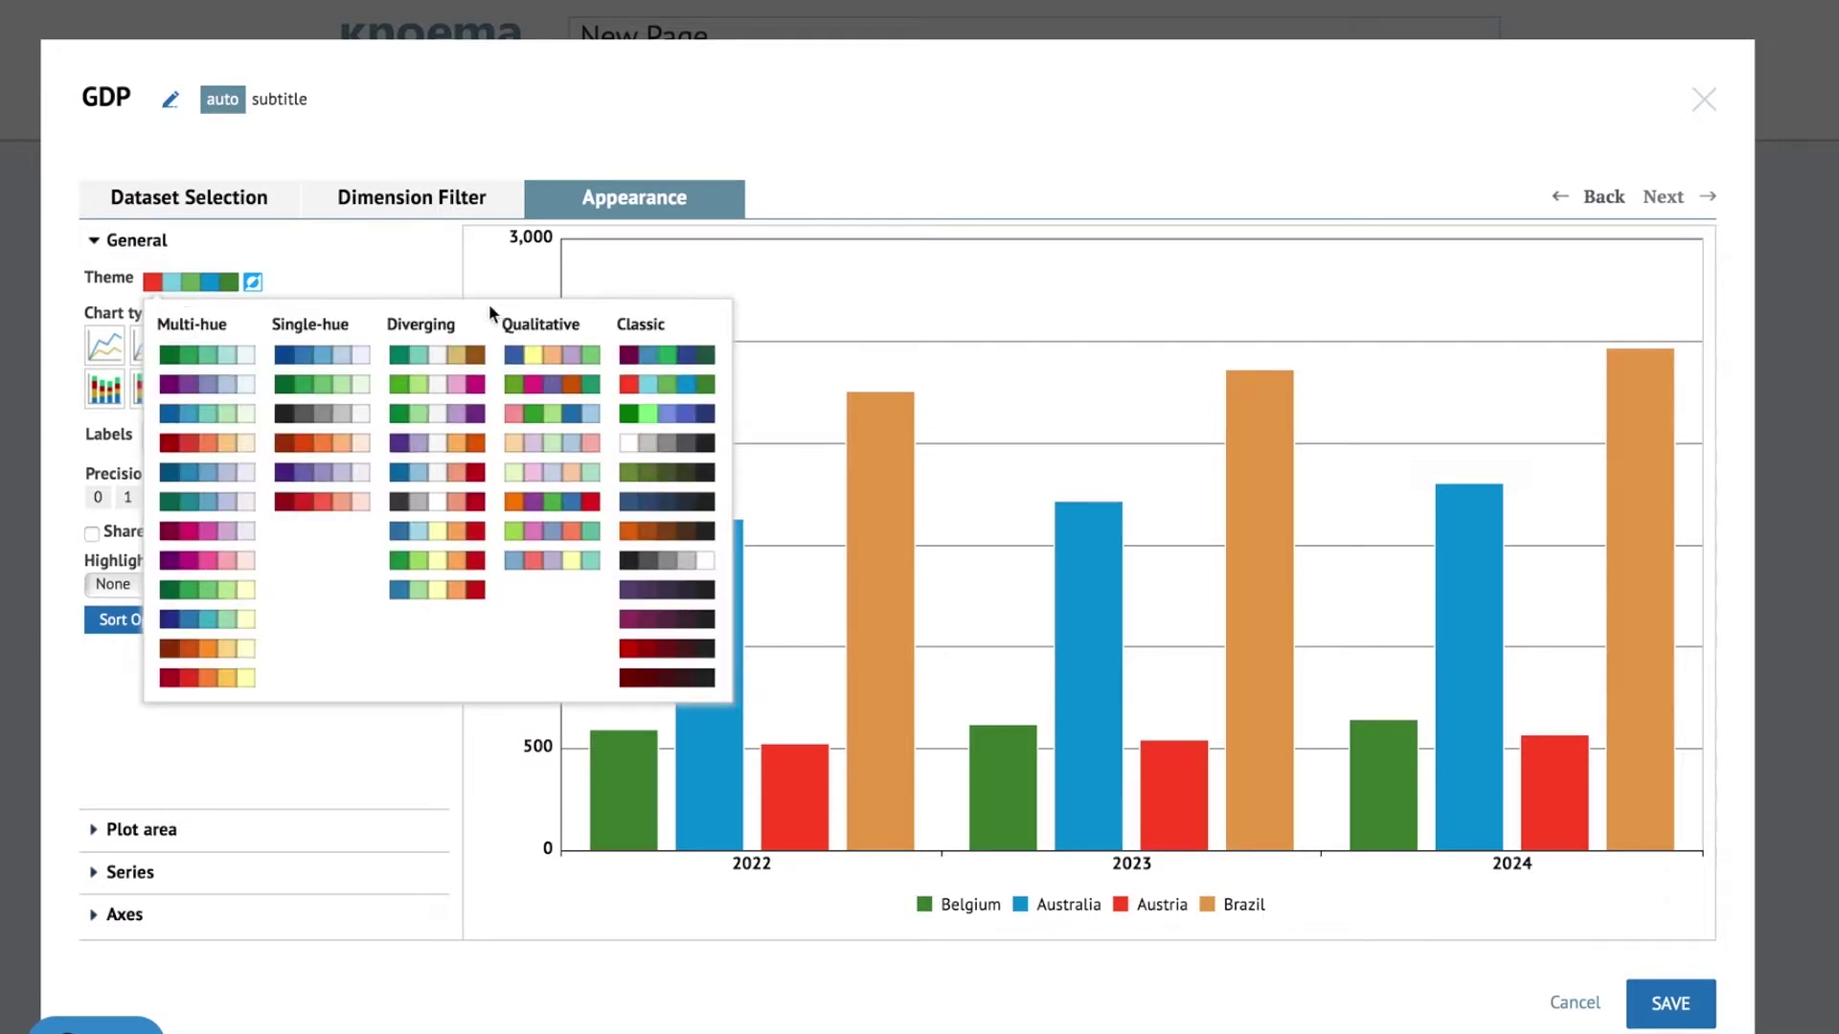
left_click(585, 387)
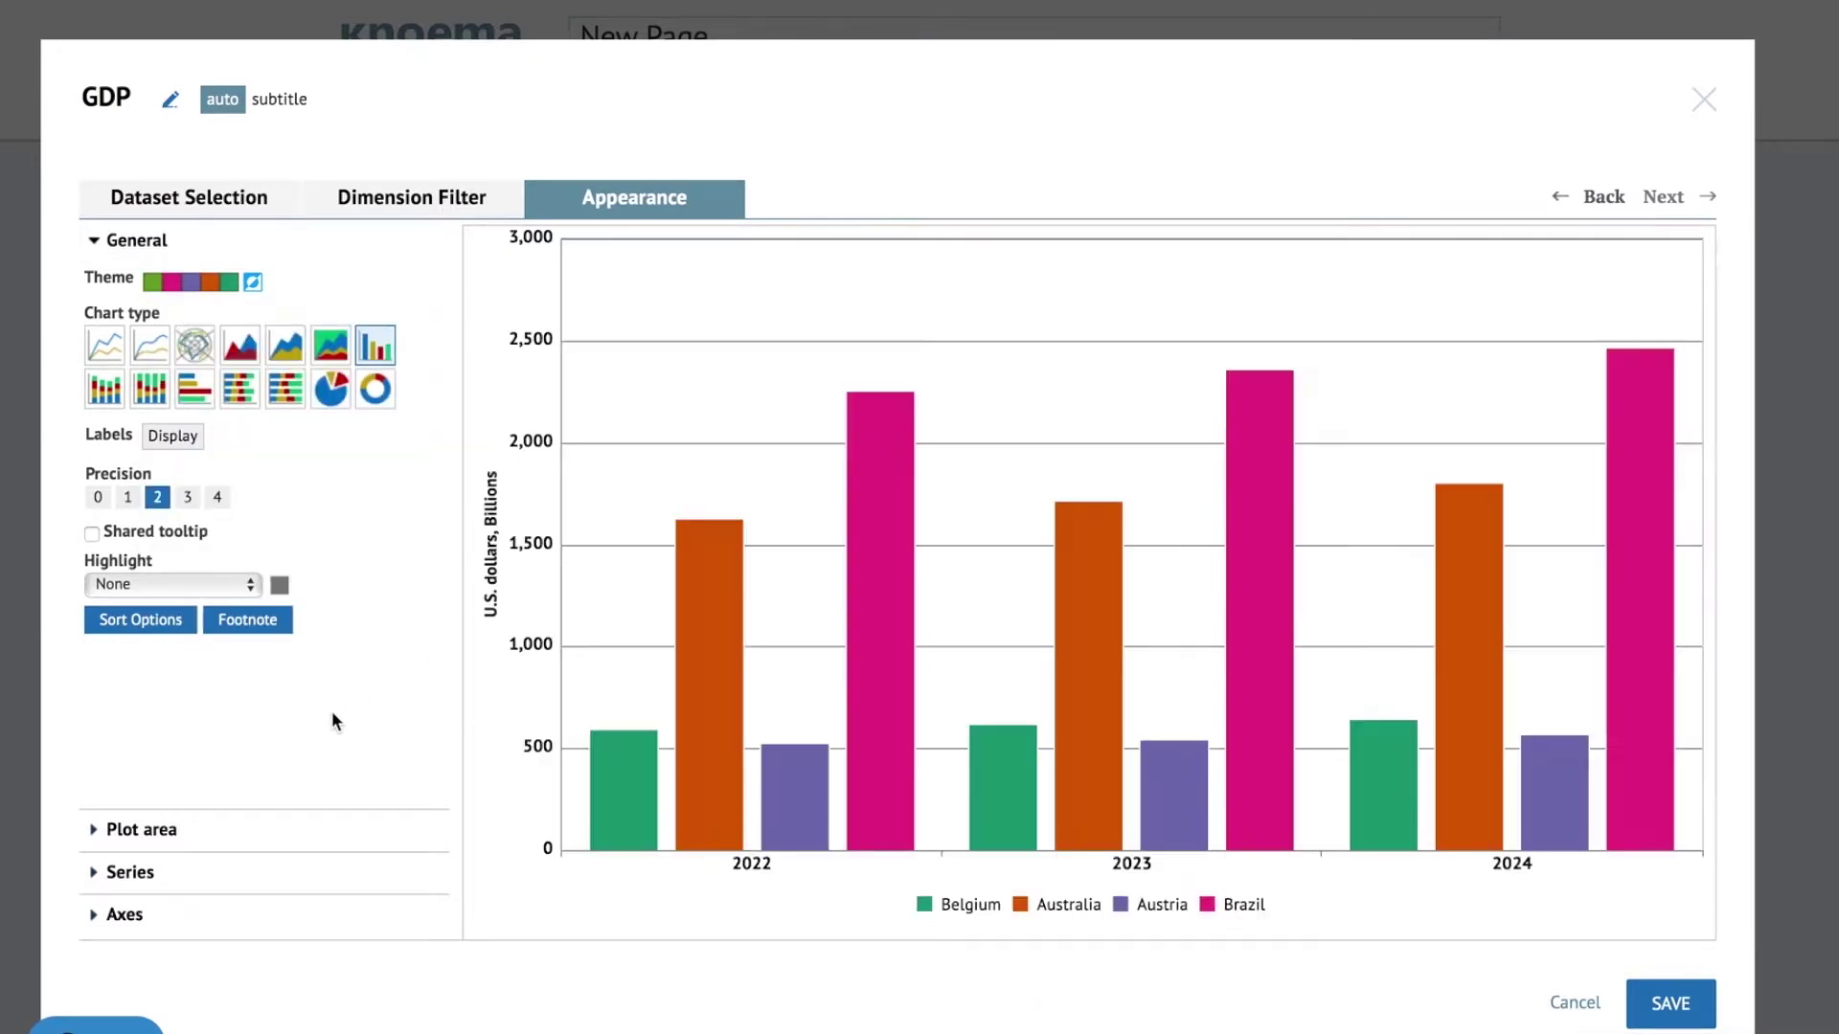
Step: Change the chart type to line and turn on the display of data labels
left_click(107, 352)
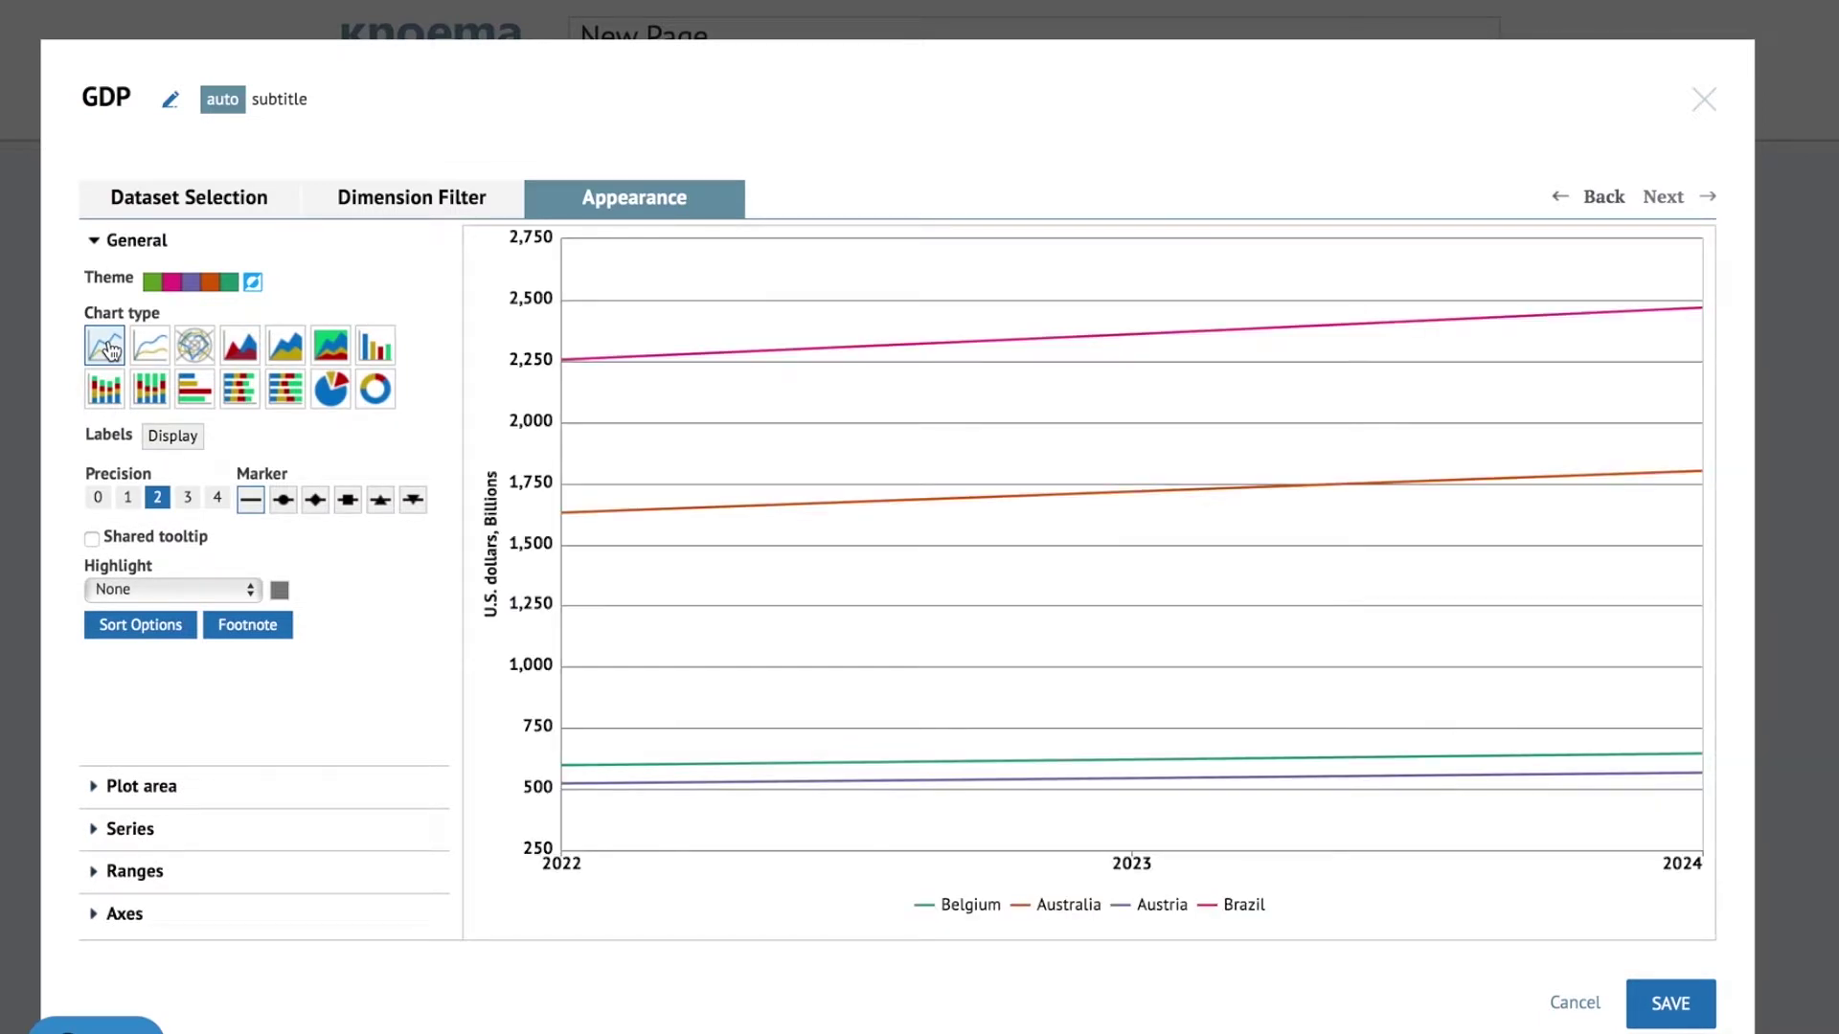
left_click(167, 440)
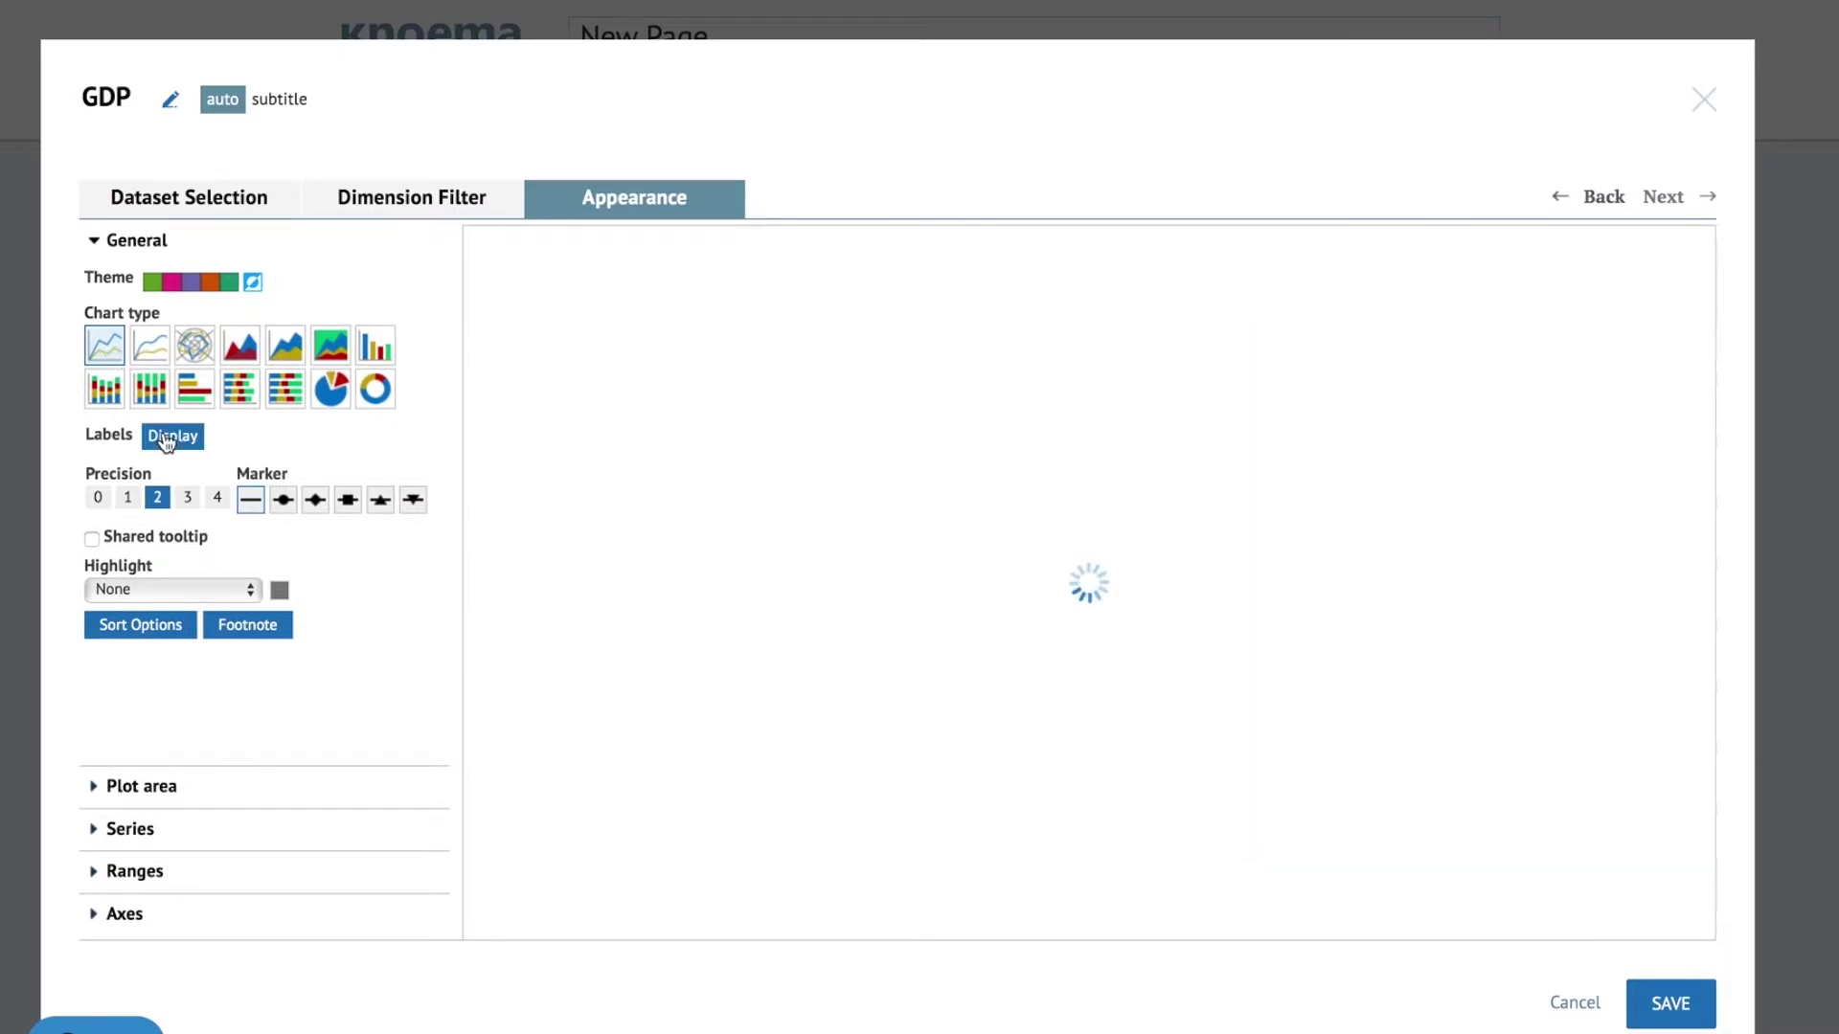
Step: Set the data label precision to 0 decimals and try the shared tooltip on the 2023 points
left_click(99, 498)
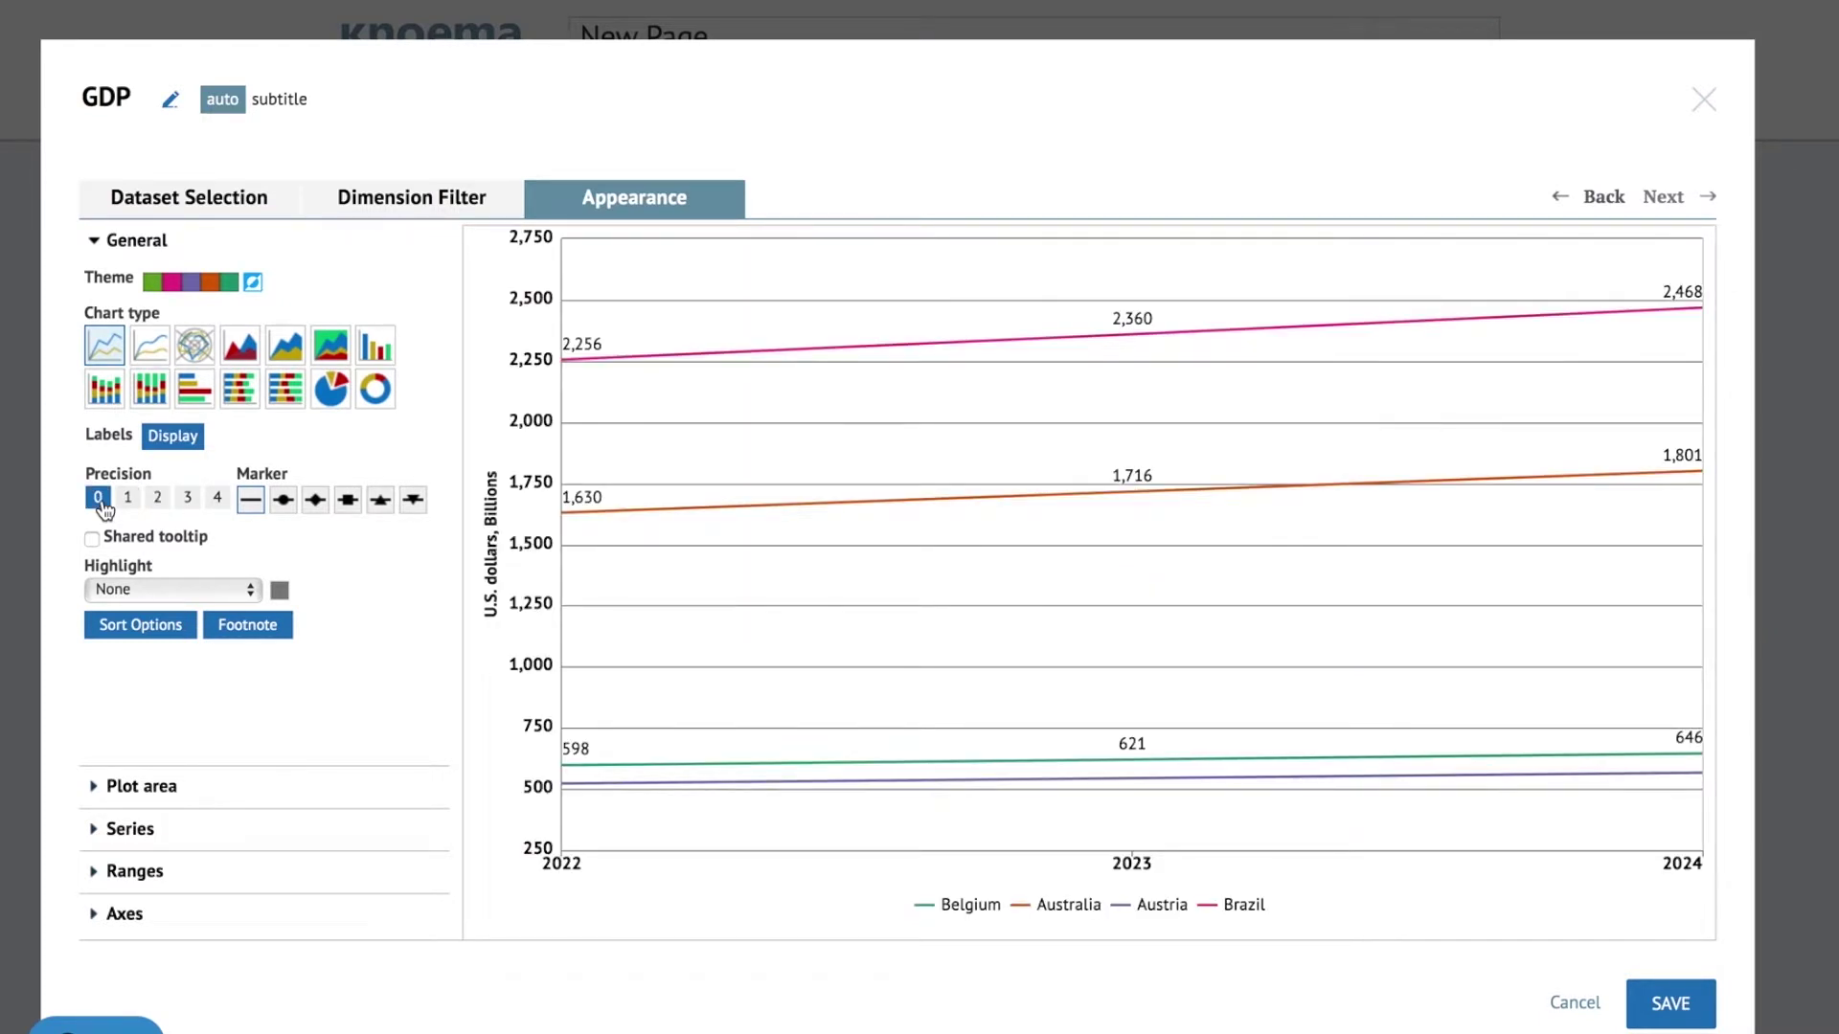
left_click(92, 541)
mouse_move(910, 493)
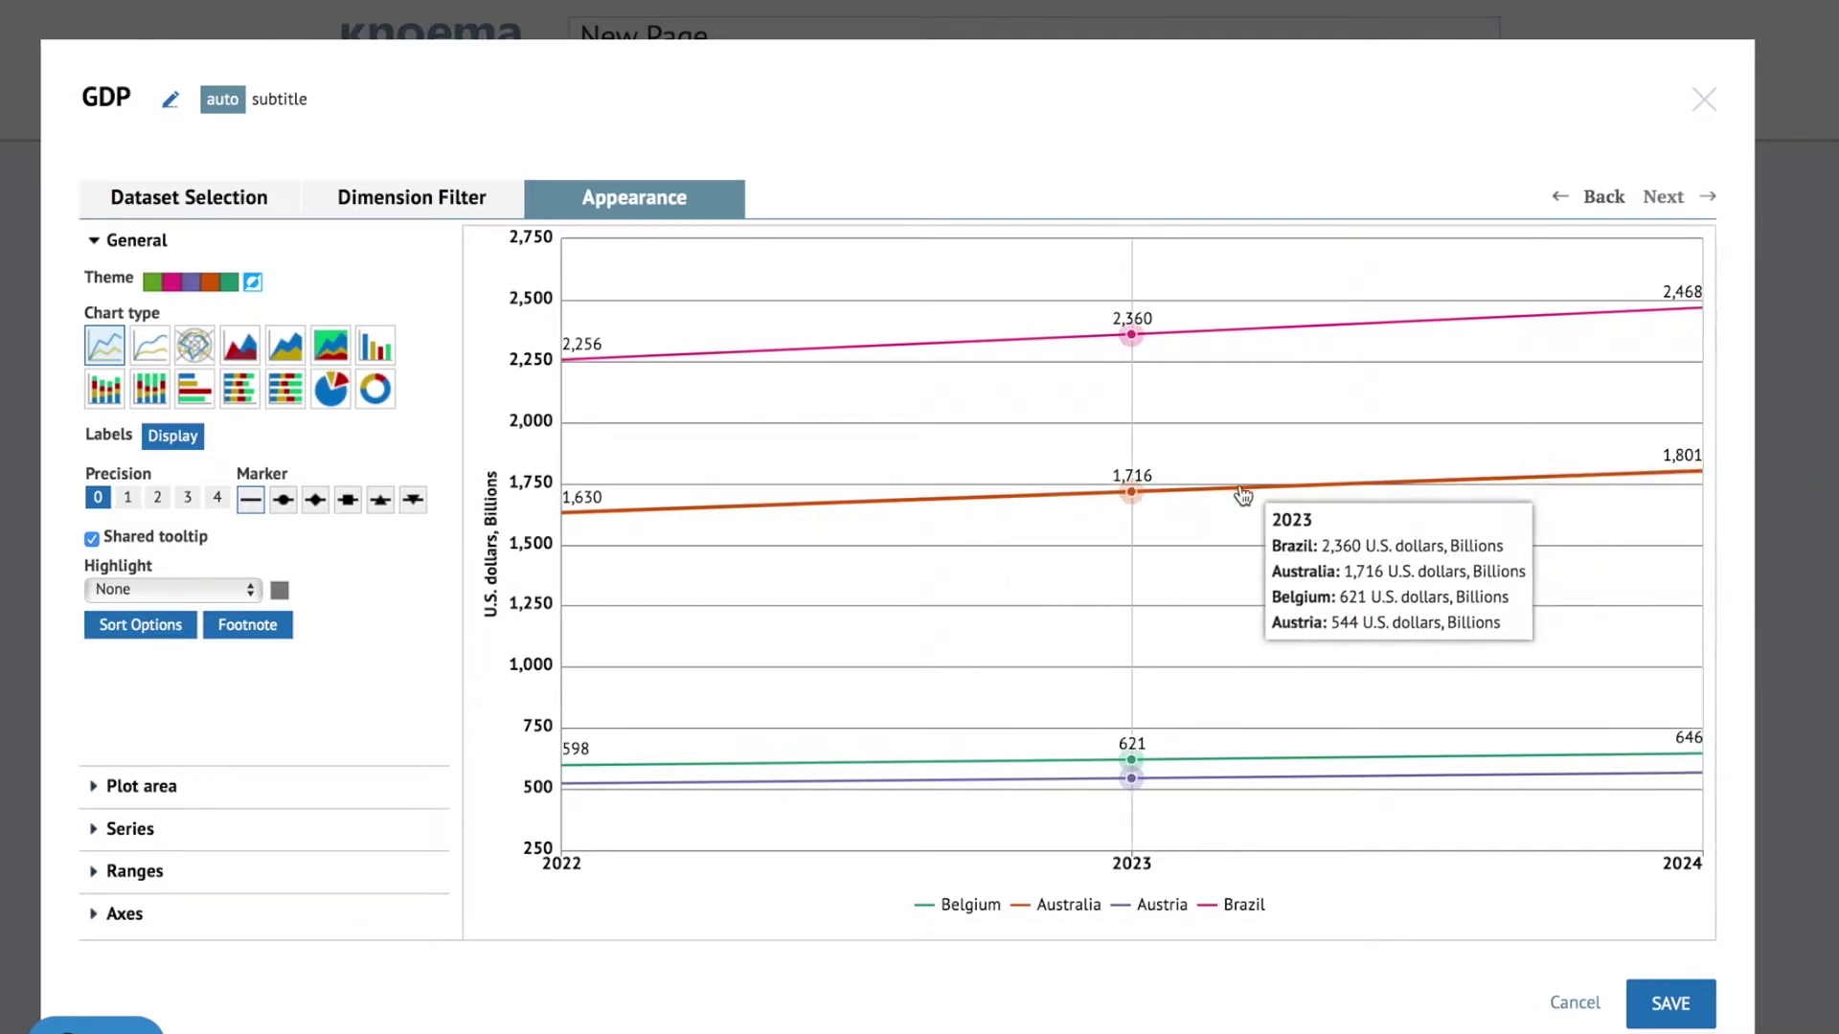
left_click(92, 539)
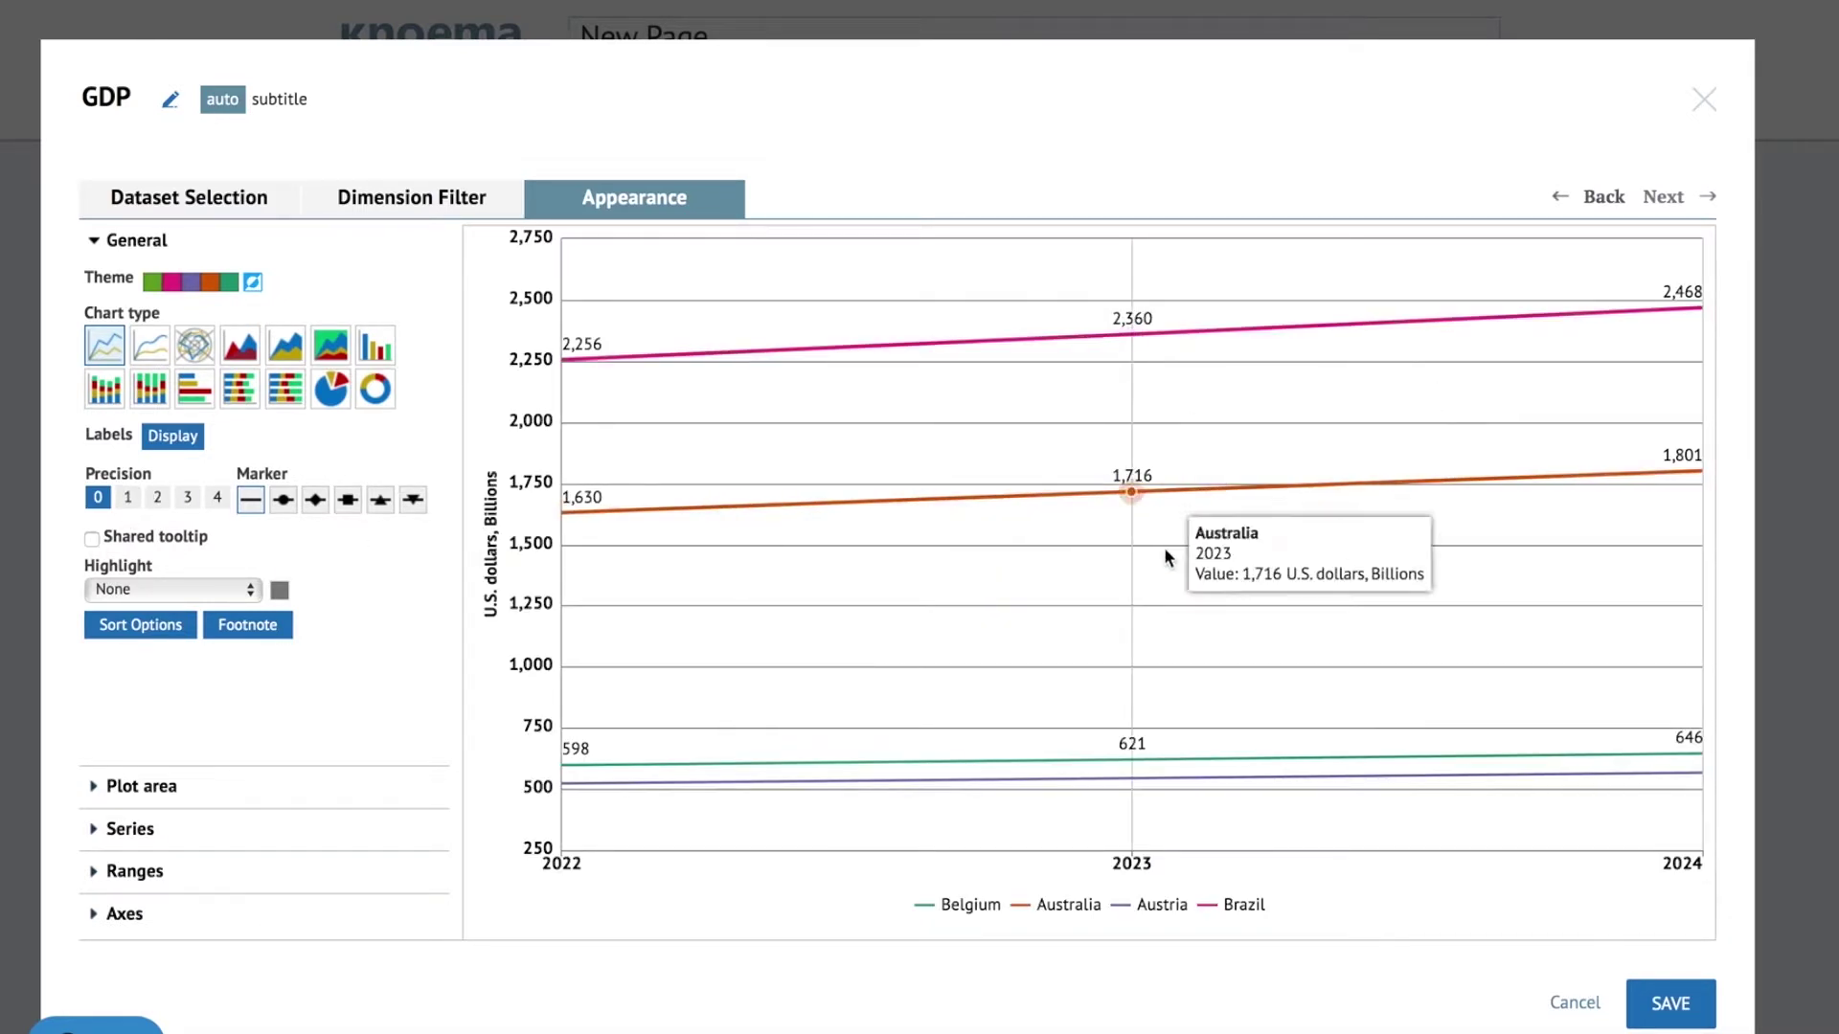
mouse_move(1176, 634)
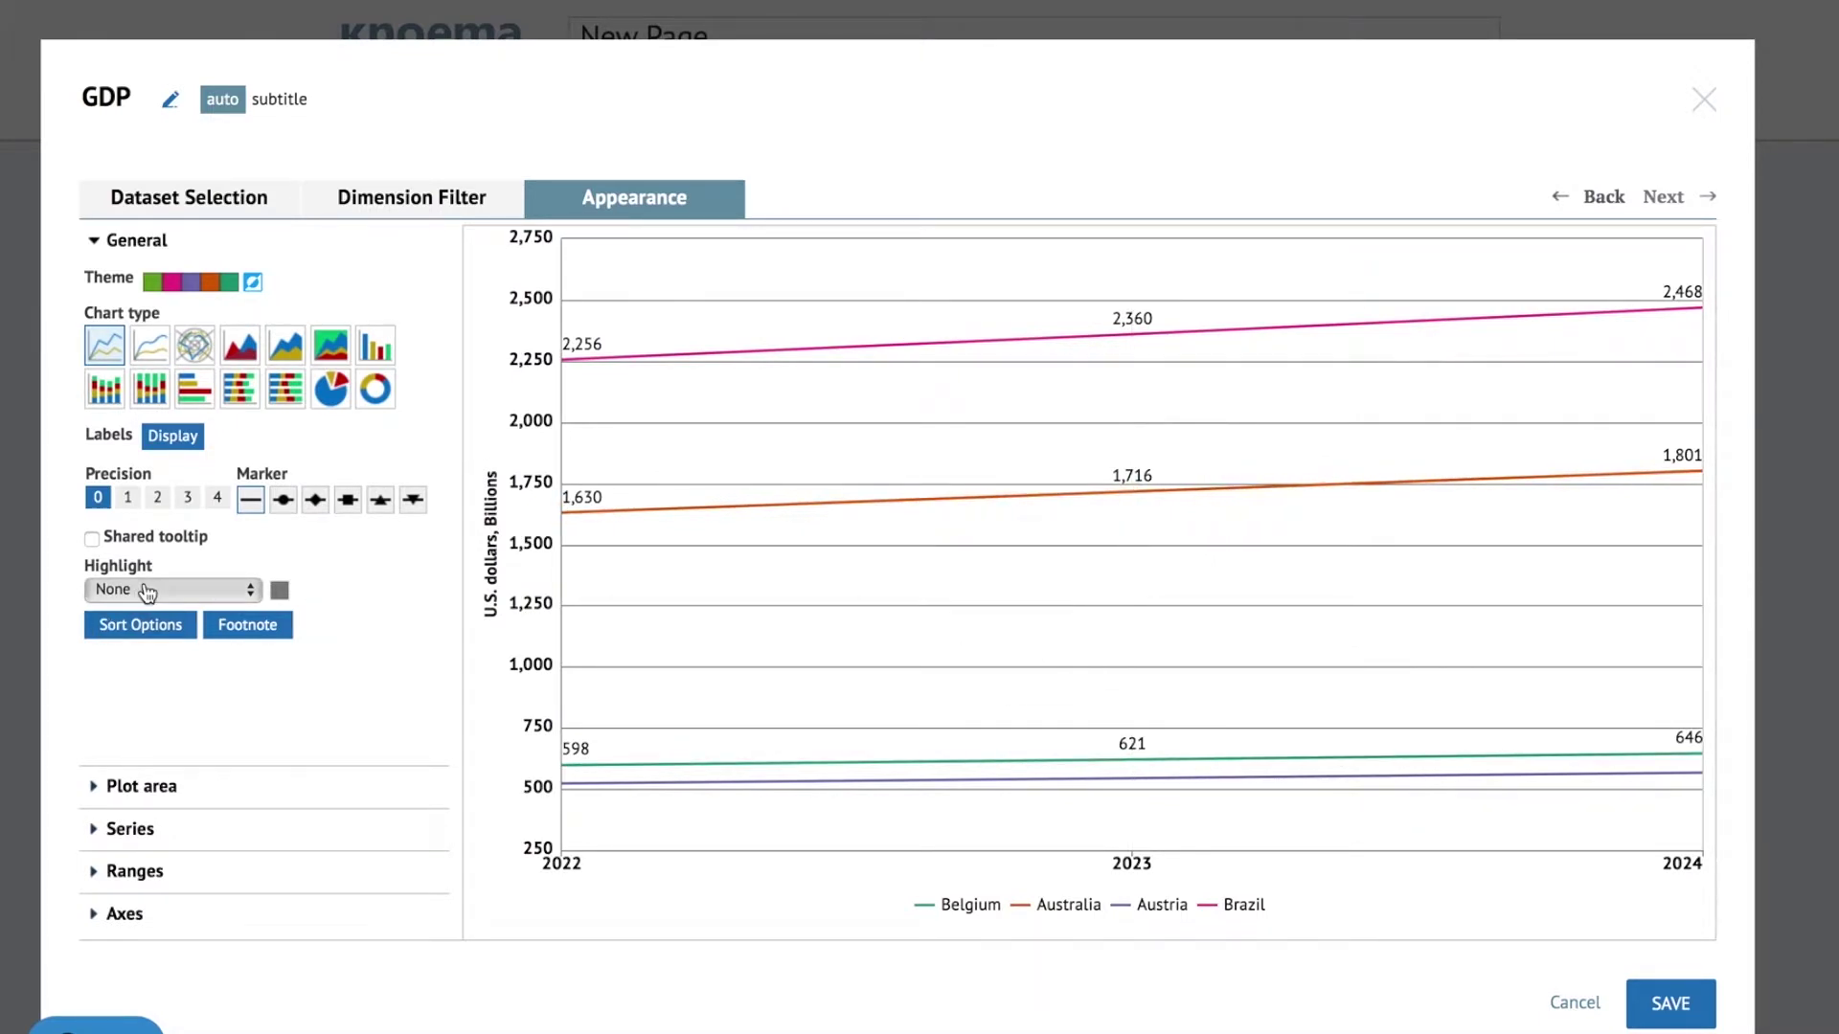
Step: Change the Time selection mode to All data and turn off the chart's data labels
left_click(407, 205)
left_click(261, 892)
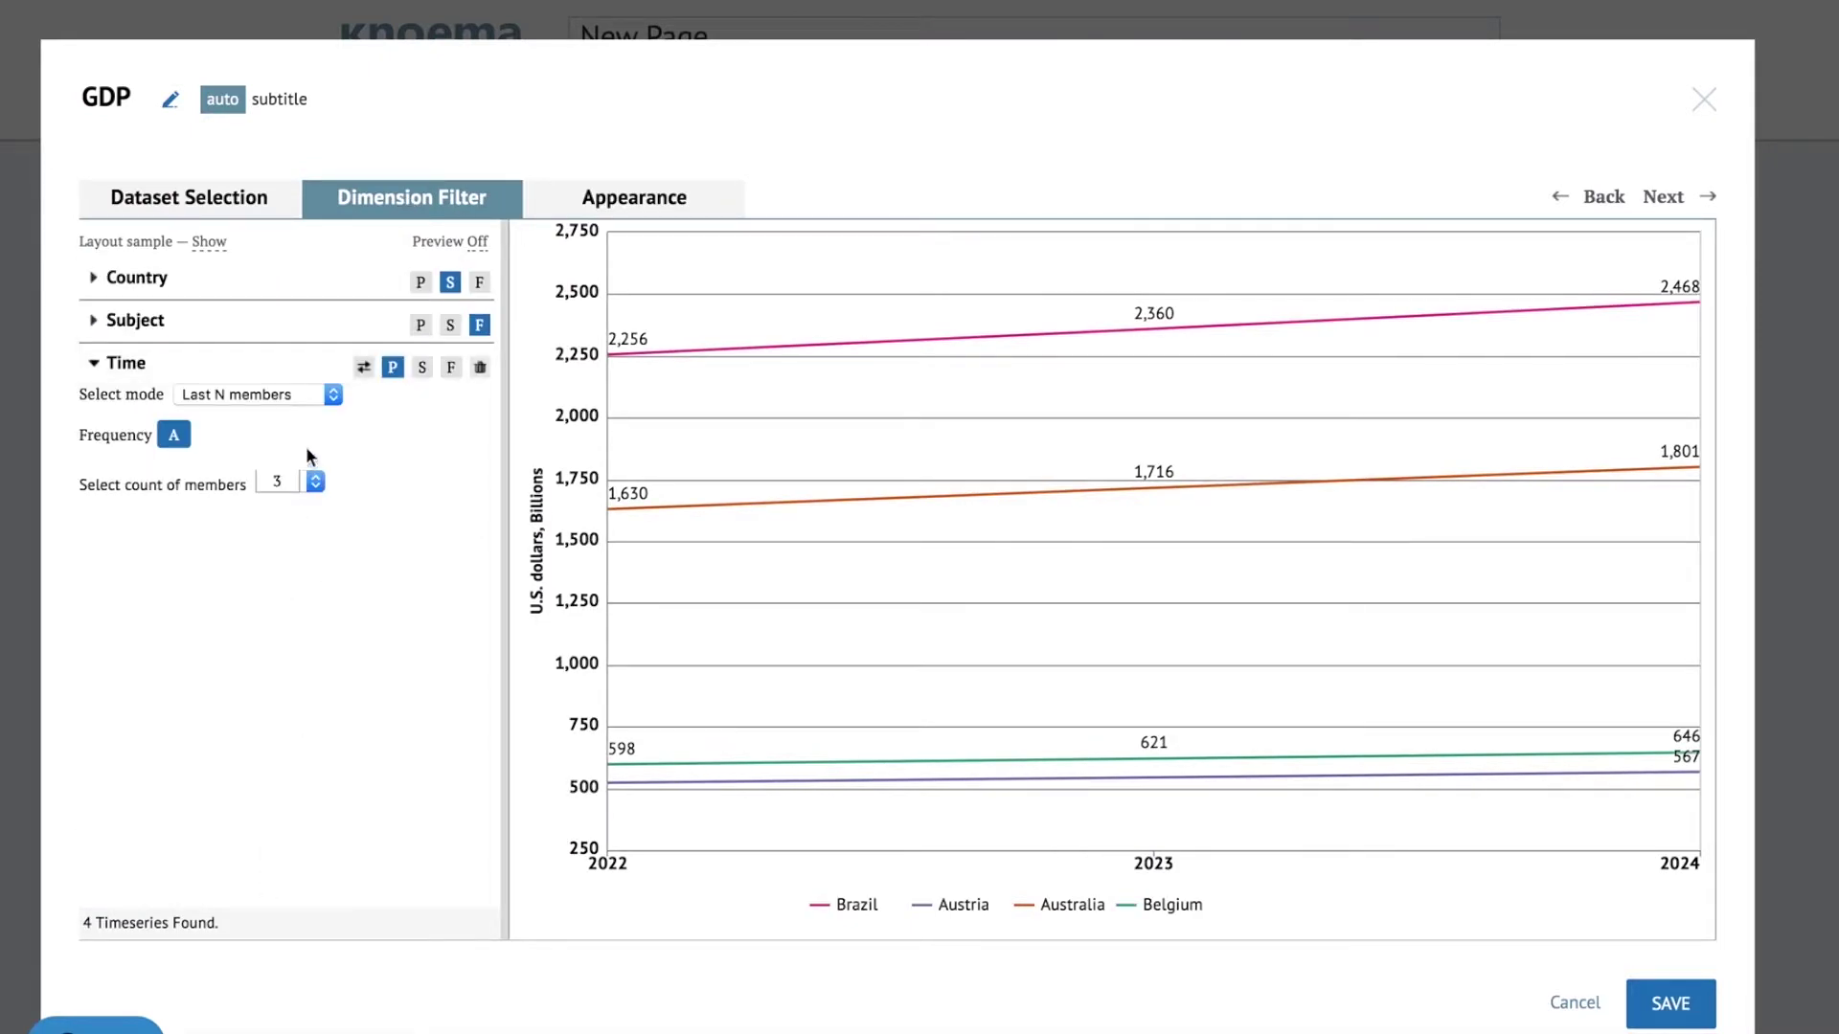
left_click(317, 391)
left_click(282, 431)
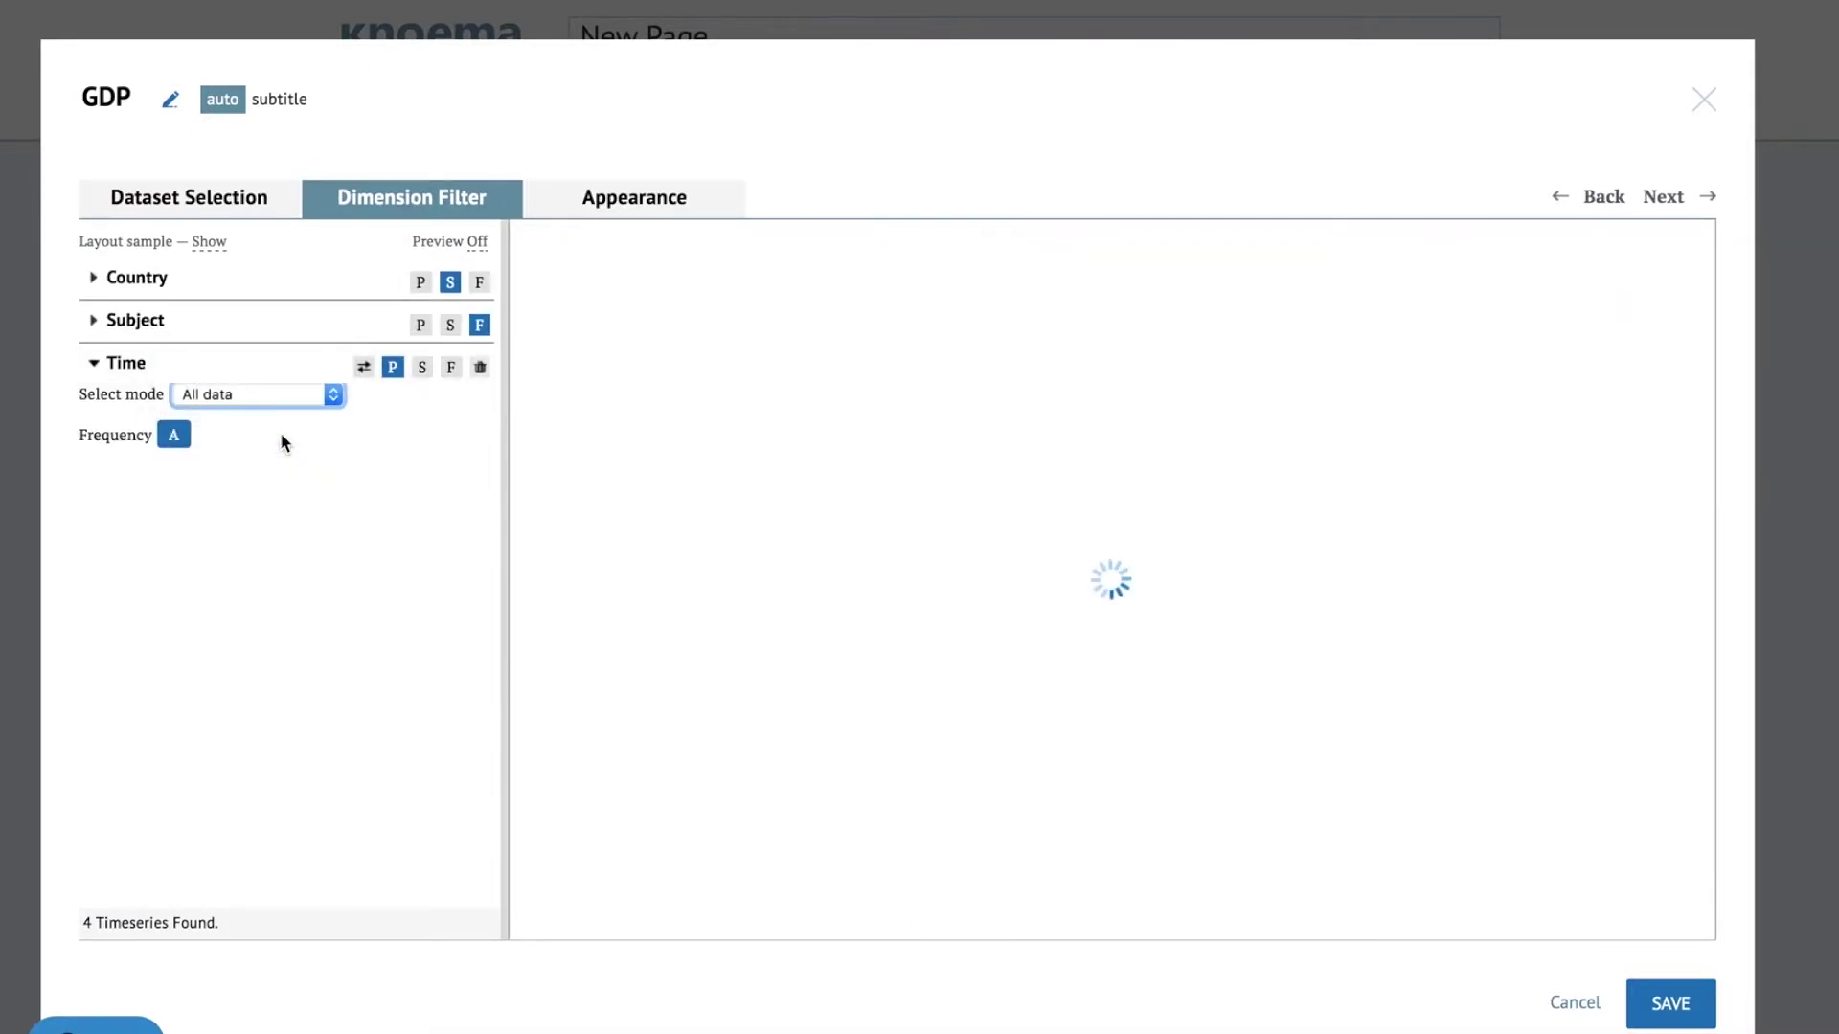
left_click(634, 212)
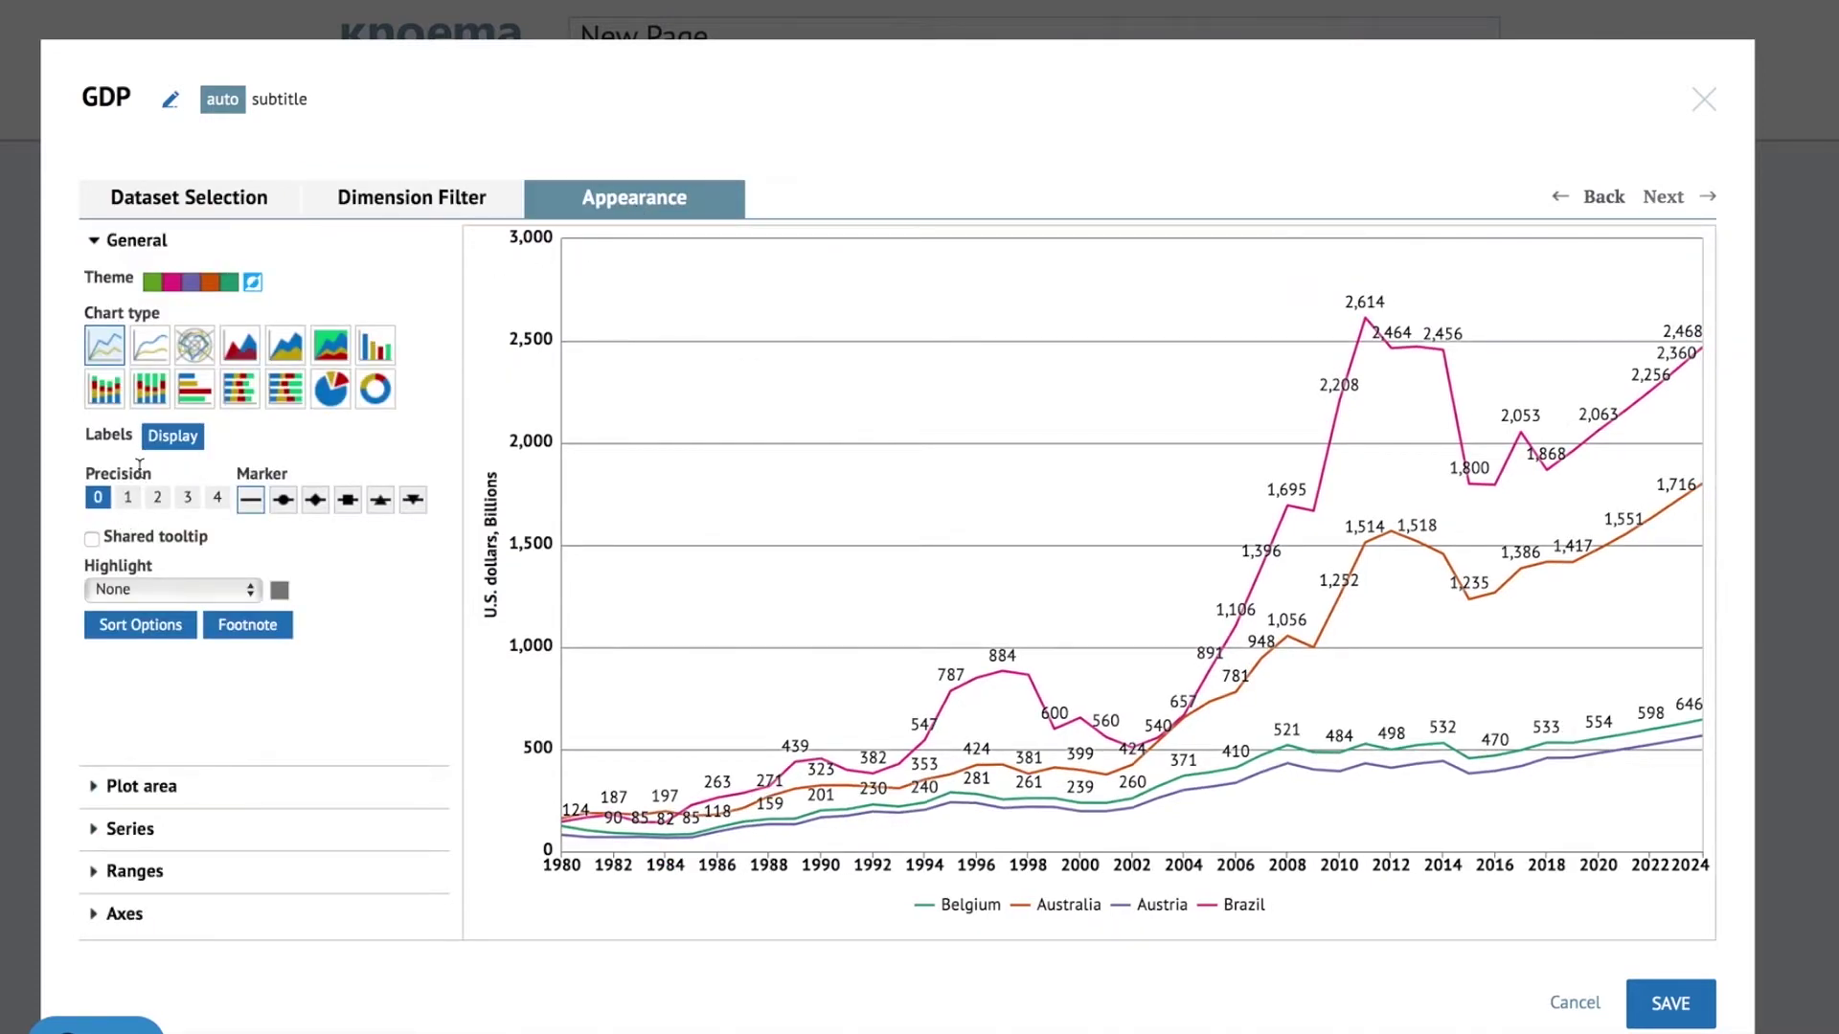
left_click(172, 436)
Step: Try highlighting the US recession data and the forecasted data as a band on the chart
left_click(177, 590)
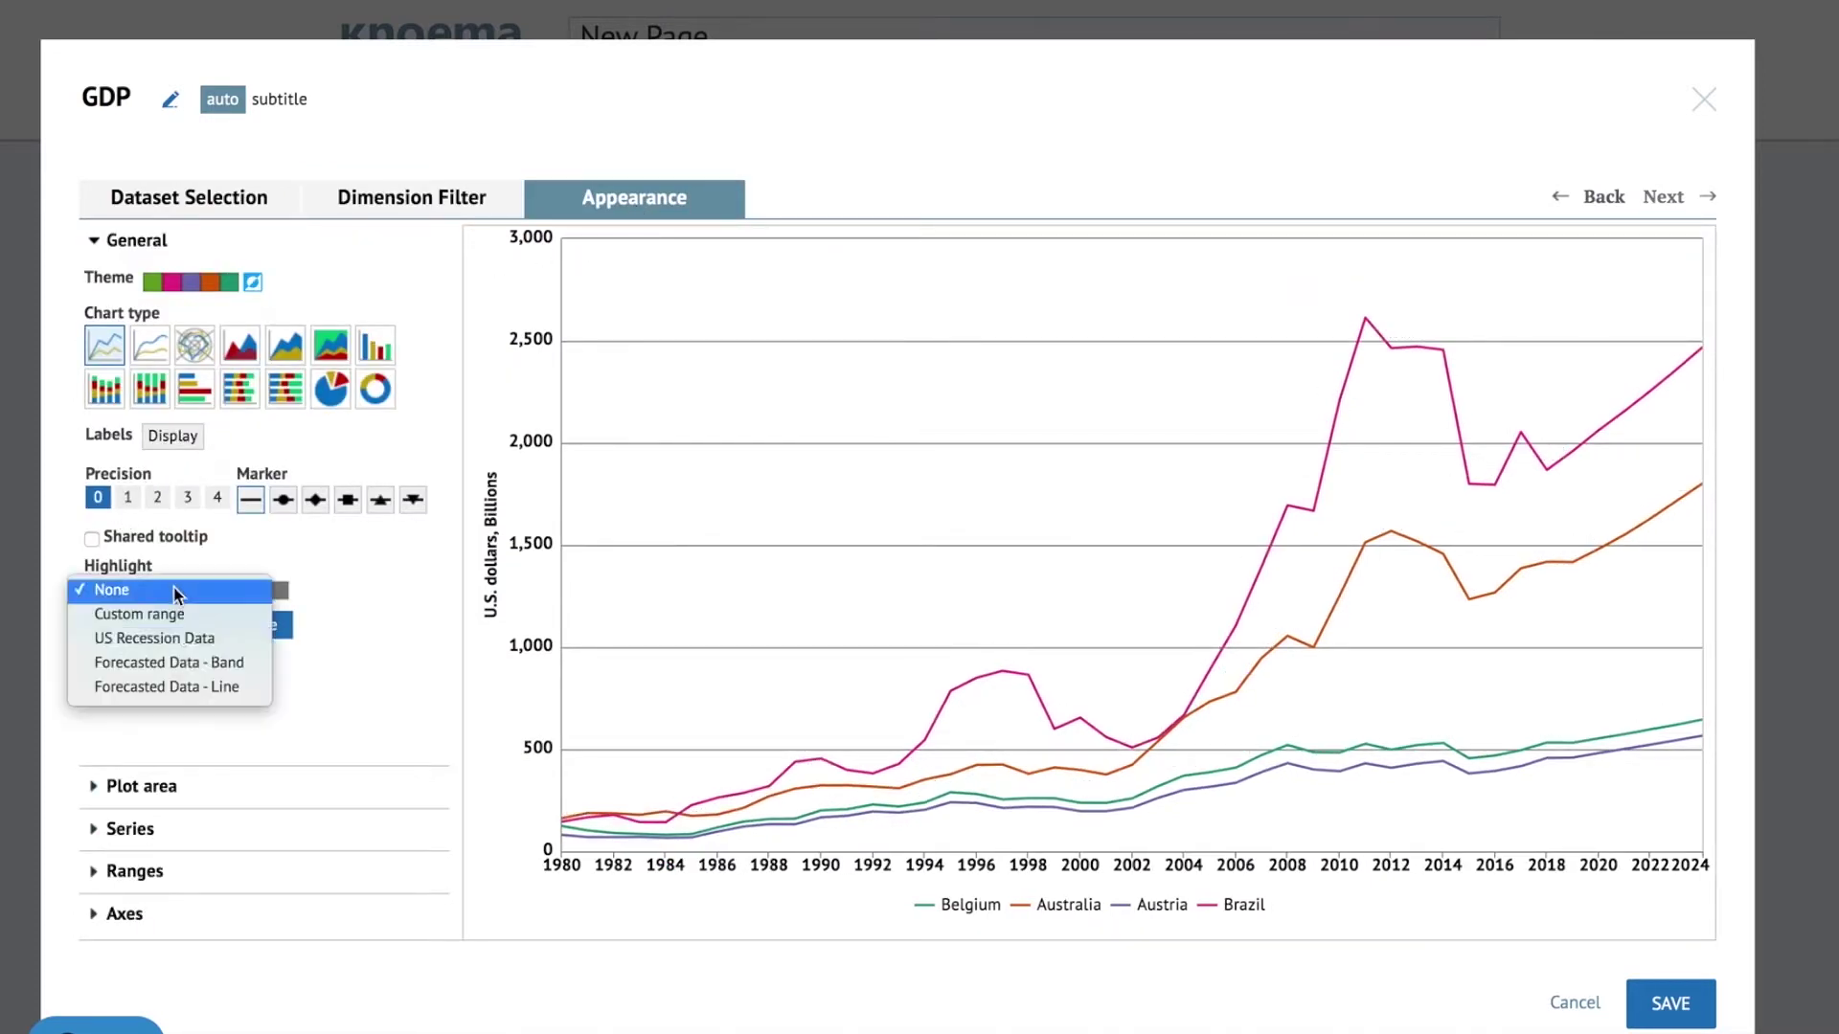
left_click(175, 640)
left_click(189, 600)
left_click(181, 614)
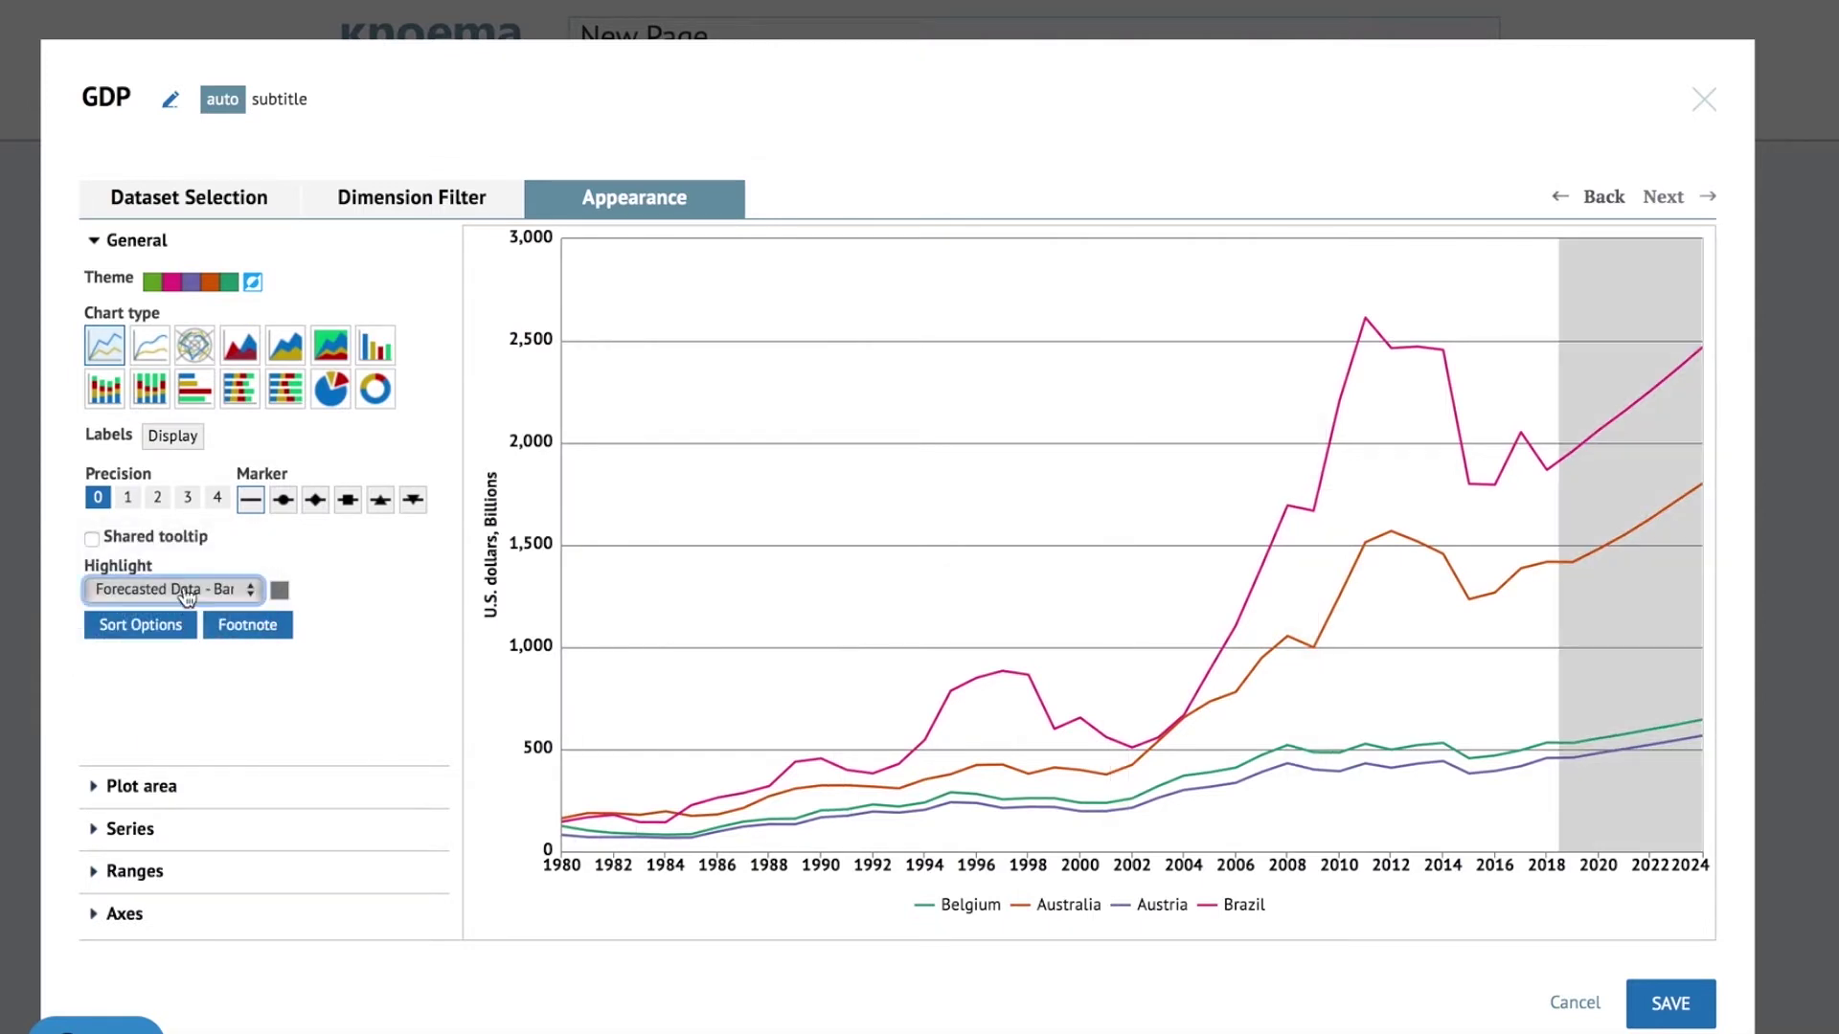
Step: Highlight the custom range 2002-2011 on the chart
left_click(182, 592)
left_click(154, 543)
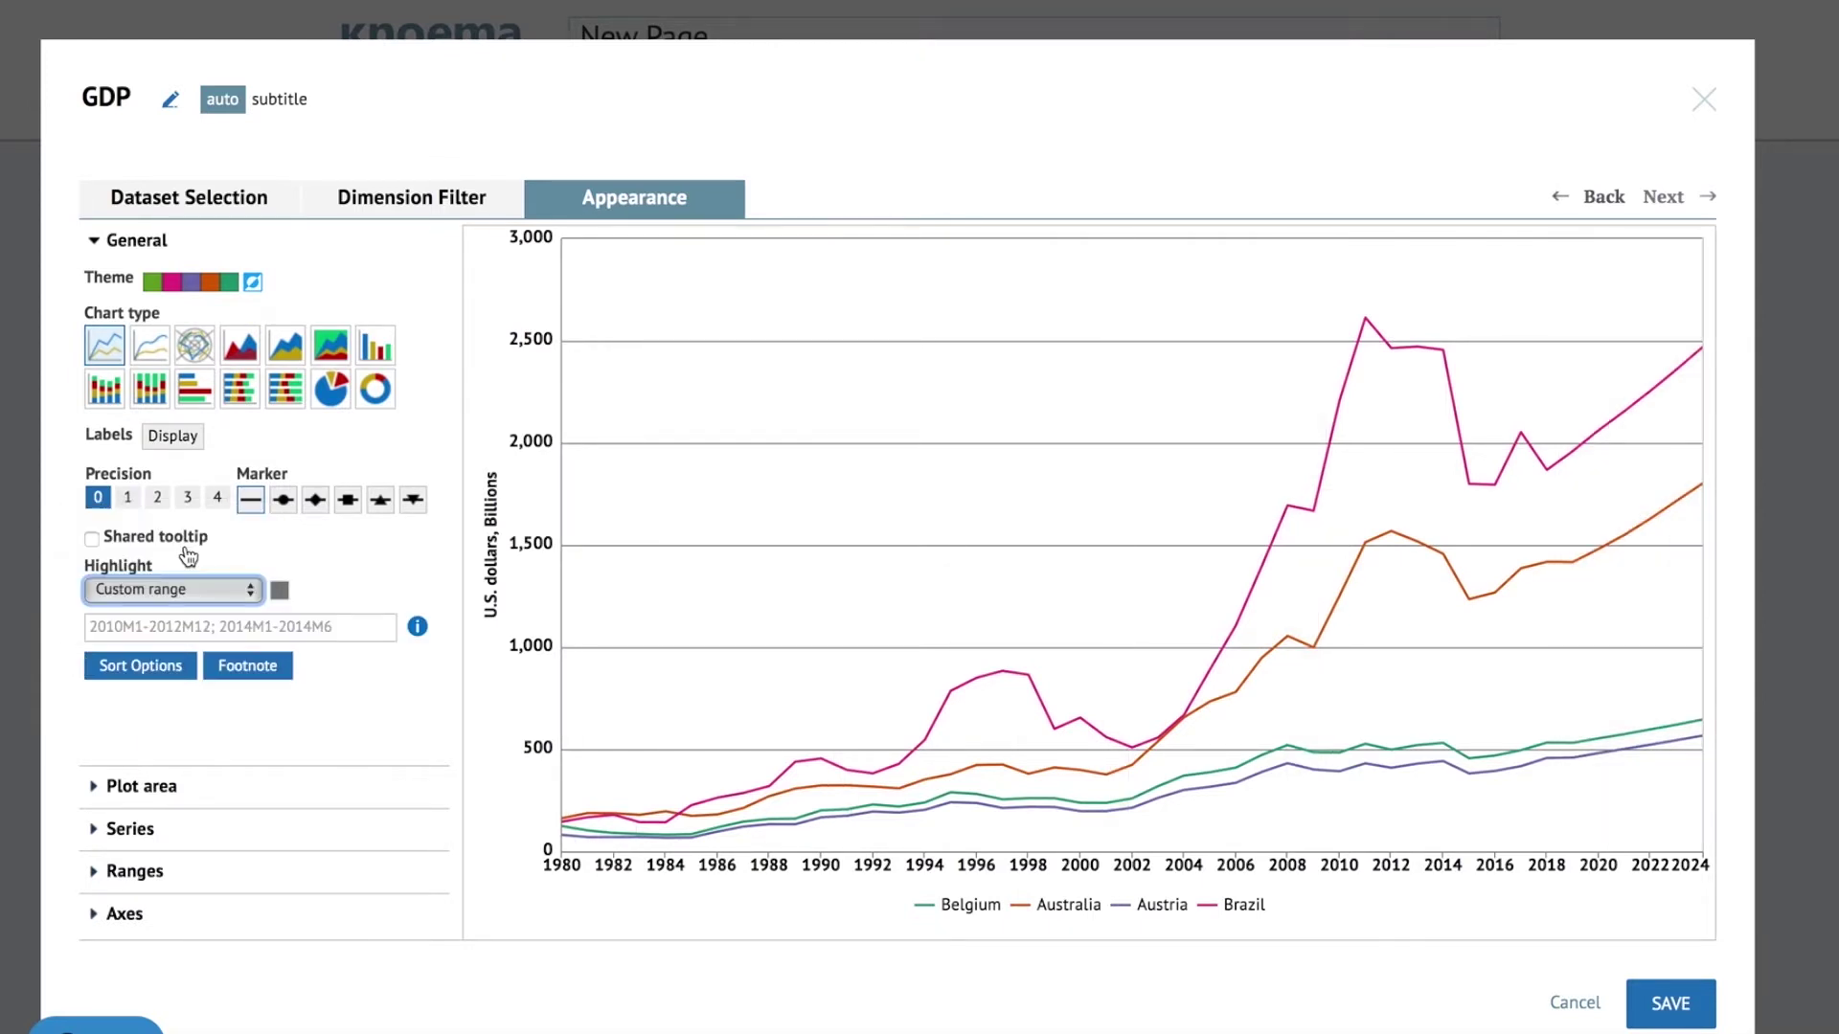
left_click(160, 624)
type("2002-2011")
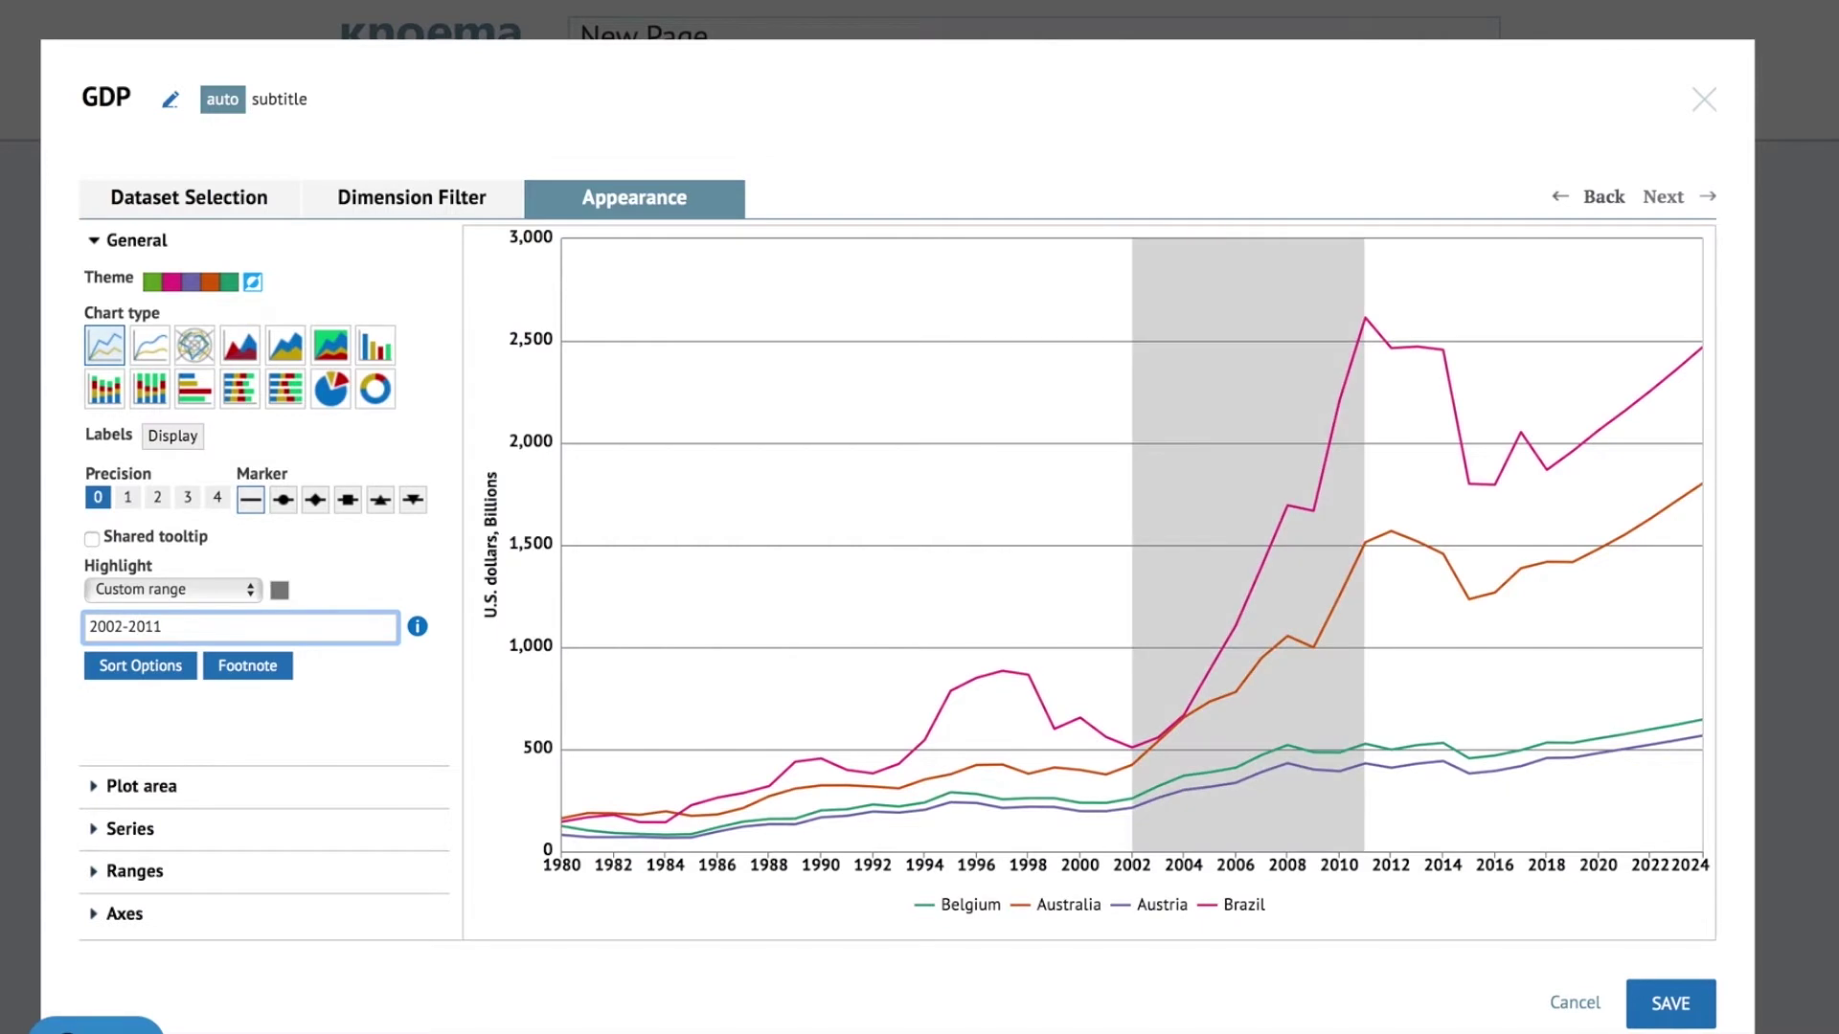
Step: Set the plot area's background color to light grey
left_click(153, 787)
left_click(272, 345)
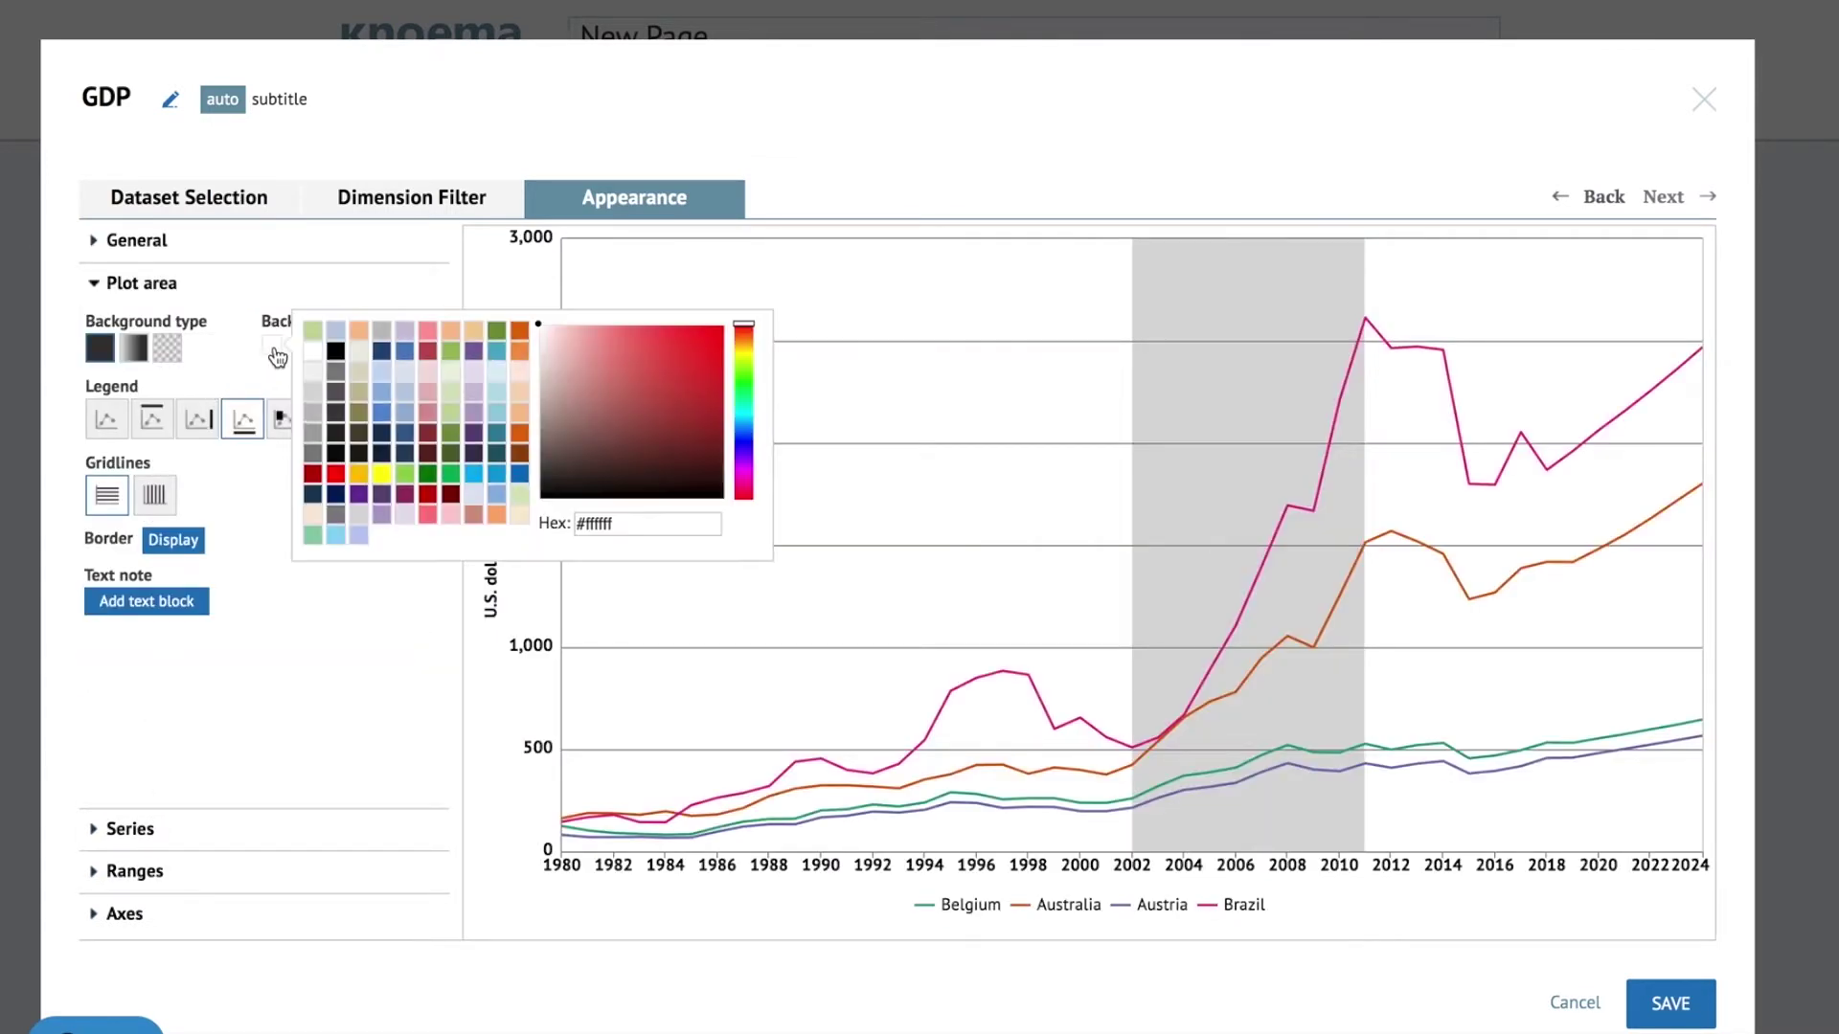
left_click(315, 372)
left_click(326, 711)
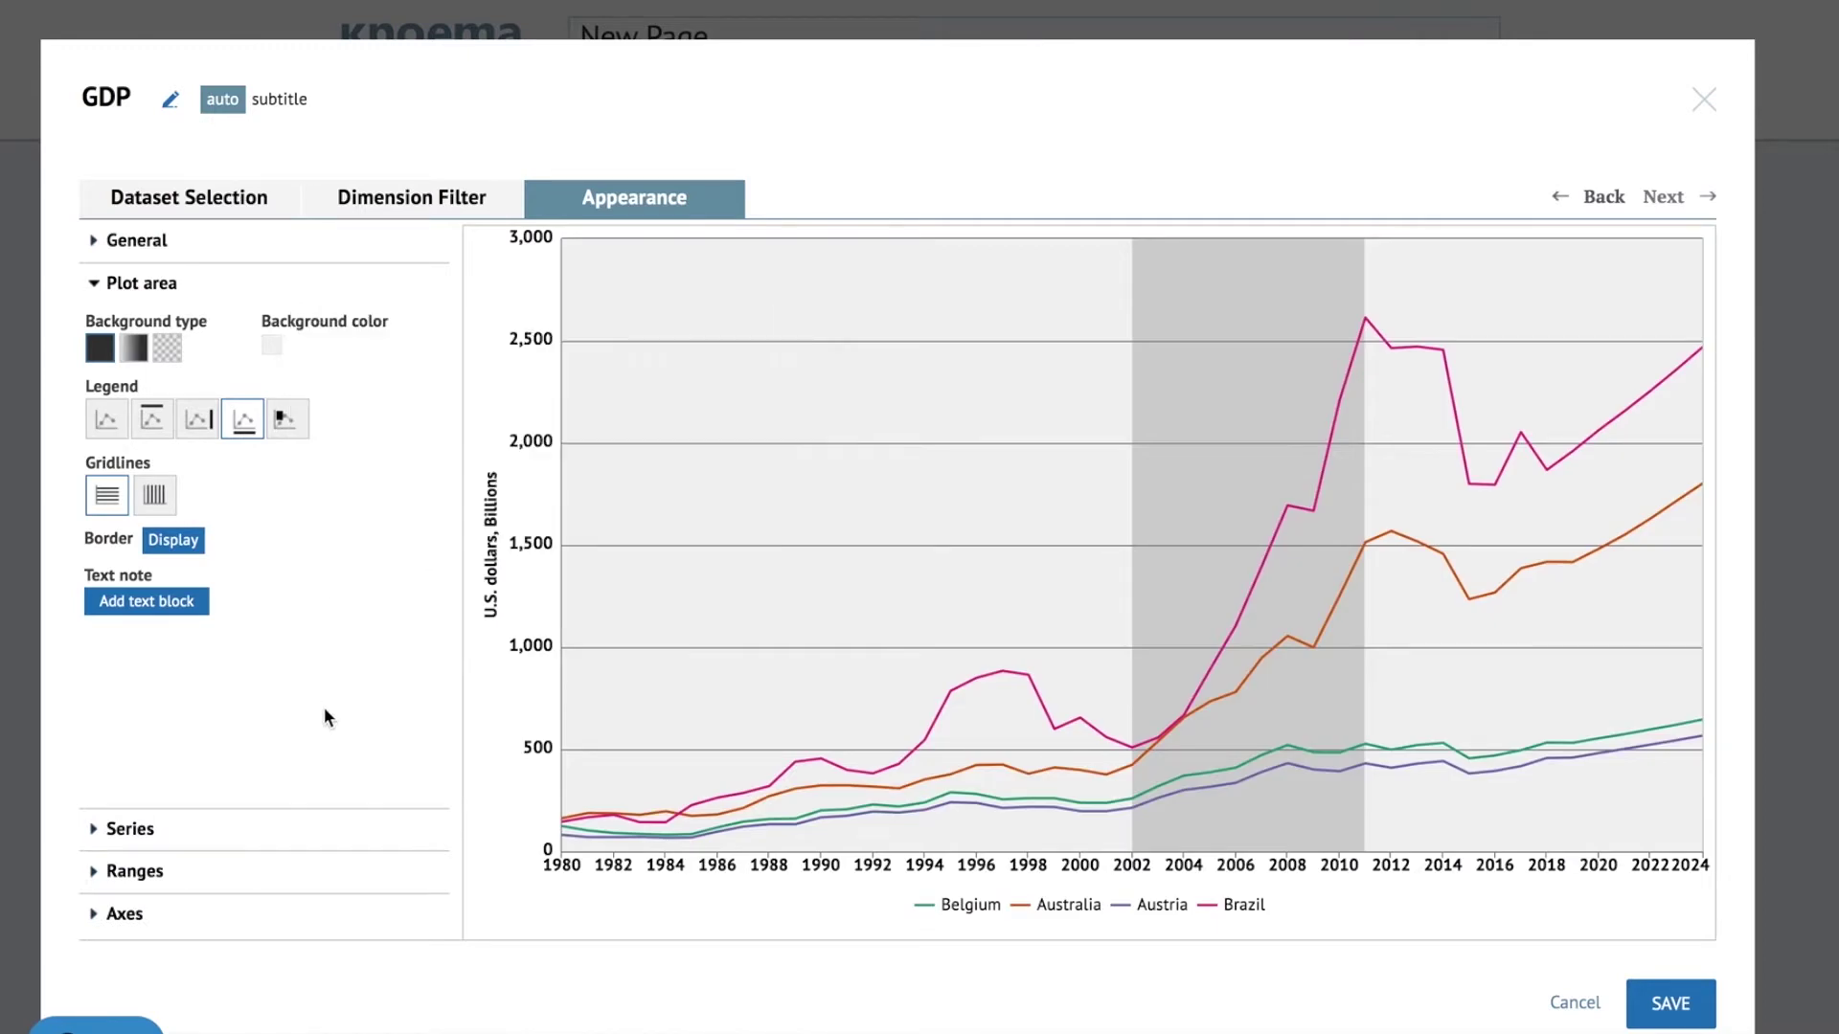
Step: Place the legend above the chart and turn off the horizontal gridlines
left_click(152, 418)
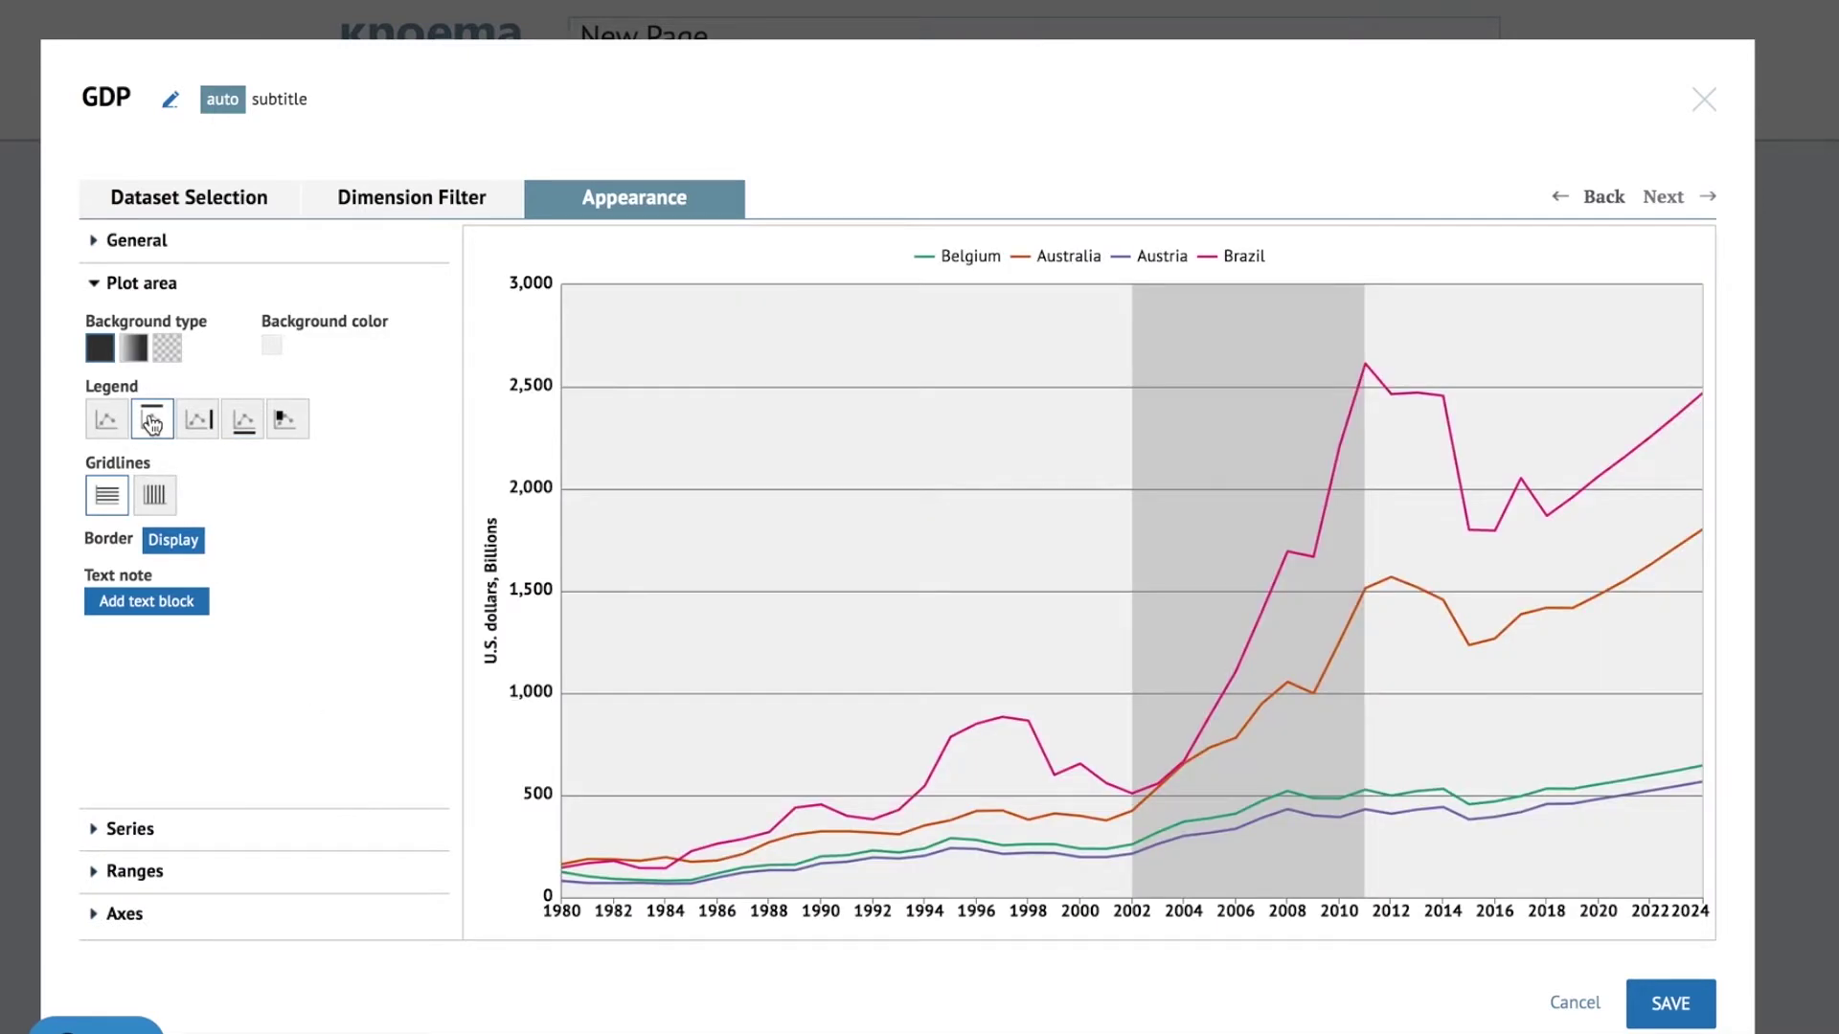
left_click(108, 496)
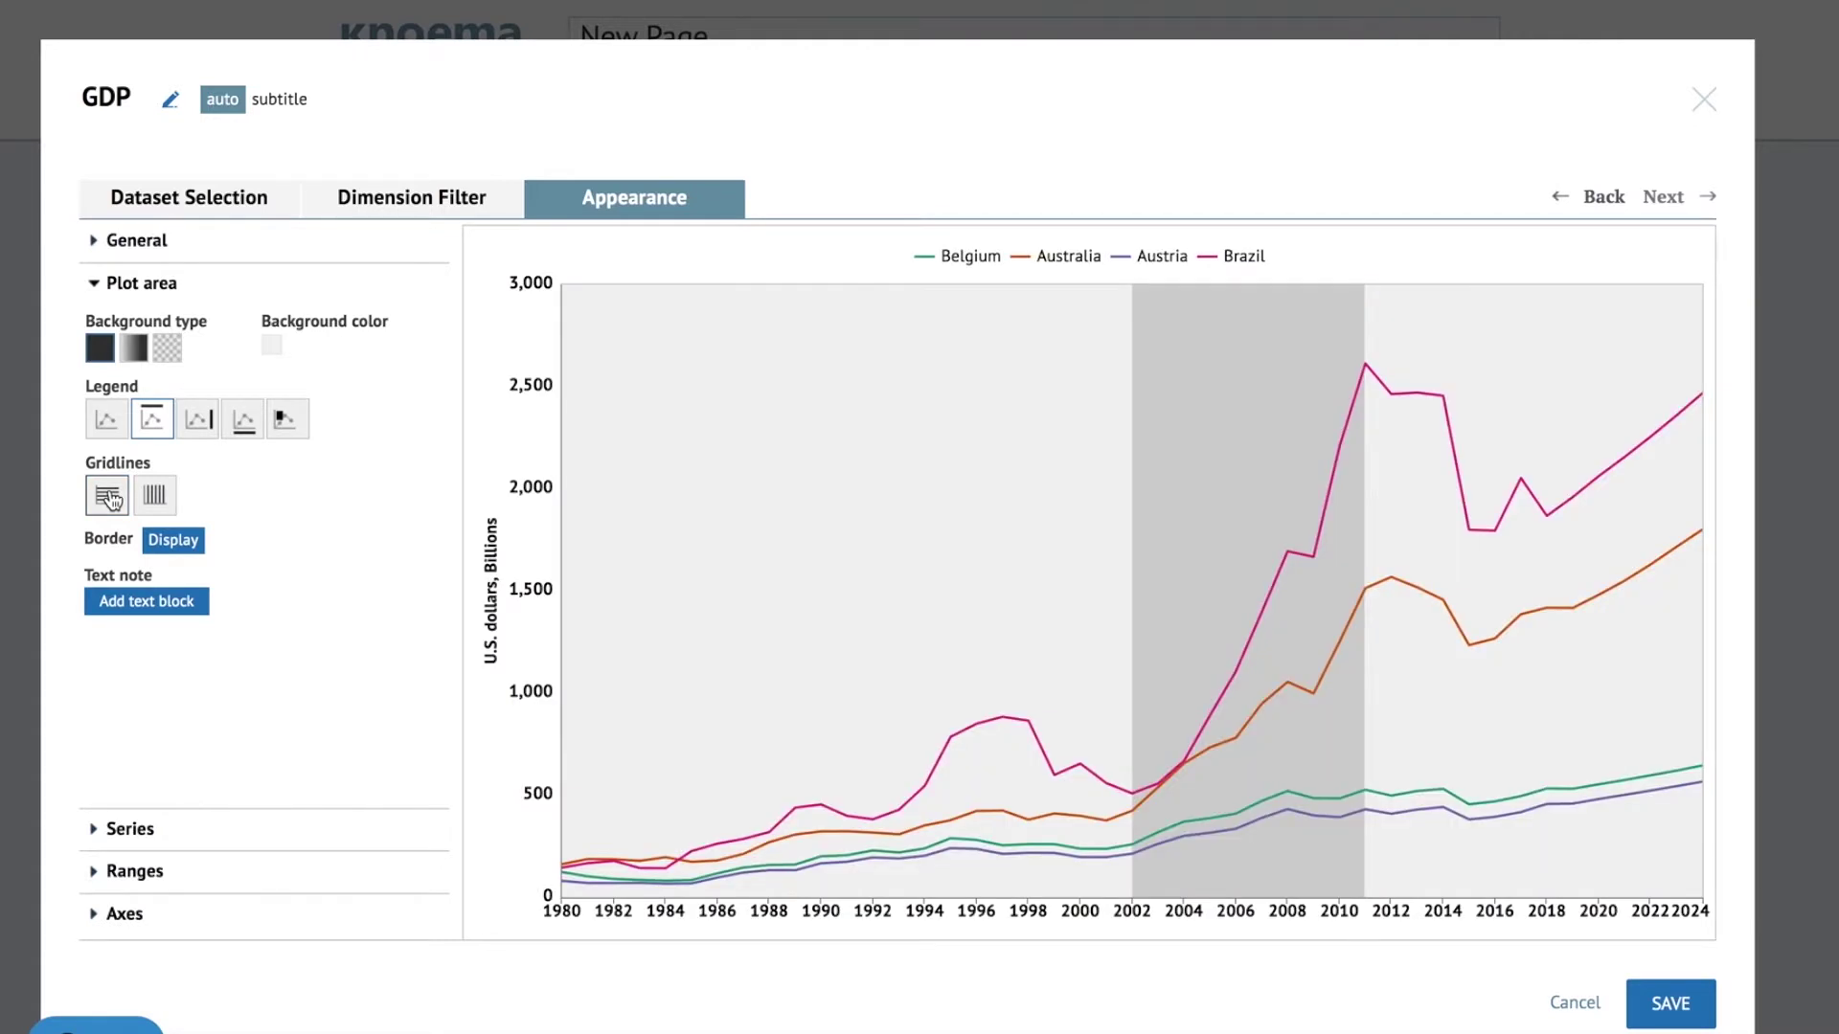
Step: Add a text note reading "Highlighted period" and place it at the top of the shaded 2002-2011 band
left_click(146, 600)
left_click(583, 256)
triple_click(586, 260)
type("Highlighted period")
mouse_move(849, 275)
left_mouse_down()
mouse_move(1252, 277)
mouse_move(1323, 331)
left_mouse_up()
Step: Set the fill and border opacity of the "Highlighted period" note to 0%
left_click(1253, 373)
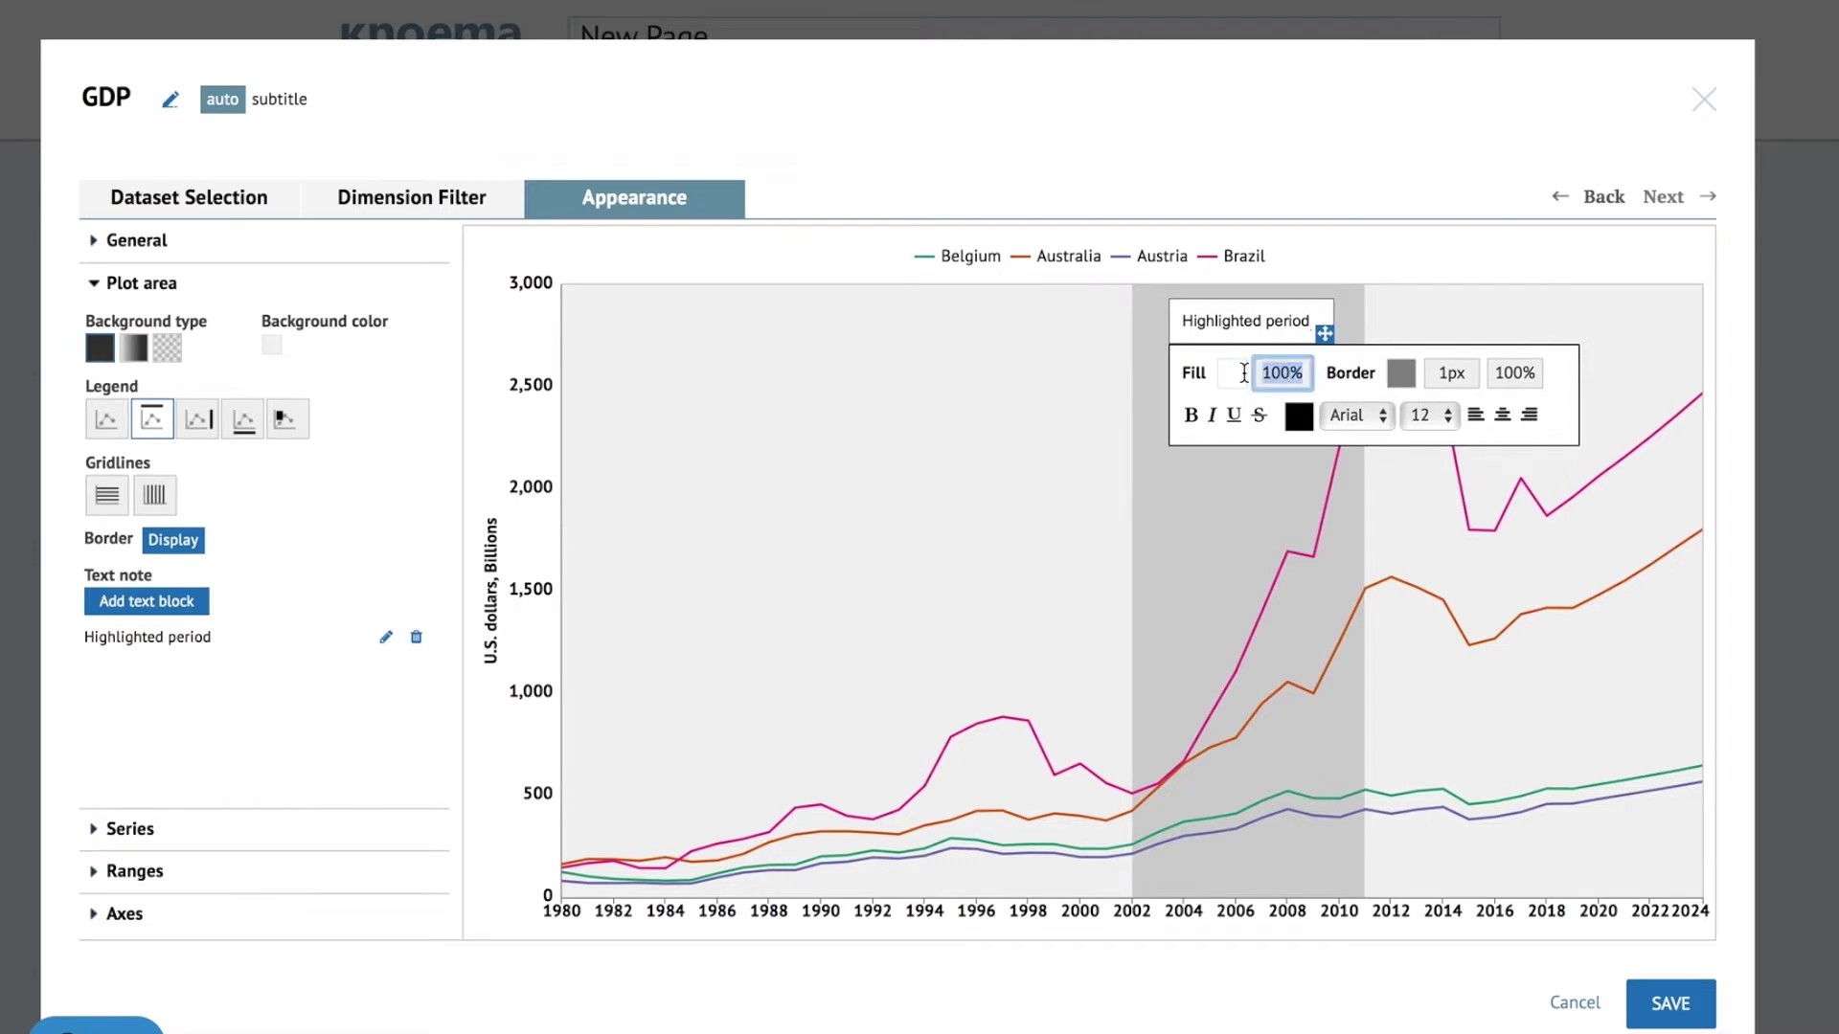
type("0")
left_click(1514, 373)
type("0")
left_click(1447, 249)
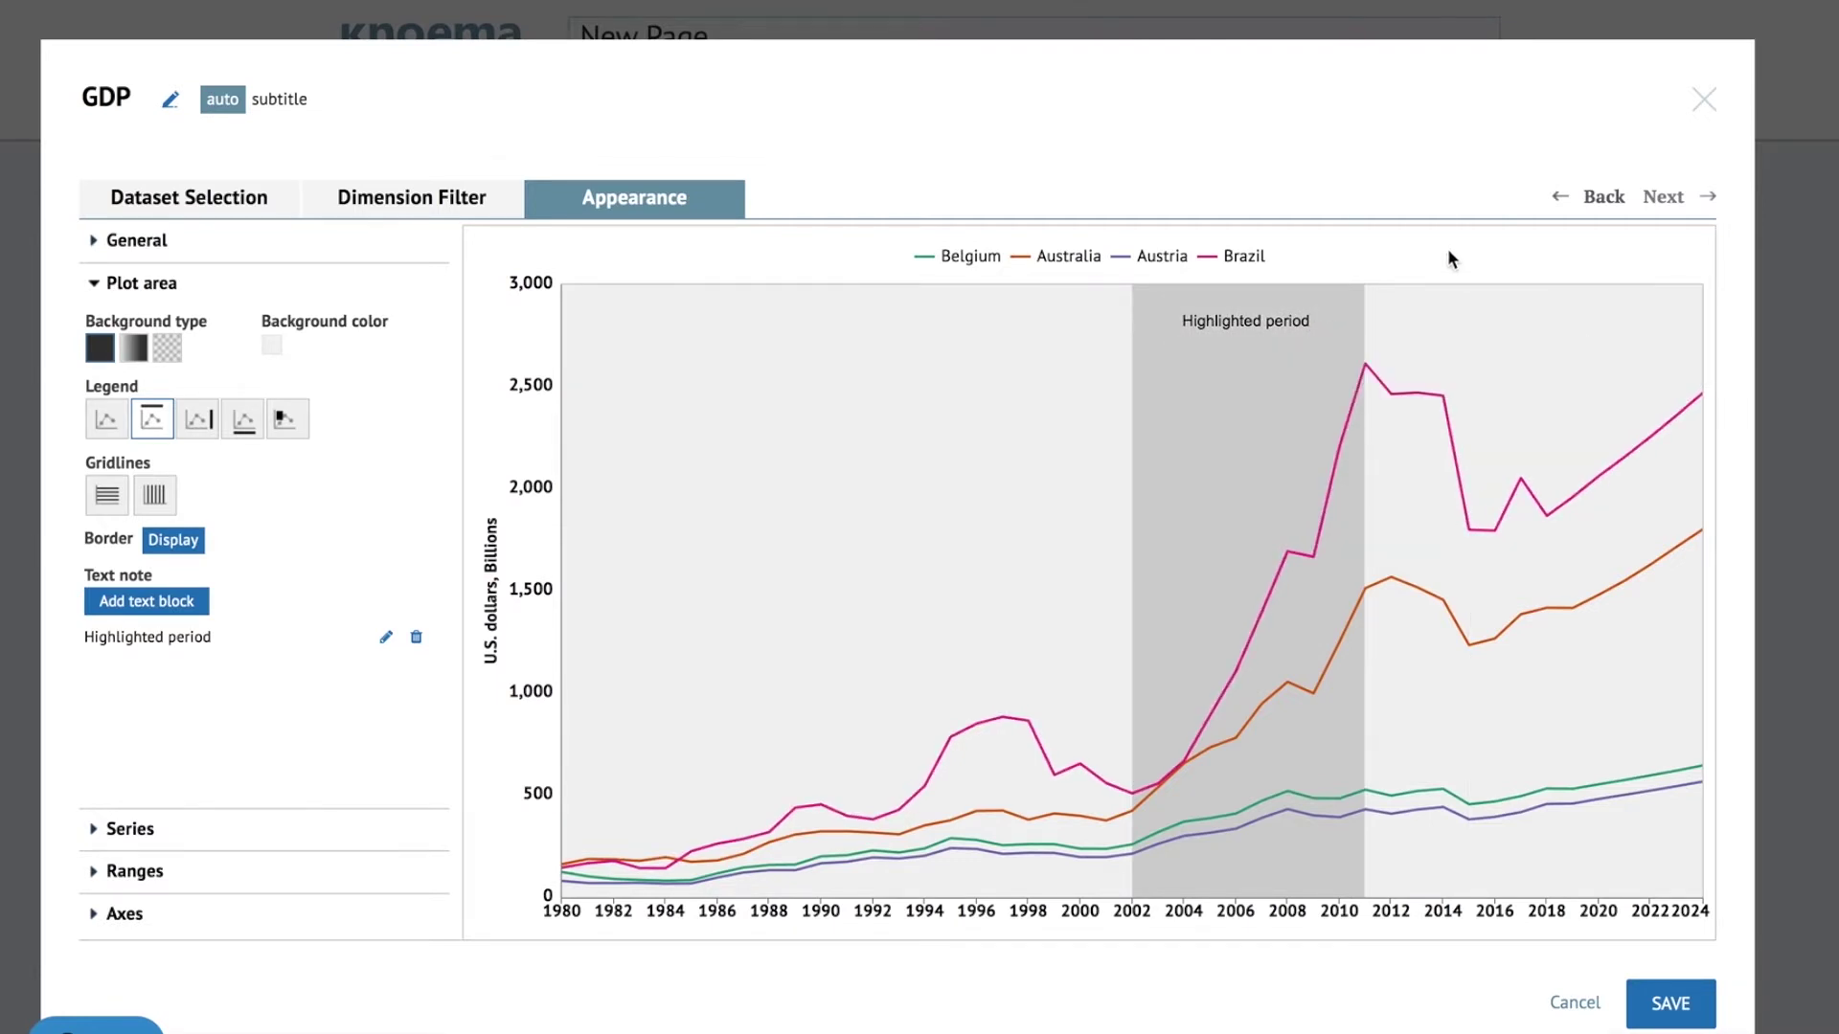
Step: Change the Austria series to an area chart with a diagonal-line pattern fill
left_click(168, 829)
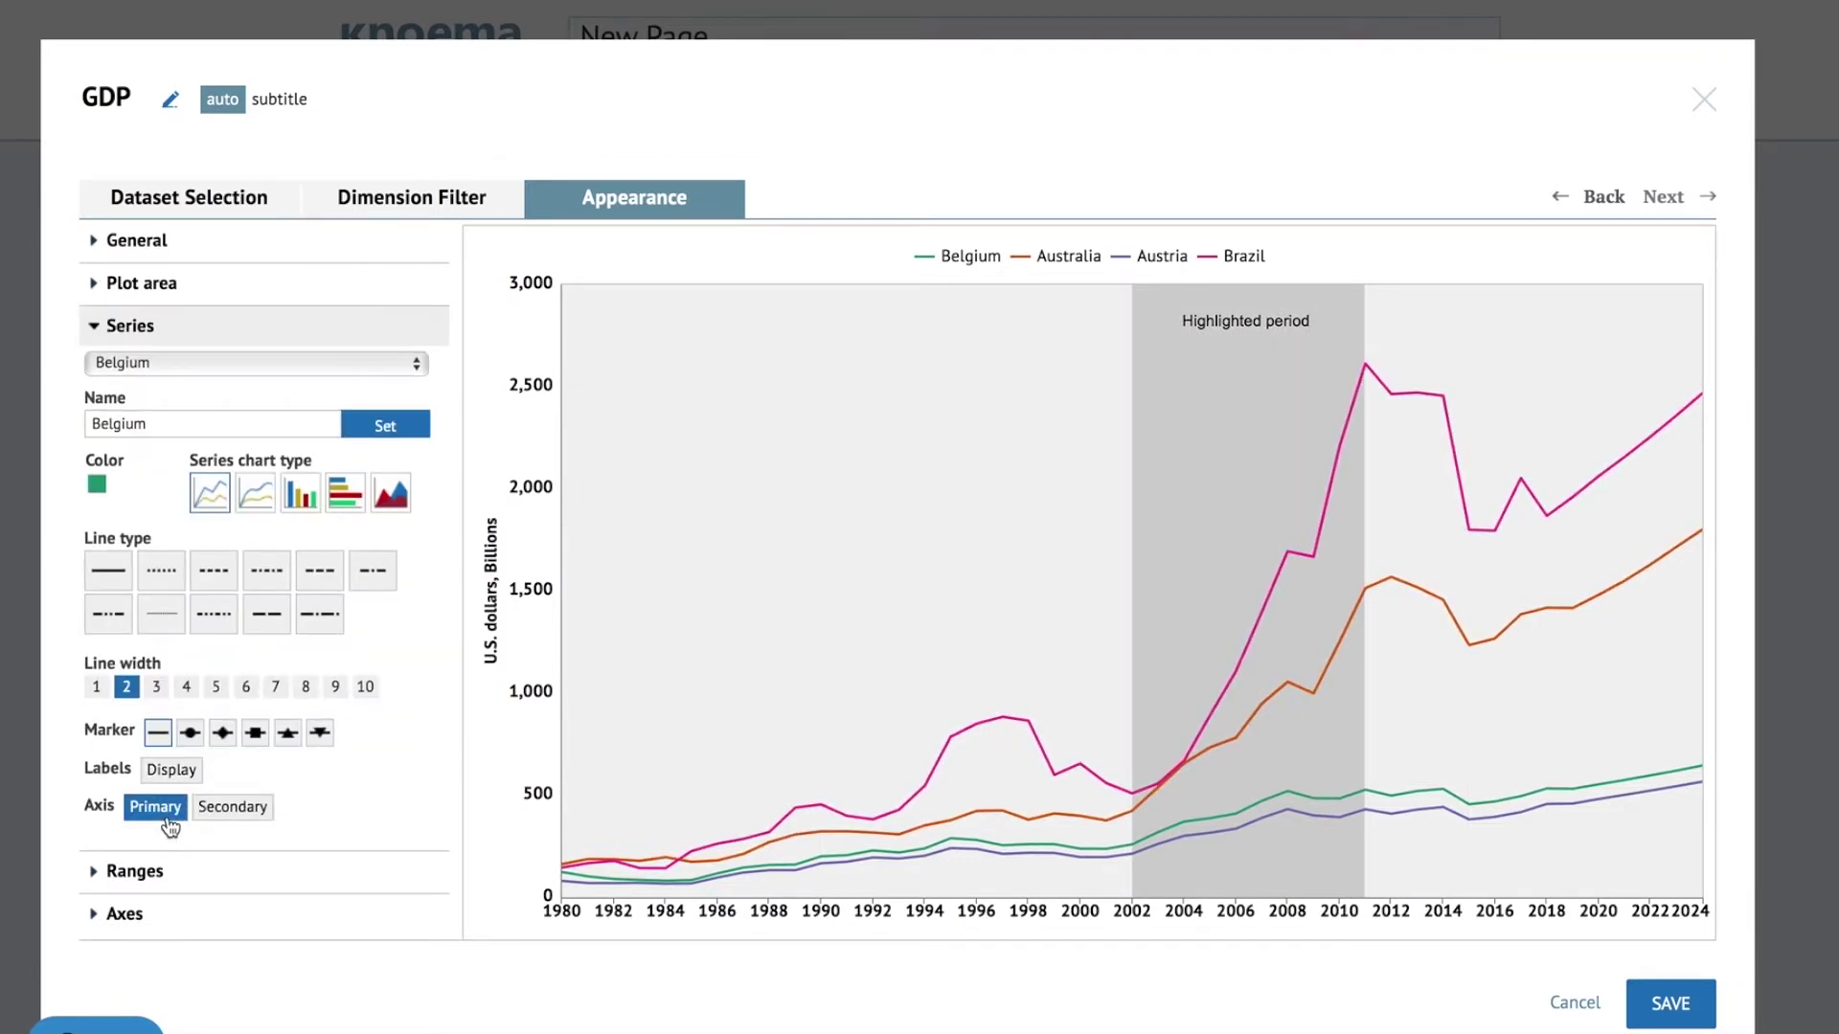
left_click(239, 363)
left_click(122, 410)
left_click(390, 492)
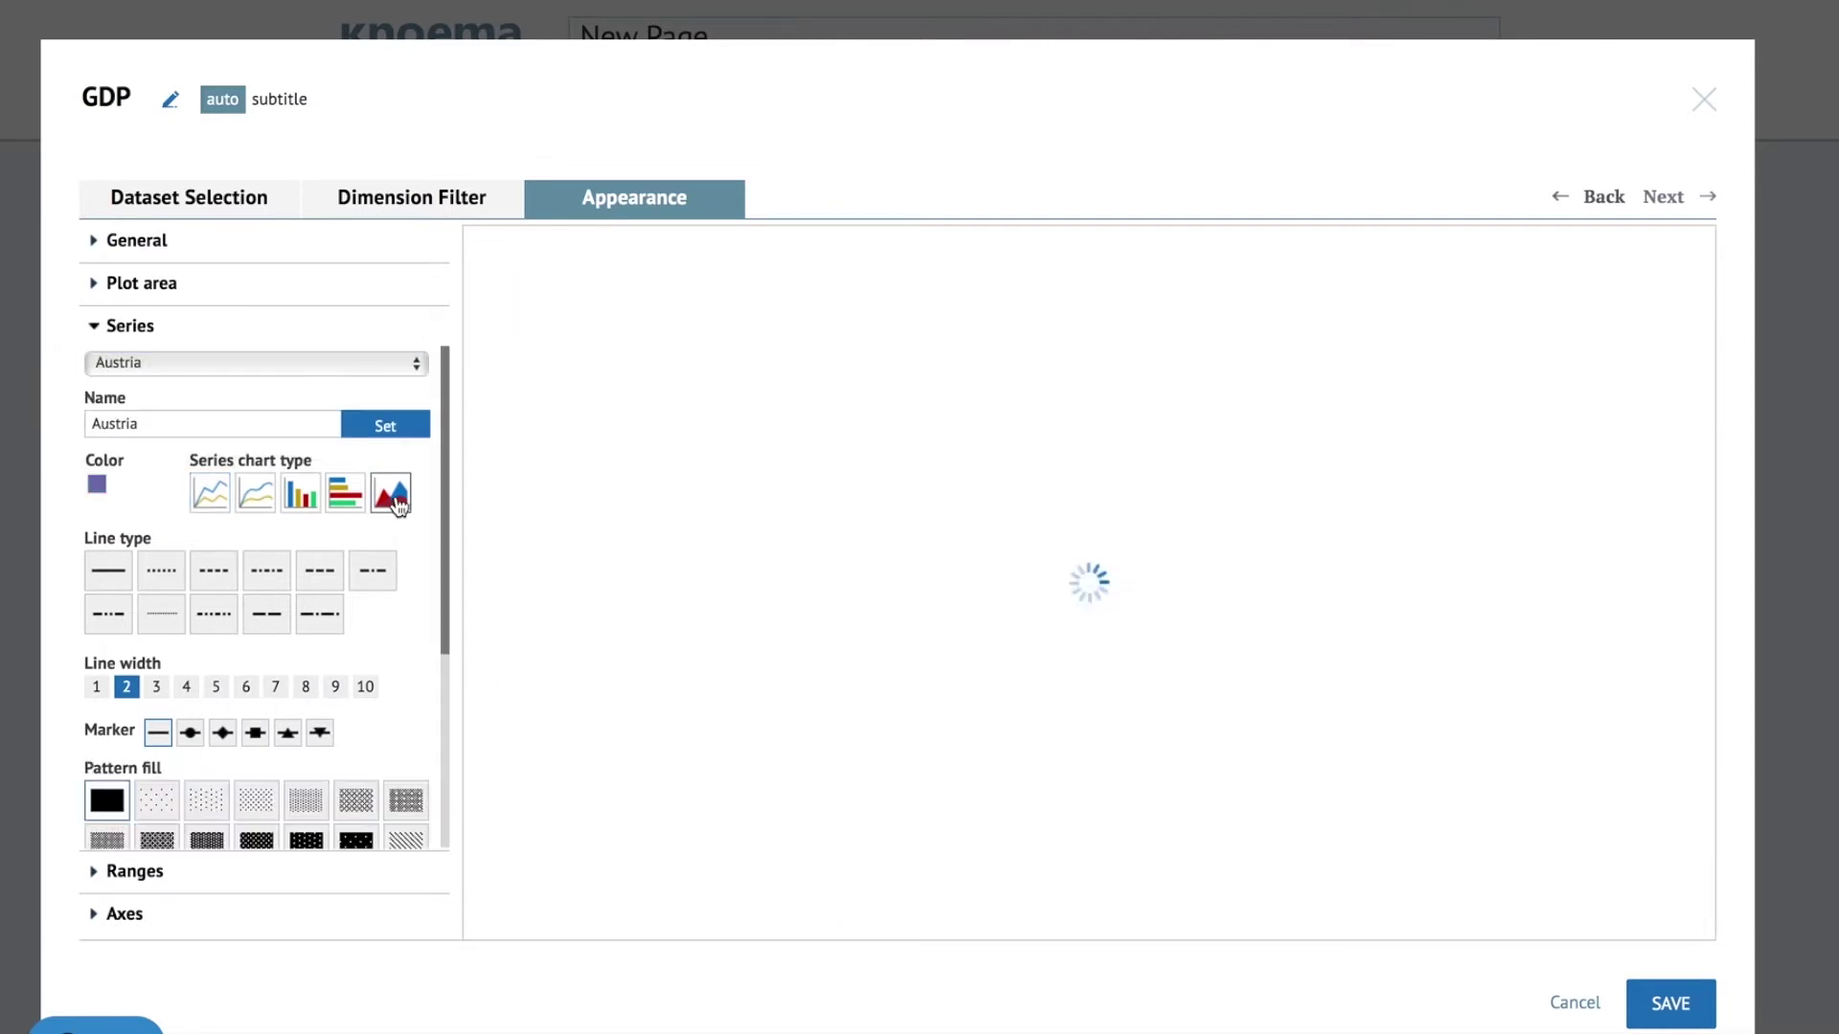
scroll(314, 580, "down", 3)
left_click(309, 574)
Step: Format the Brazil series in dark red with line width 5 and circle markers
left_click(342, 366)
left_click(97, 484)
left_click(139, 522)
left_click(216, 687)
left_click(190, 733)
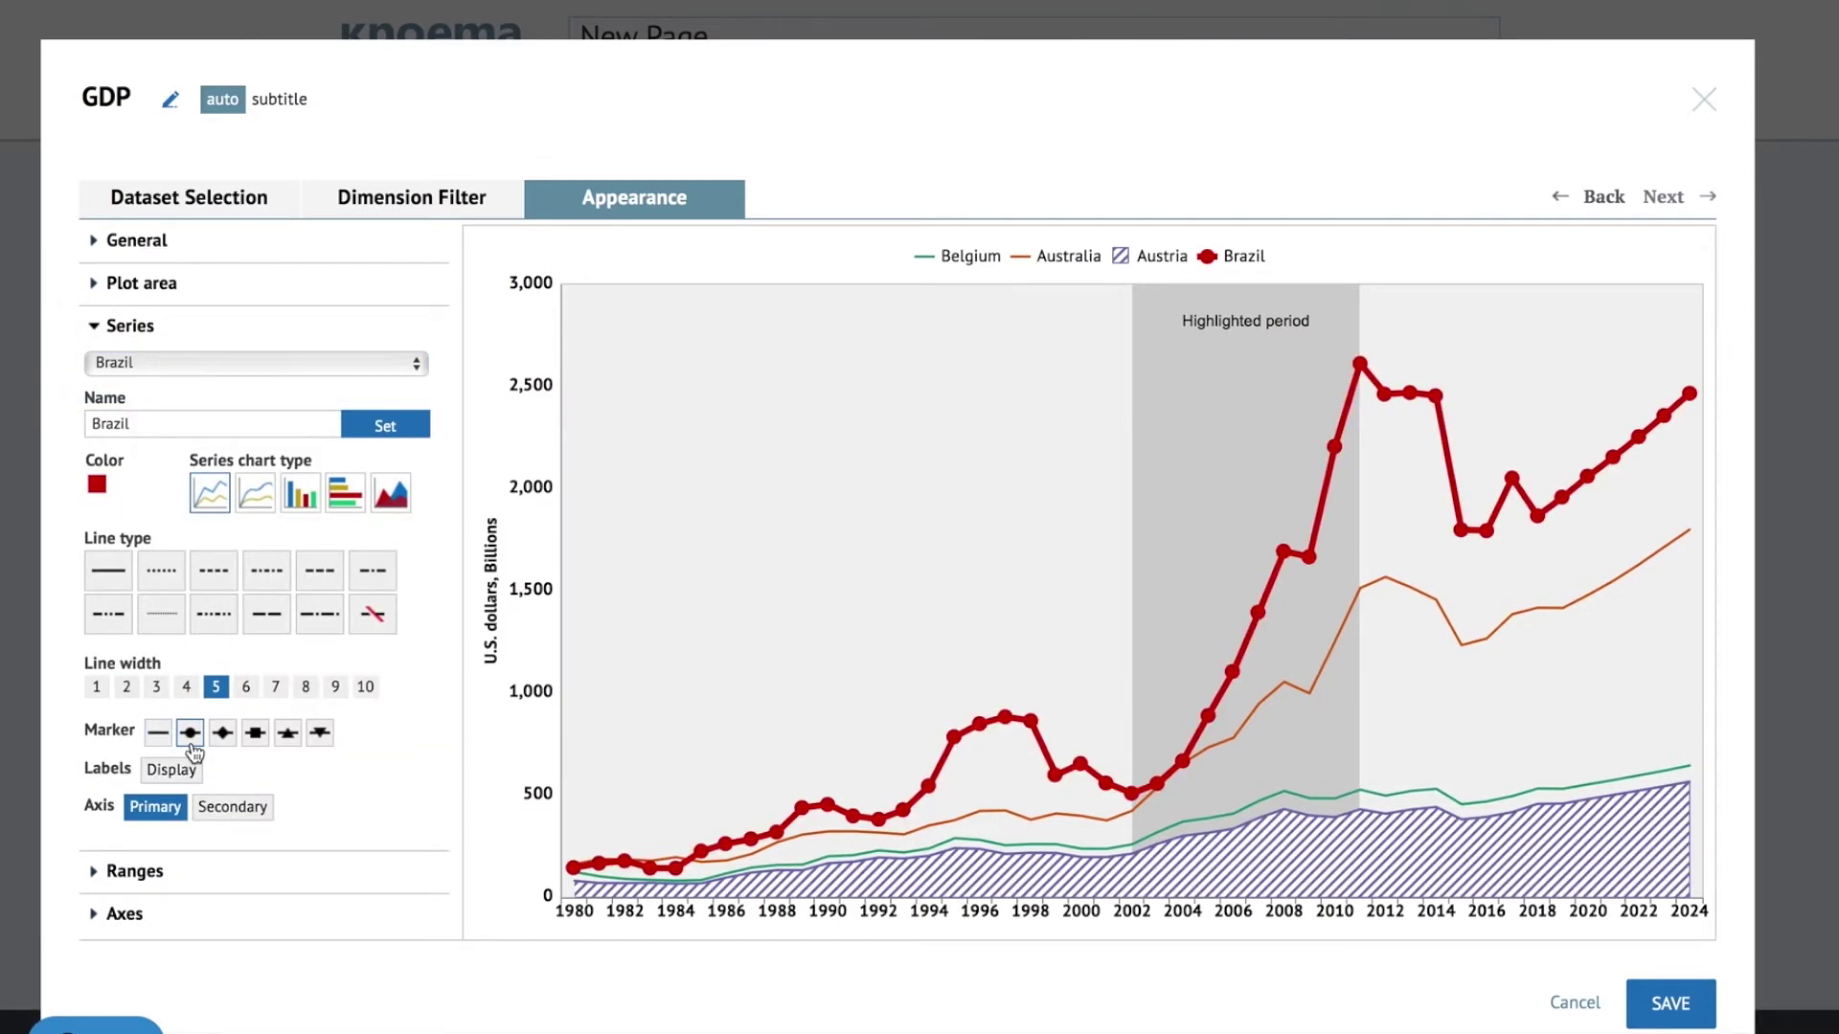
Step: Set a light blue range between the Belgium and Australia series
left_click(153, 871)
left_click(228, 523)
left_click(228, 500)
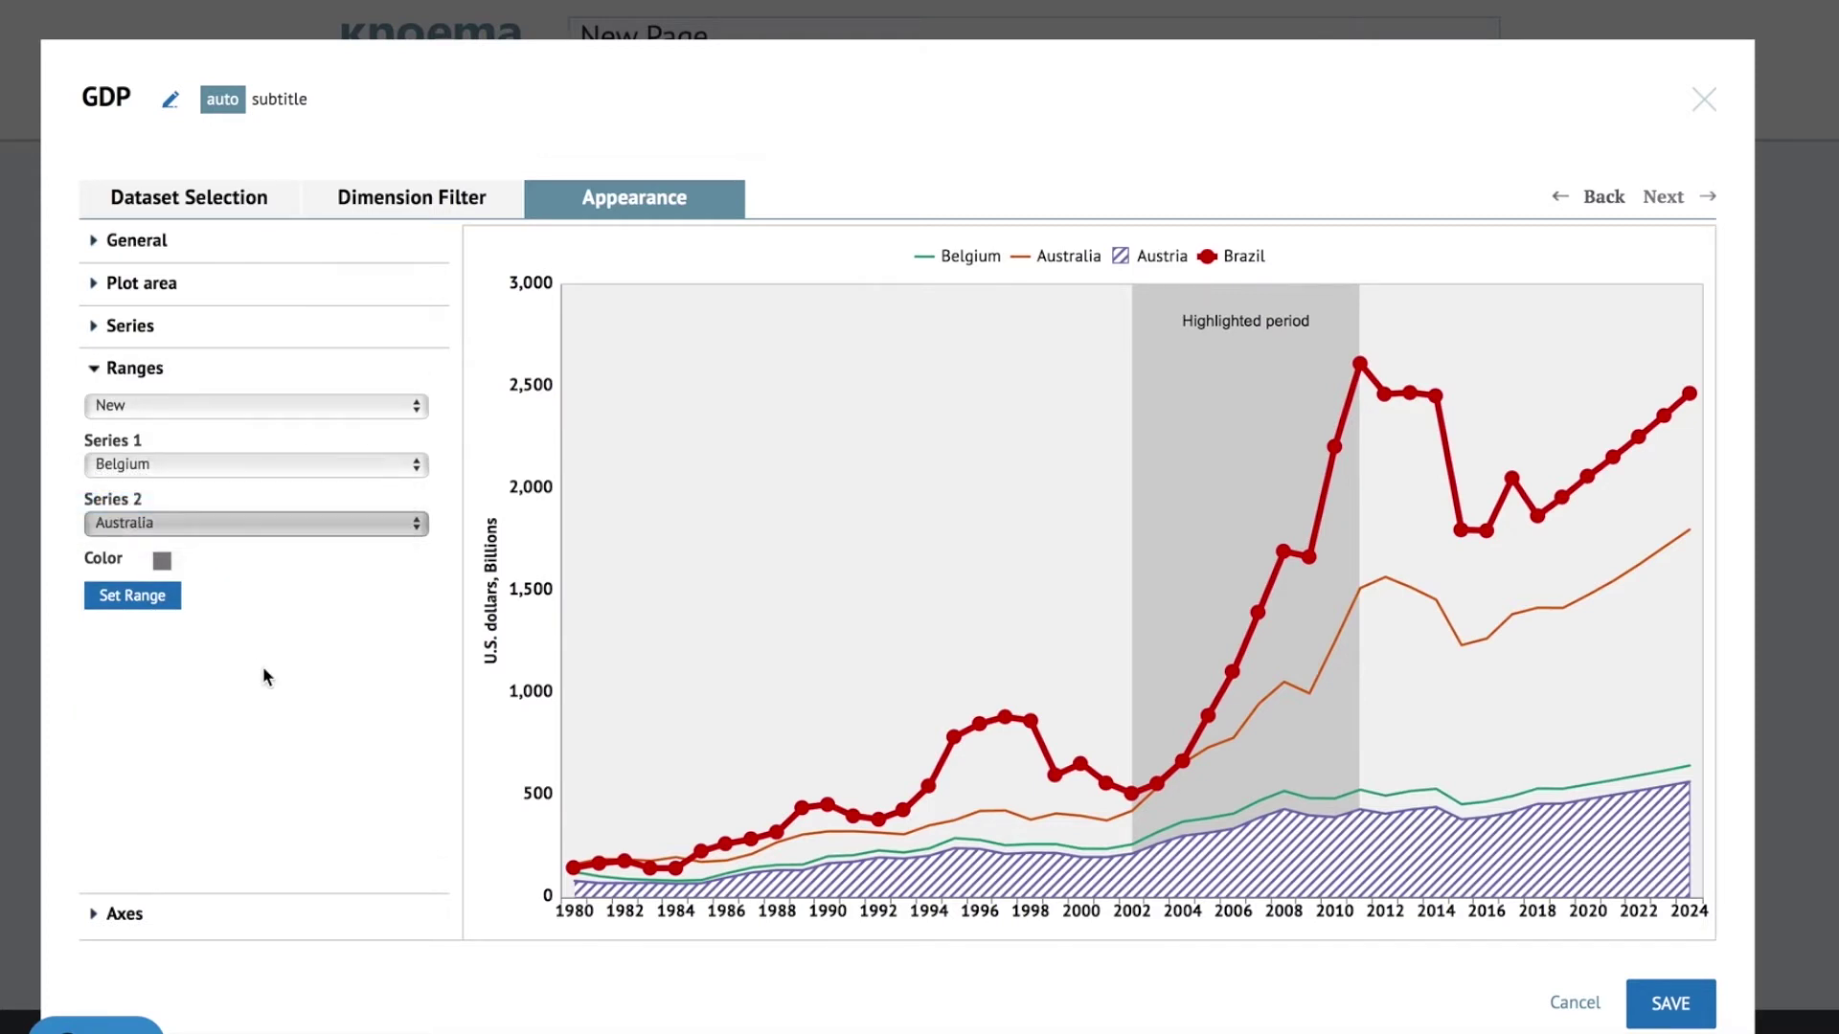
left_click(161, 560)
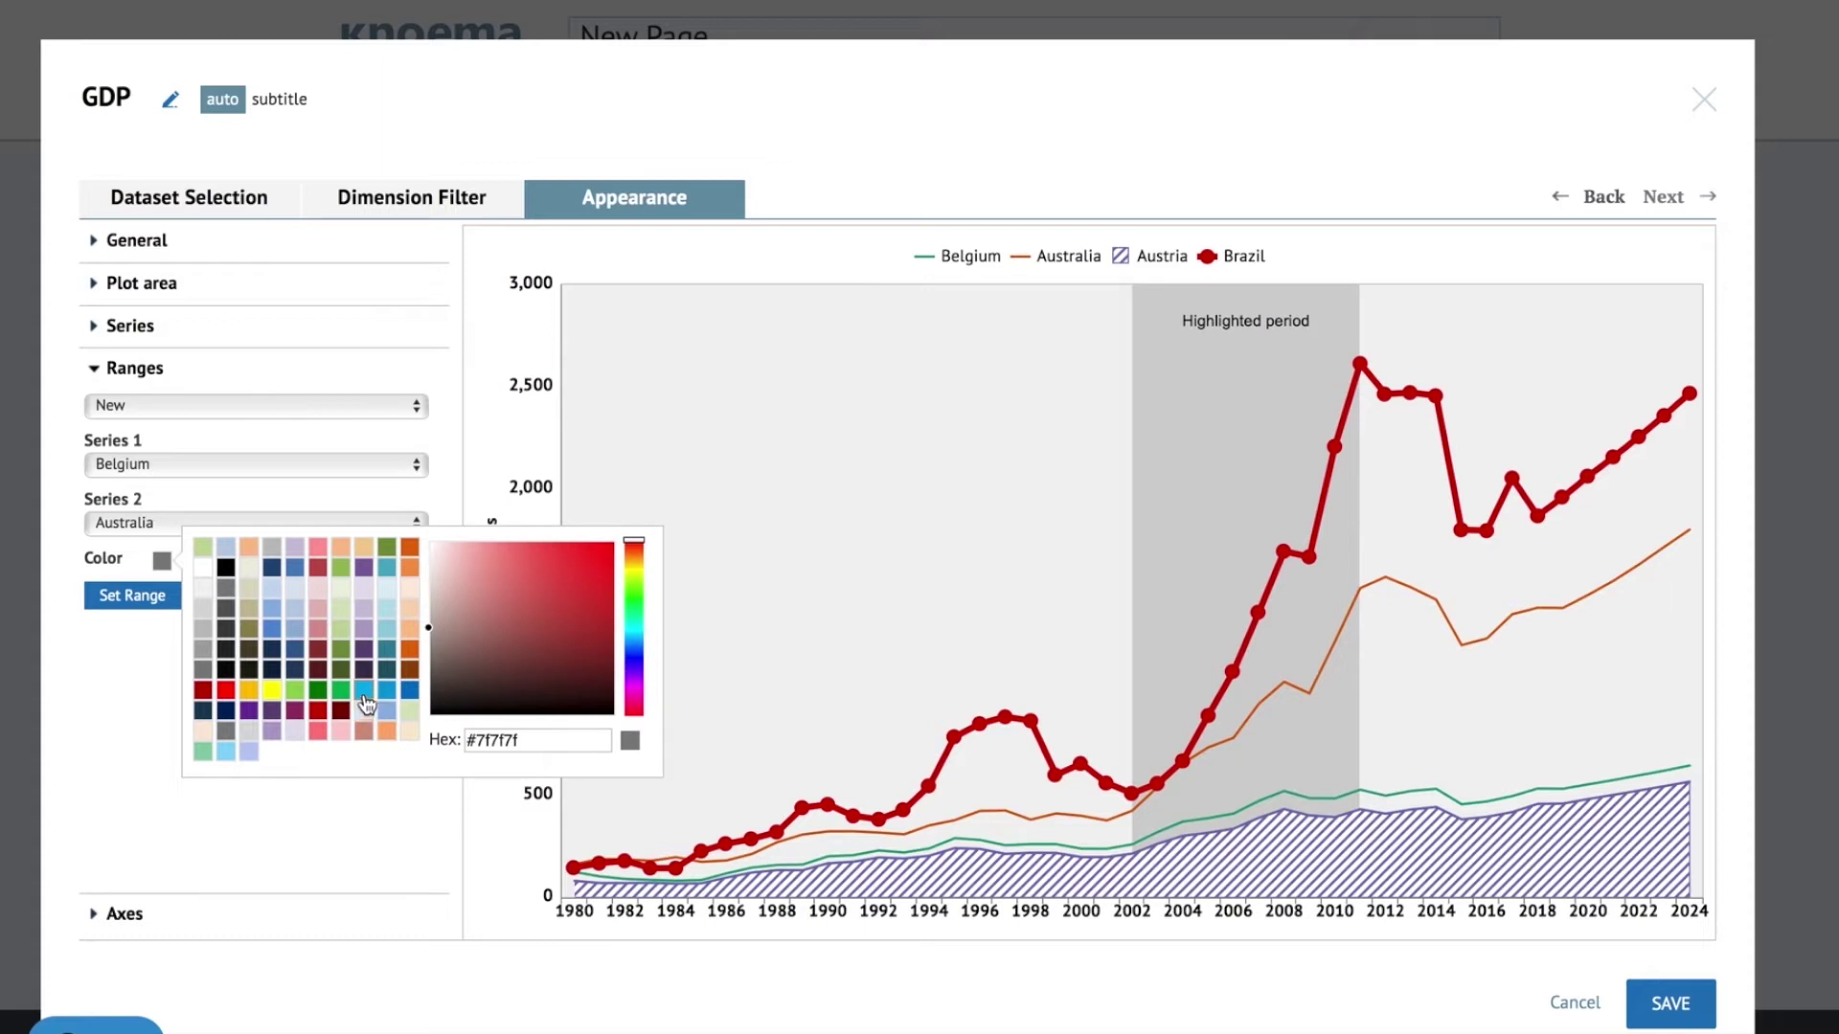
left_click(364, 690)
left_click(153, 720)
left_click(132, 596)
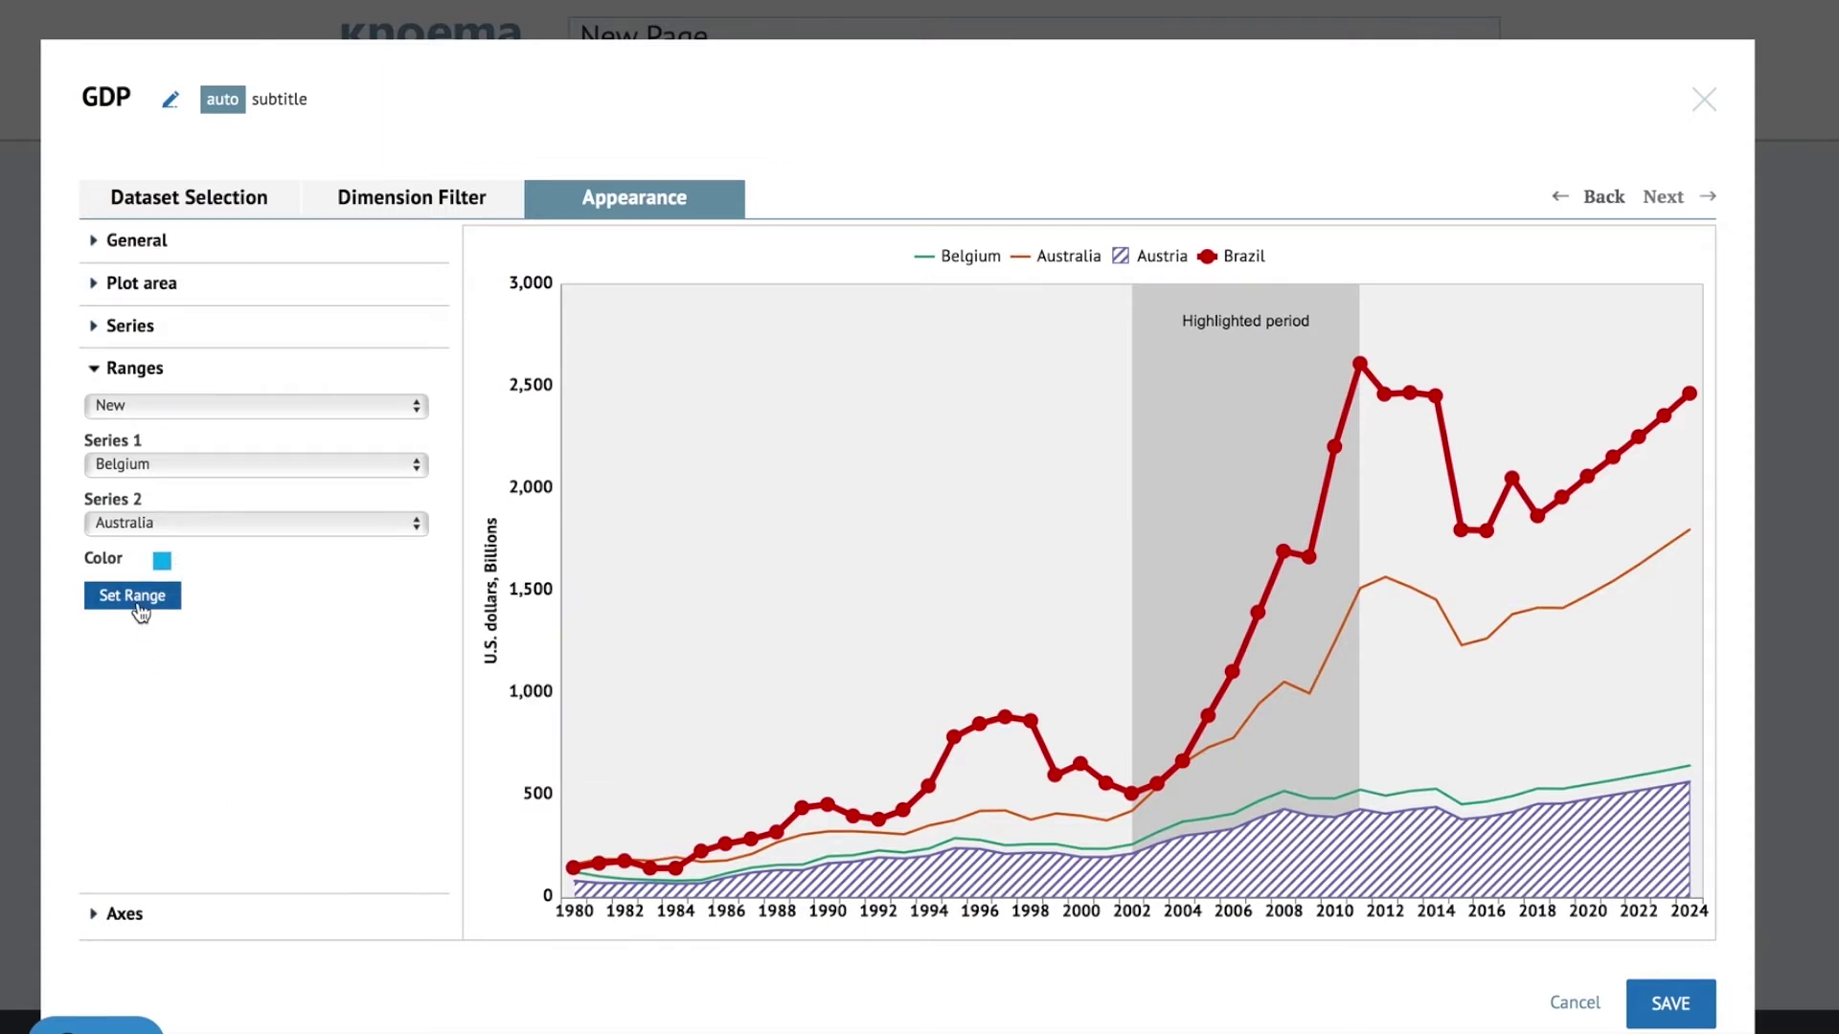
Step: Title the primary axis "bln USD" and toggle the axes display off and back on
left_click(135, 917)
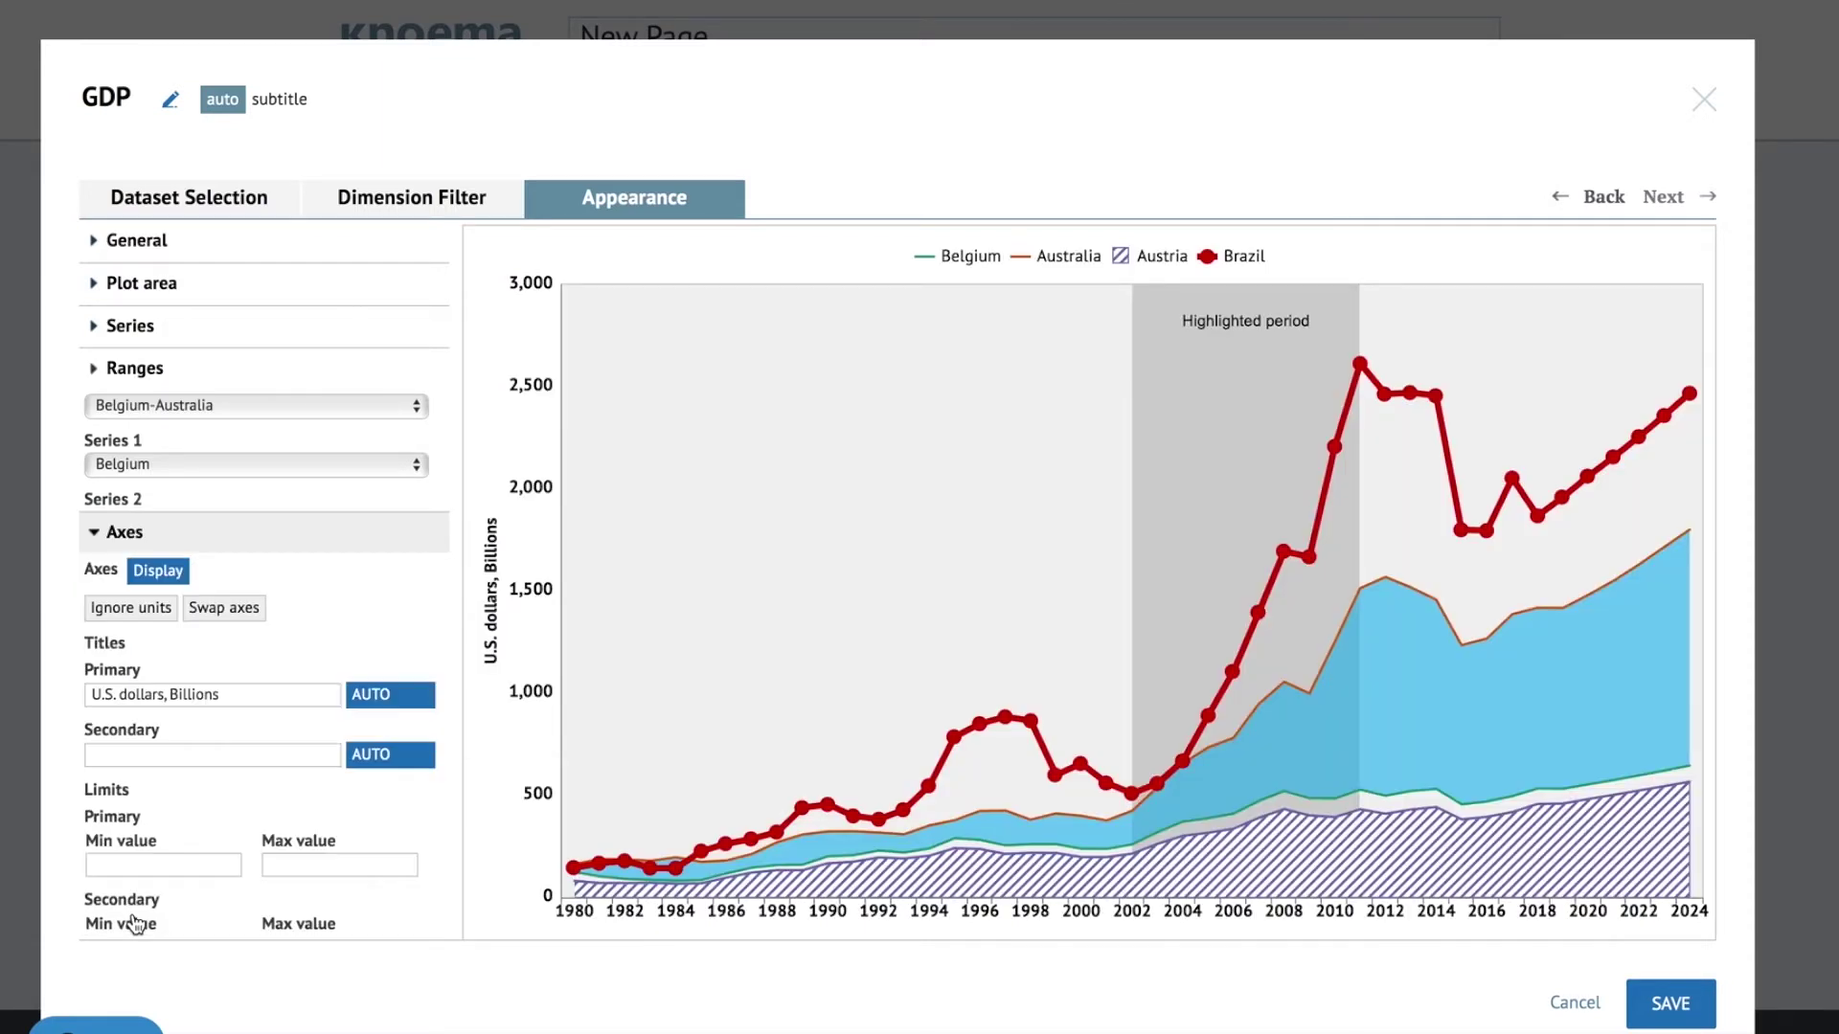
triple_click(239, 571)
type("bln USD")
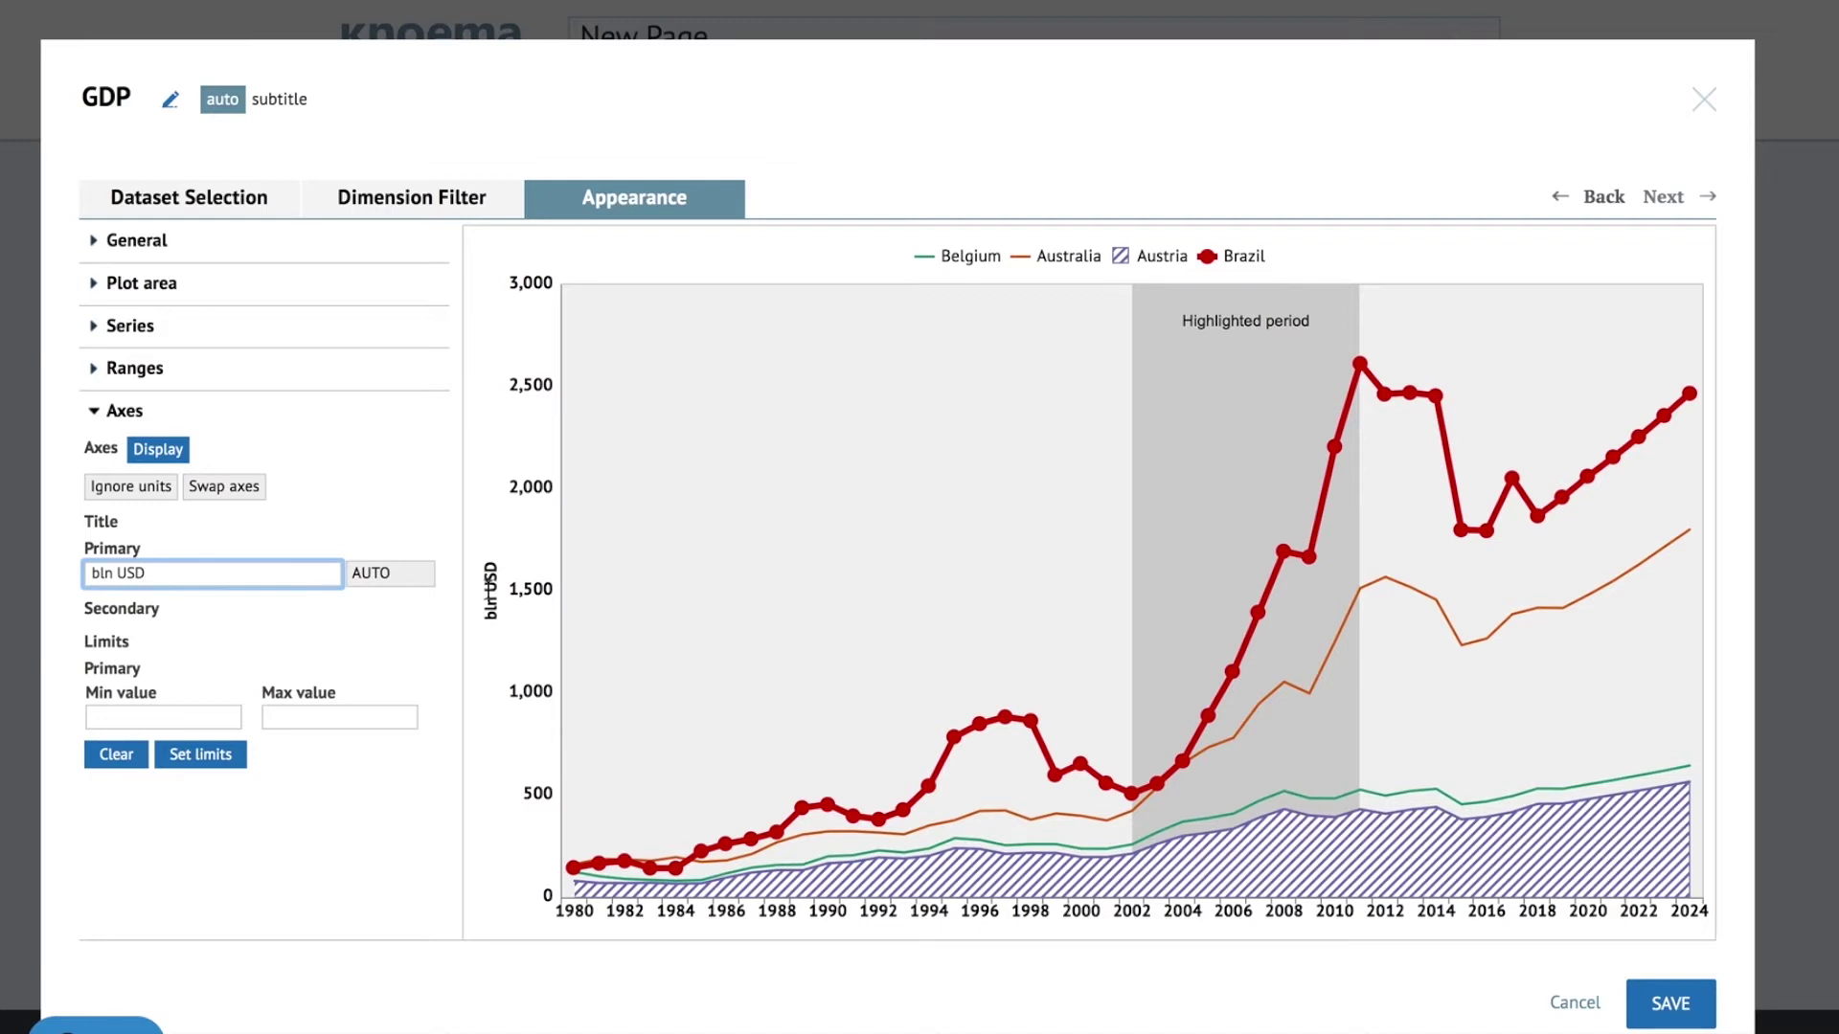
left_click(153, 450)
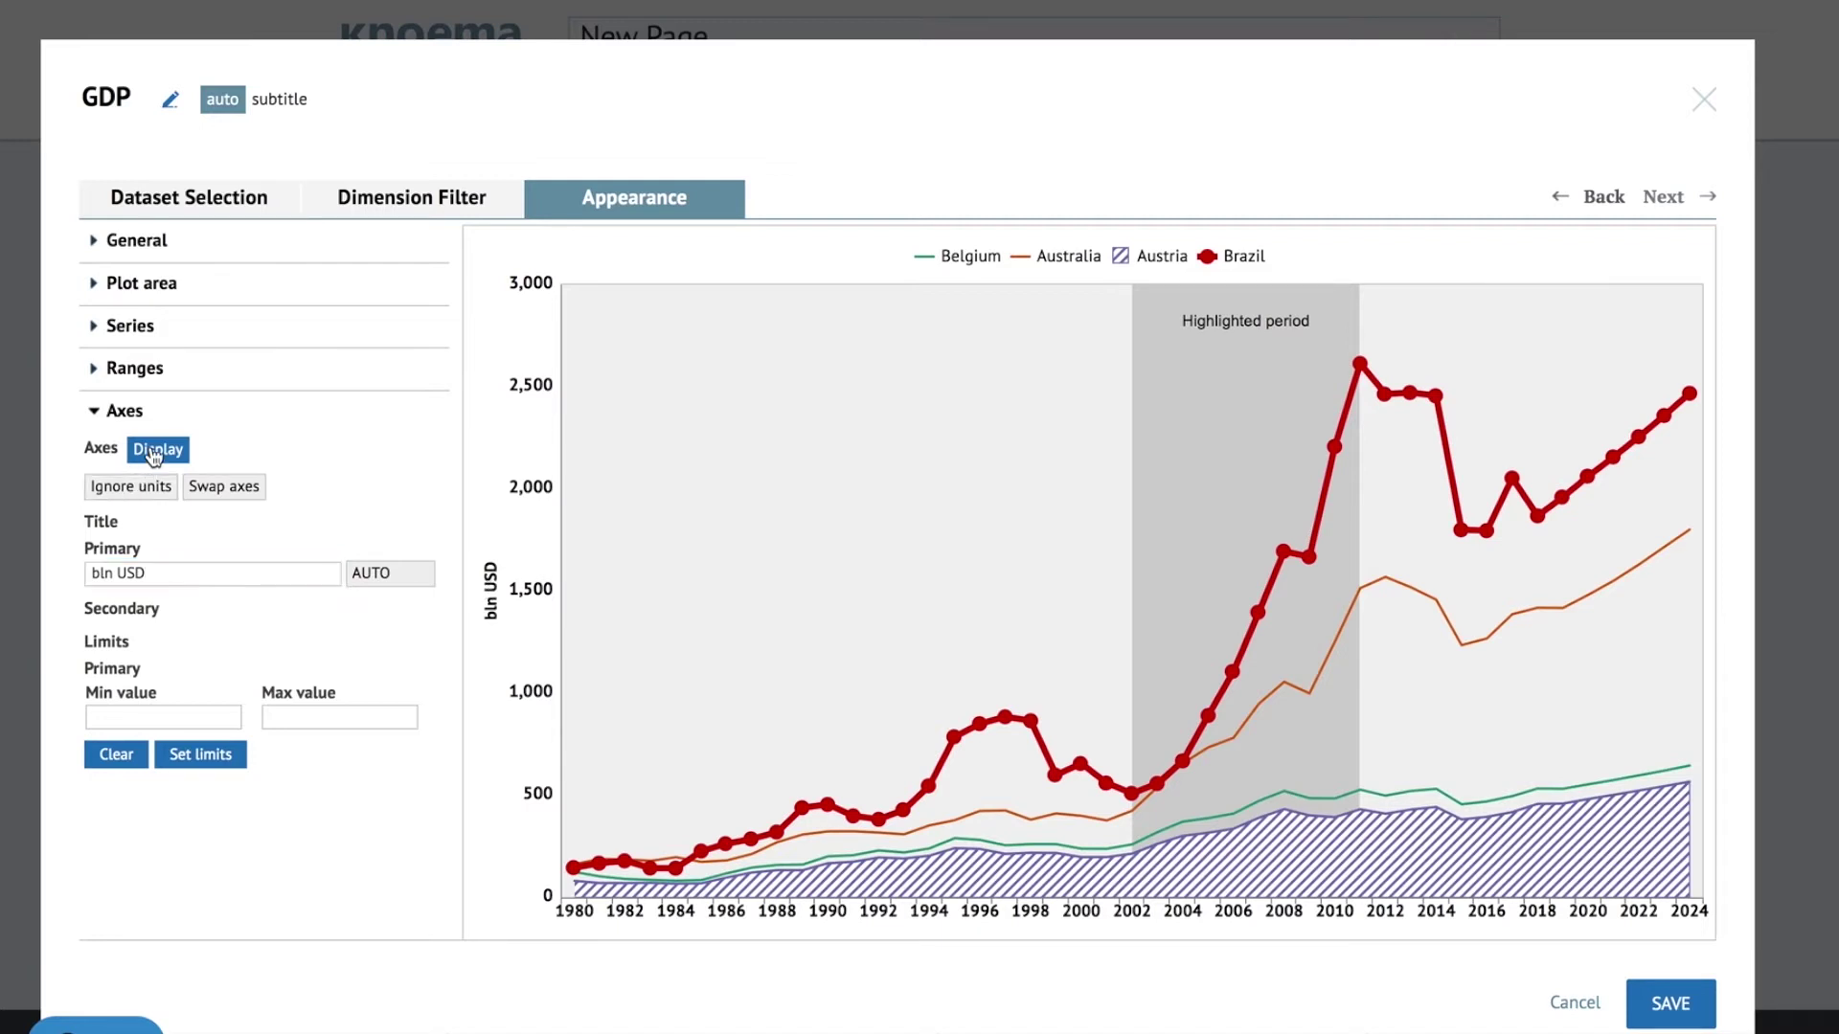
left_click(153, 450)
Step: Make the axes ignore units and try swapping the axes before restoring their orientation
left_click(132, 486)
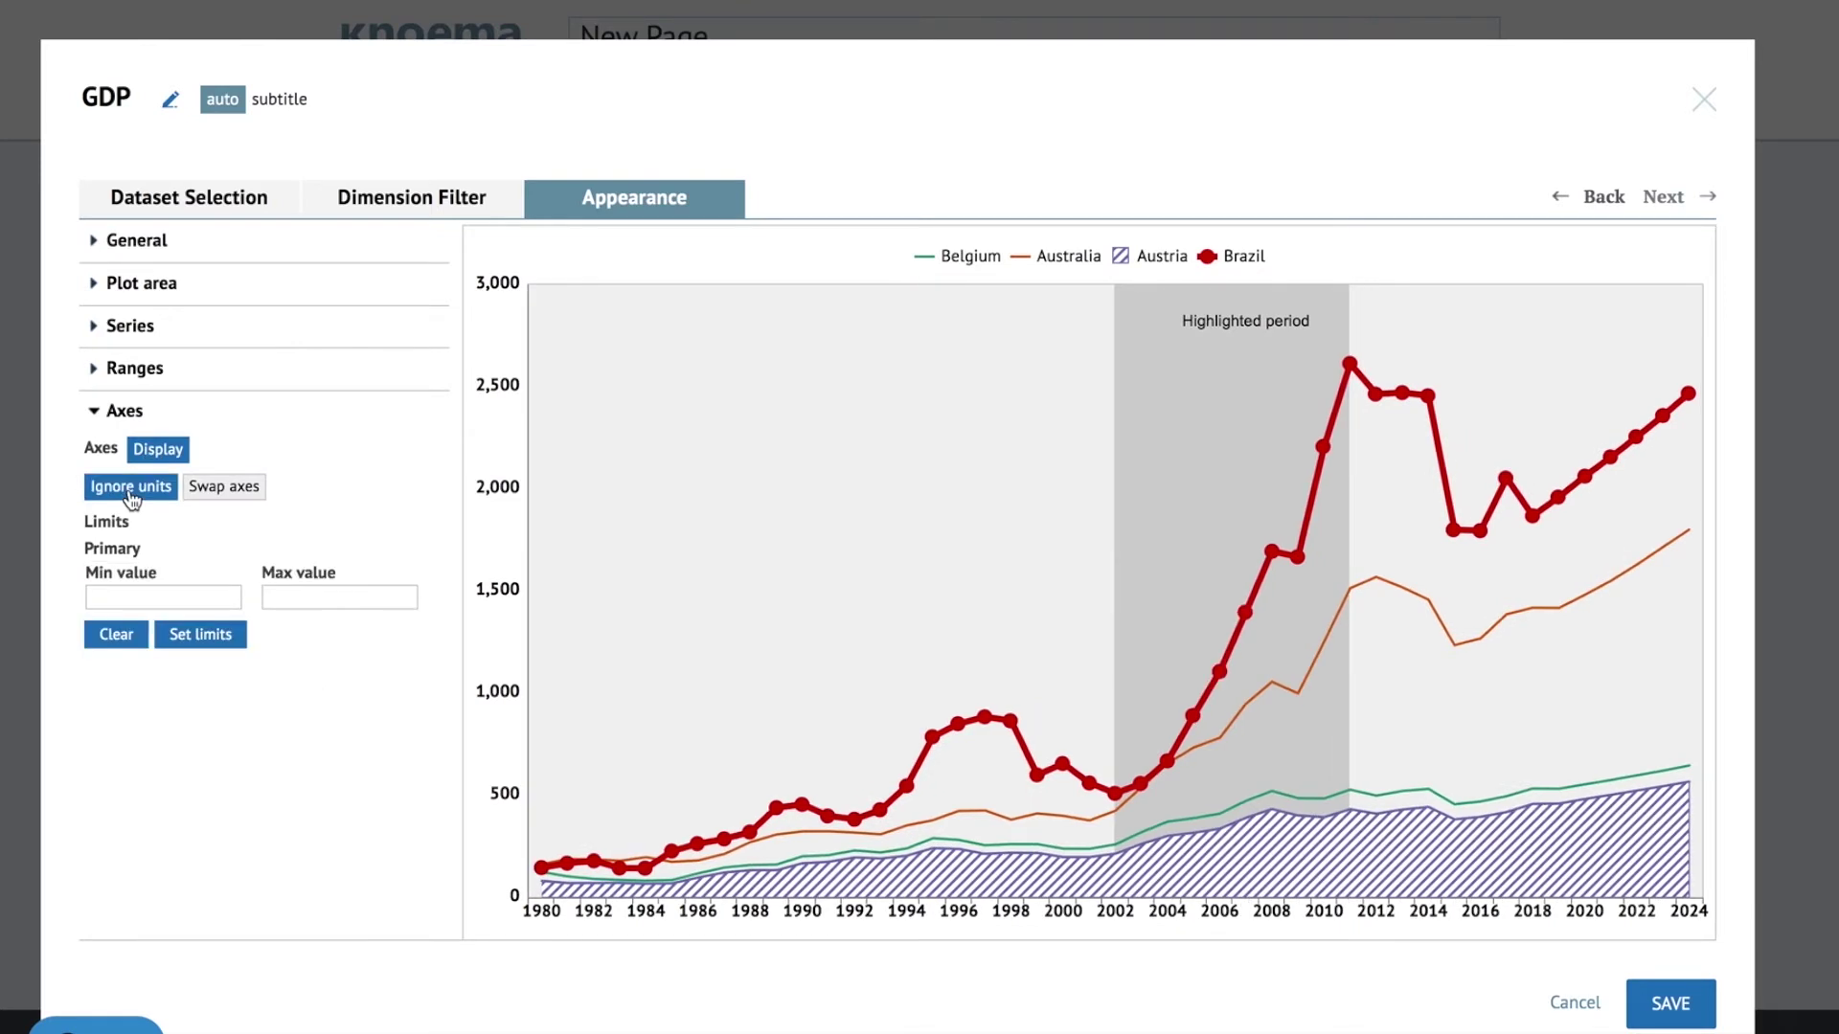
left_click(205, 491)
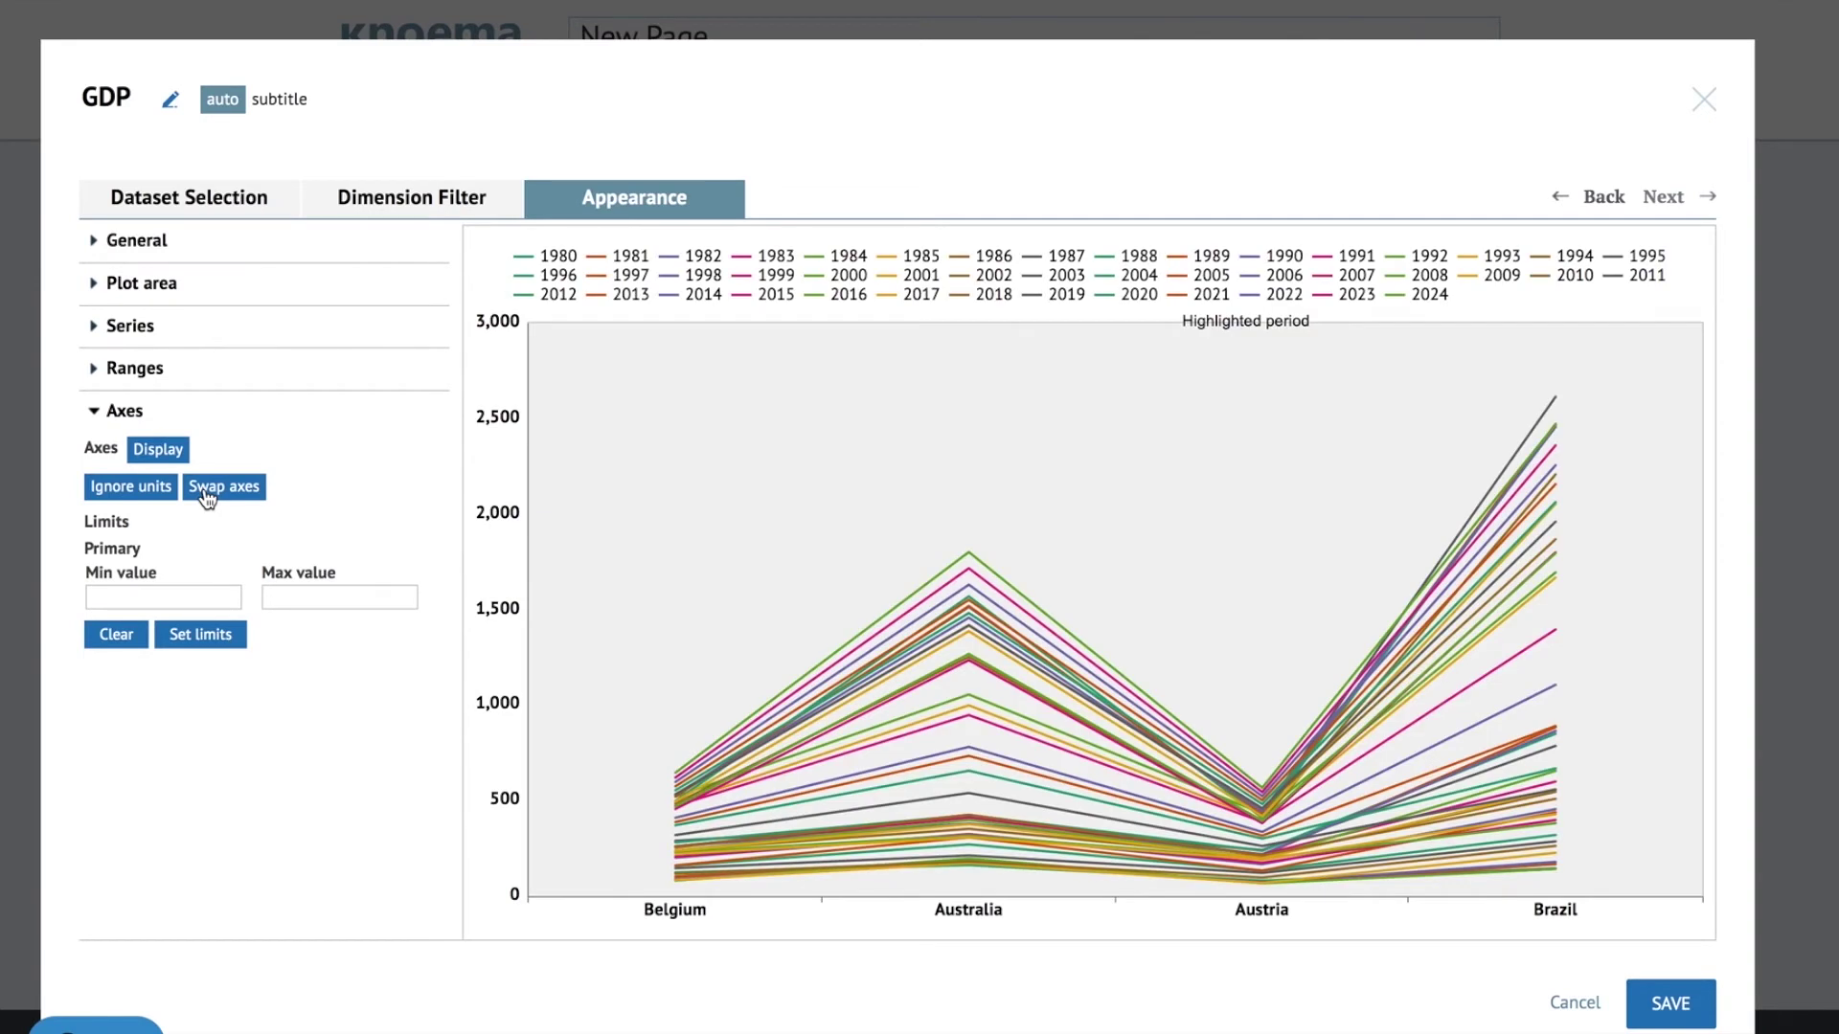
left_click(205, 489)
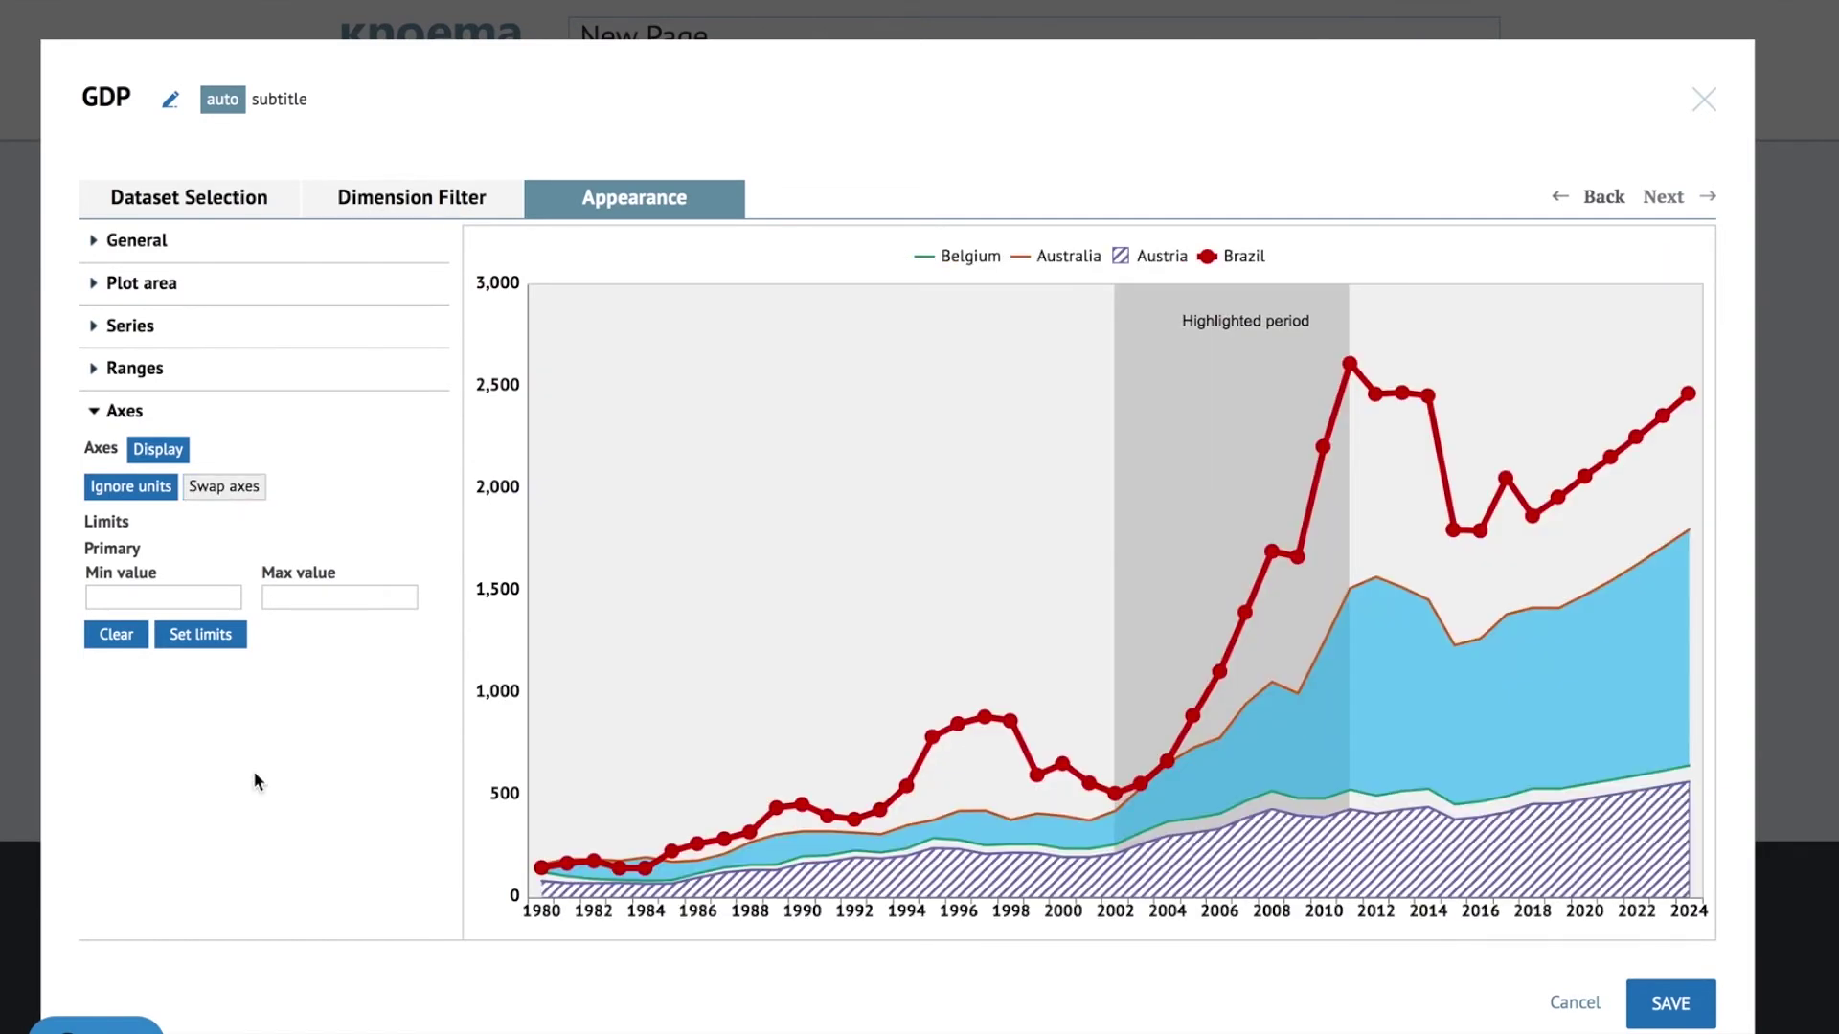
Step: Limit the primary axis to a maximum value of 3000
left_click(281, 594)
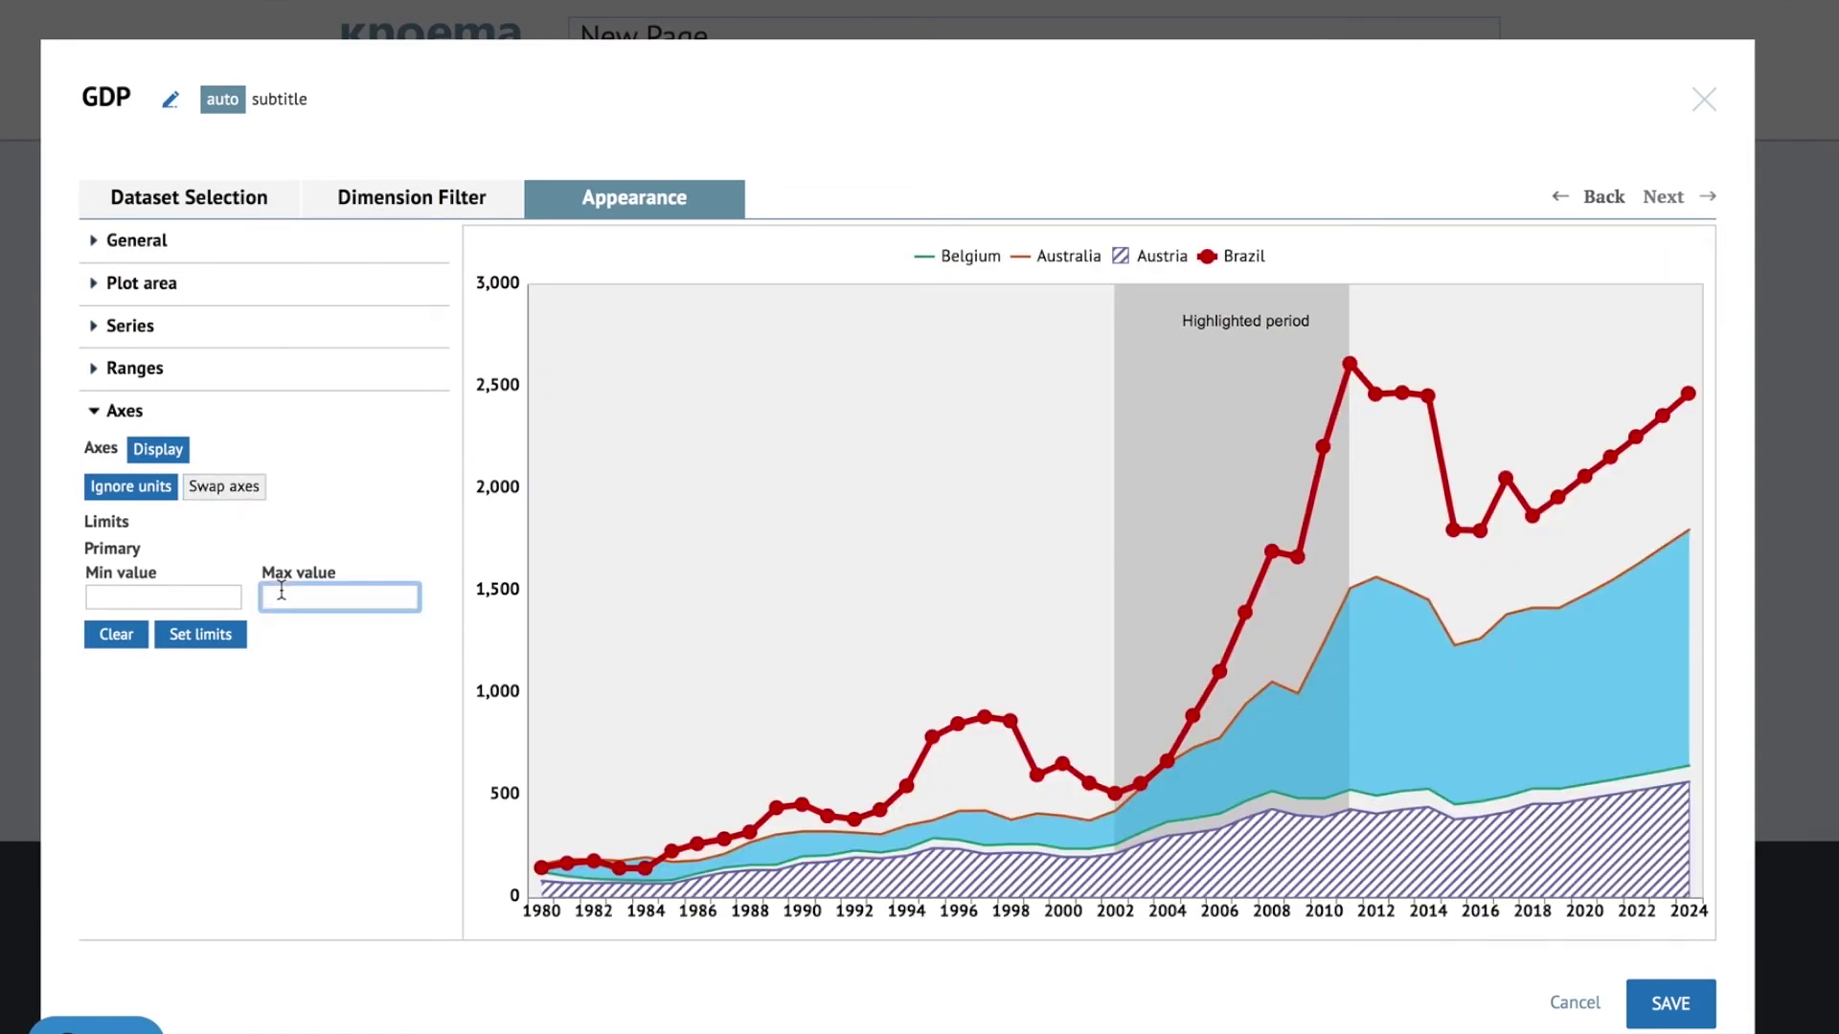
type("300")
left_click(198, 637)
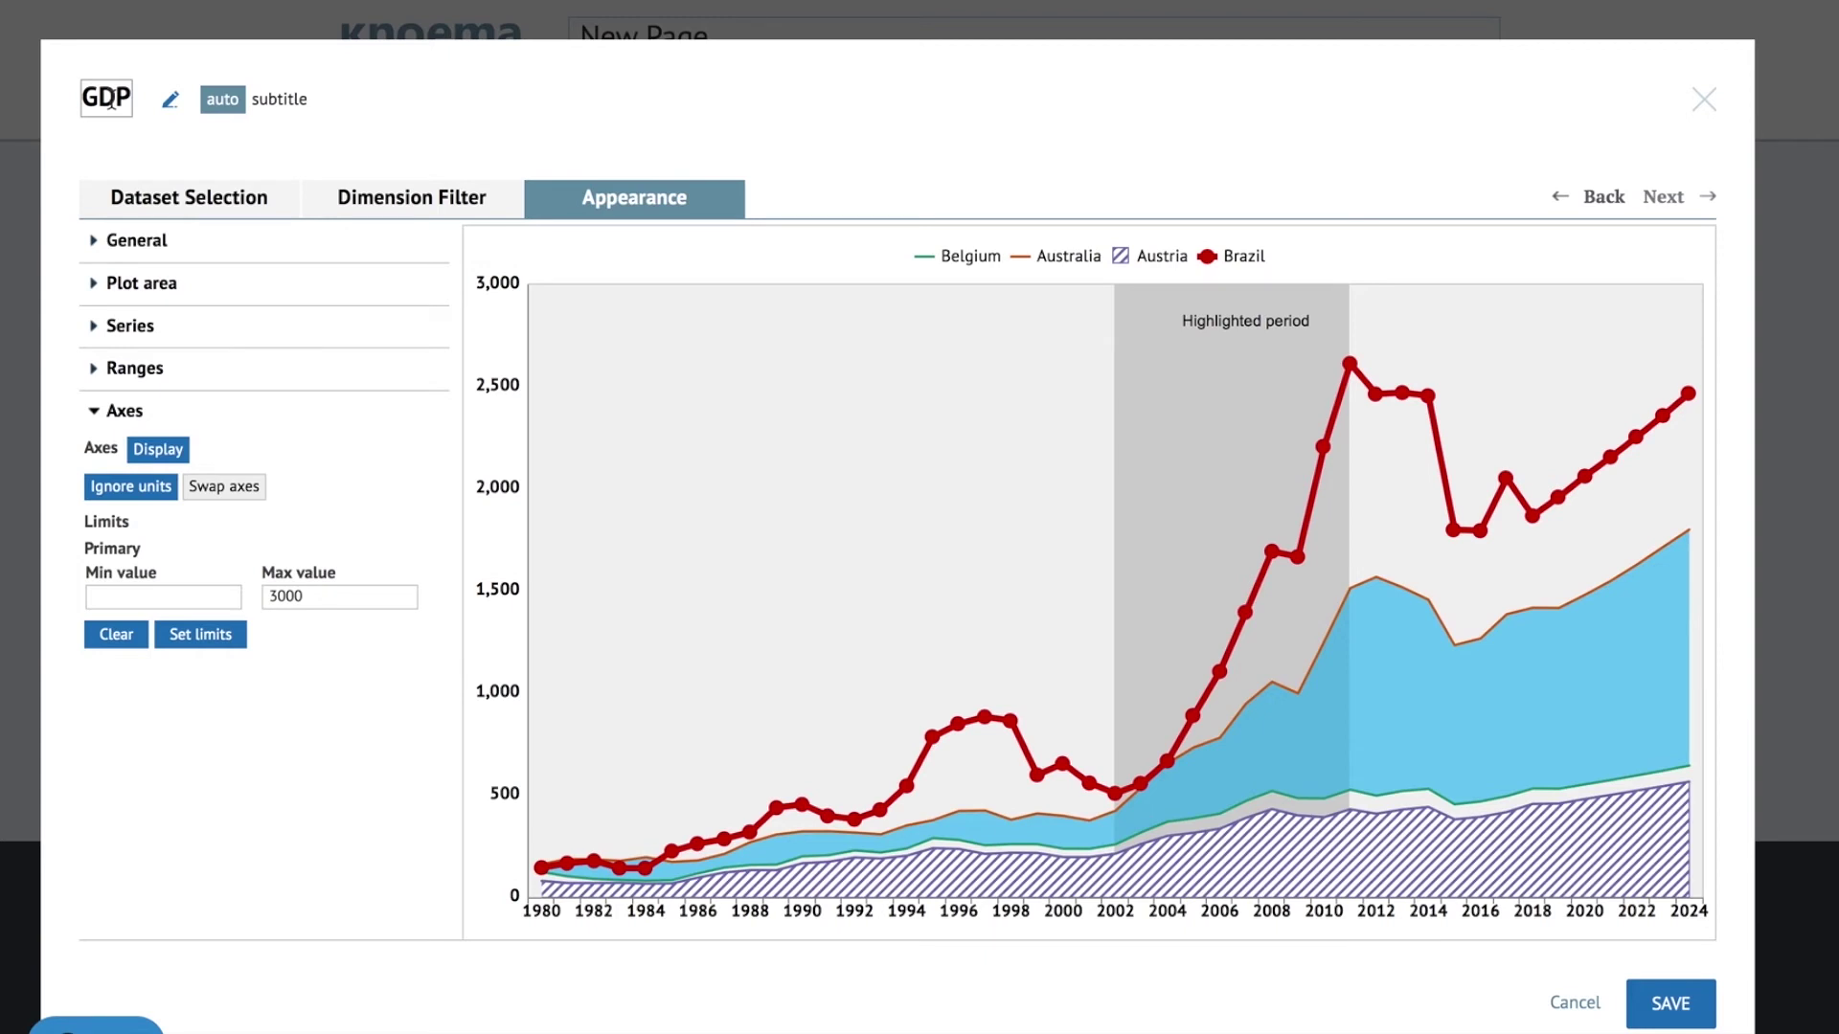
Step: Retitle the chart "Gross Domestic Product" with its automatic subtitle shown, and save the chart to the page
left_click(111, 99)
type("Gross Domestic Produc")
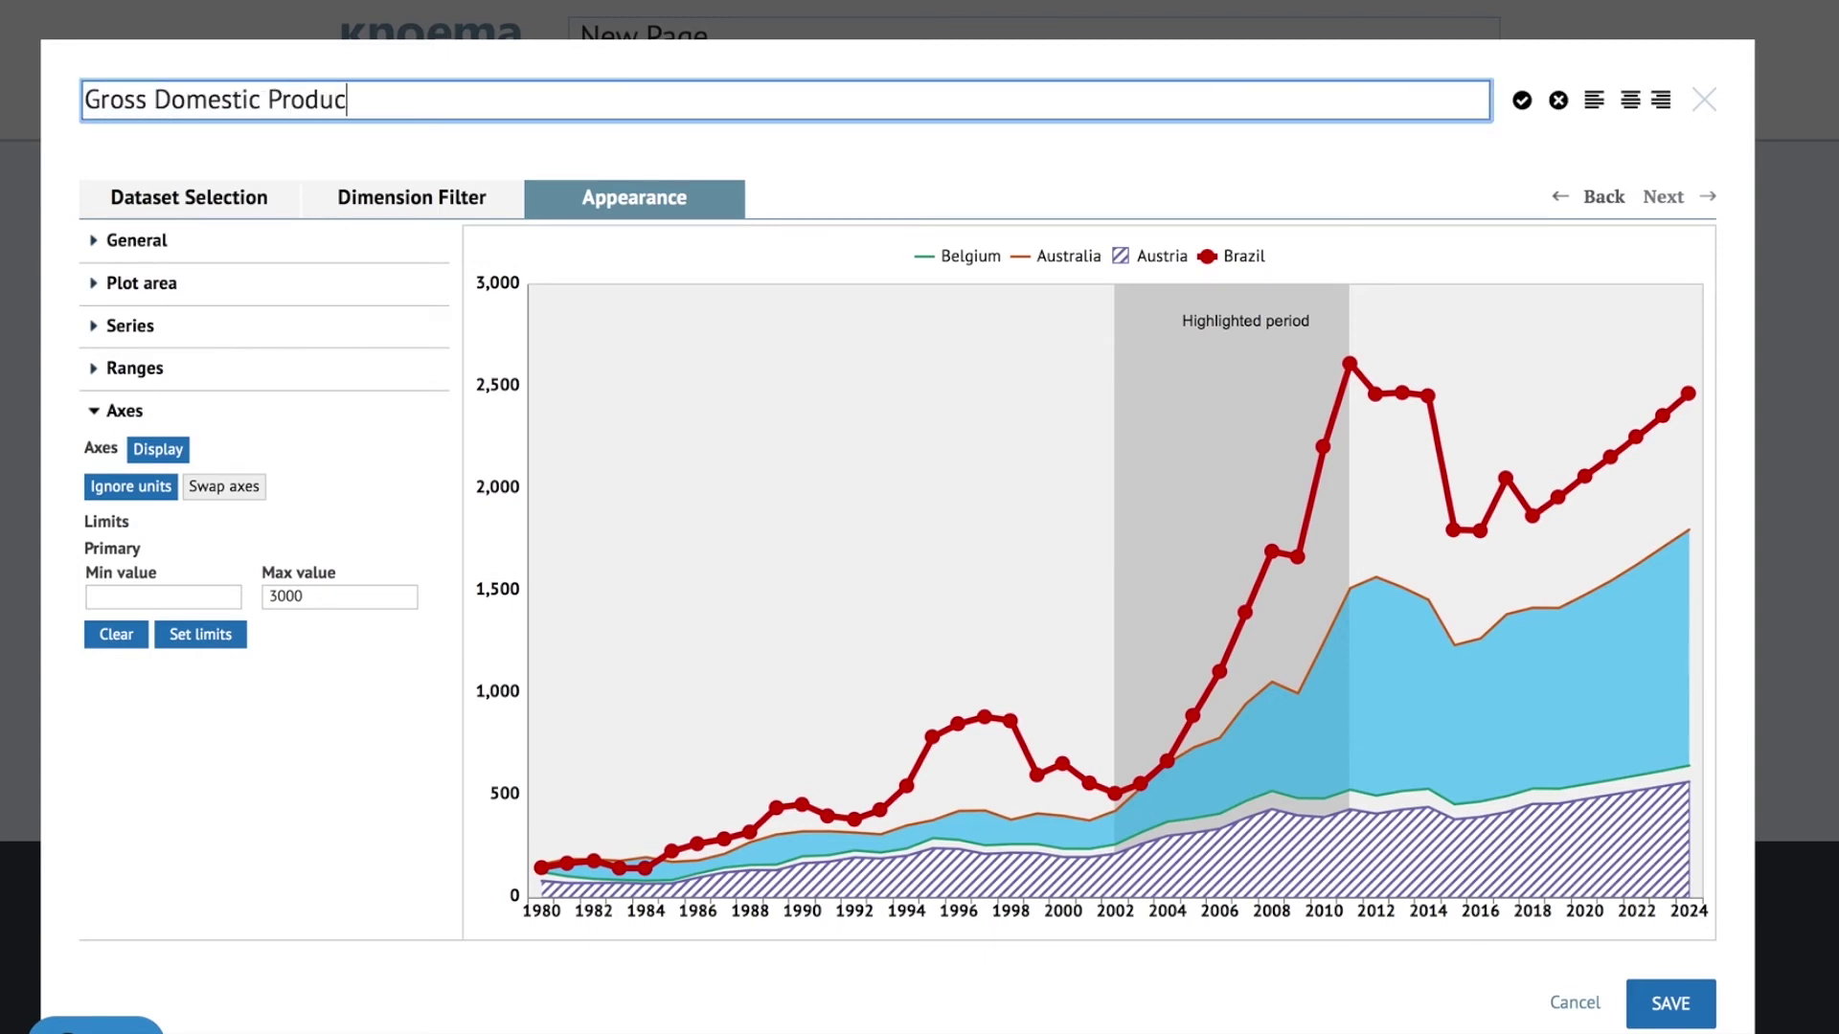
type("t")
key("Return")
left_click(505, 100)
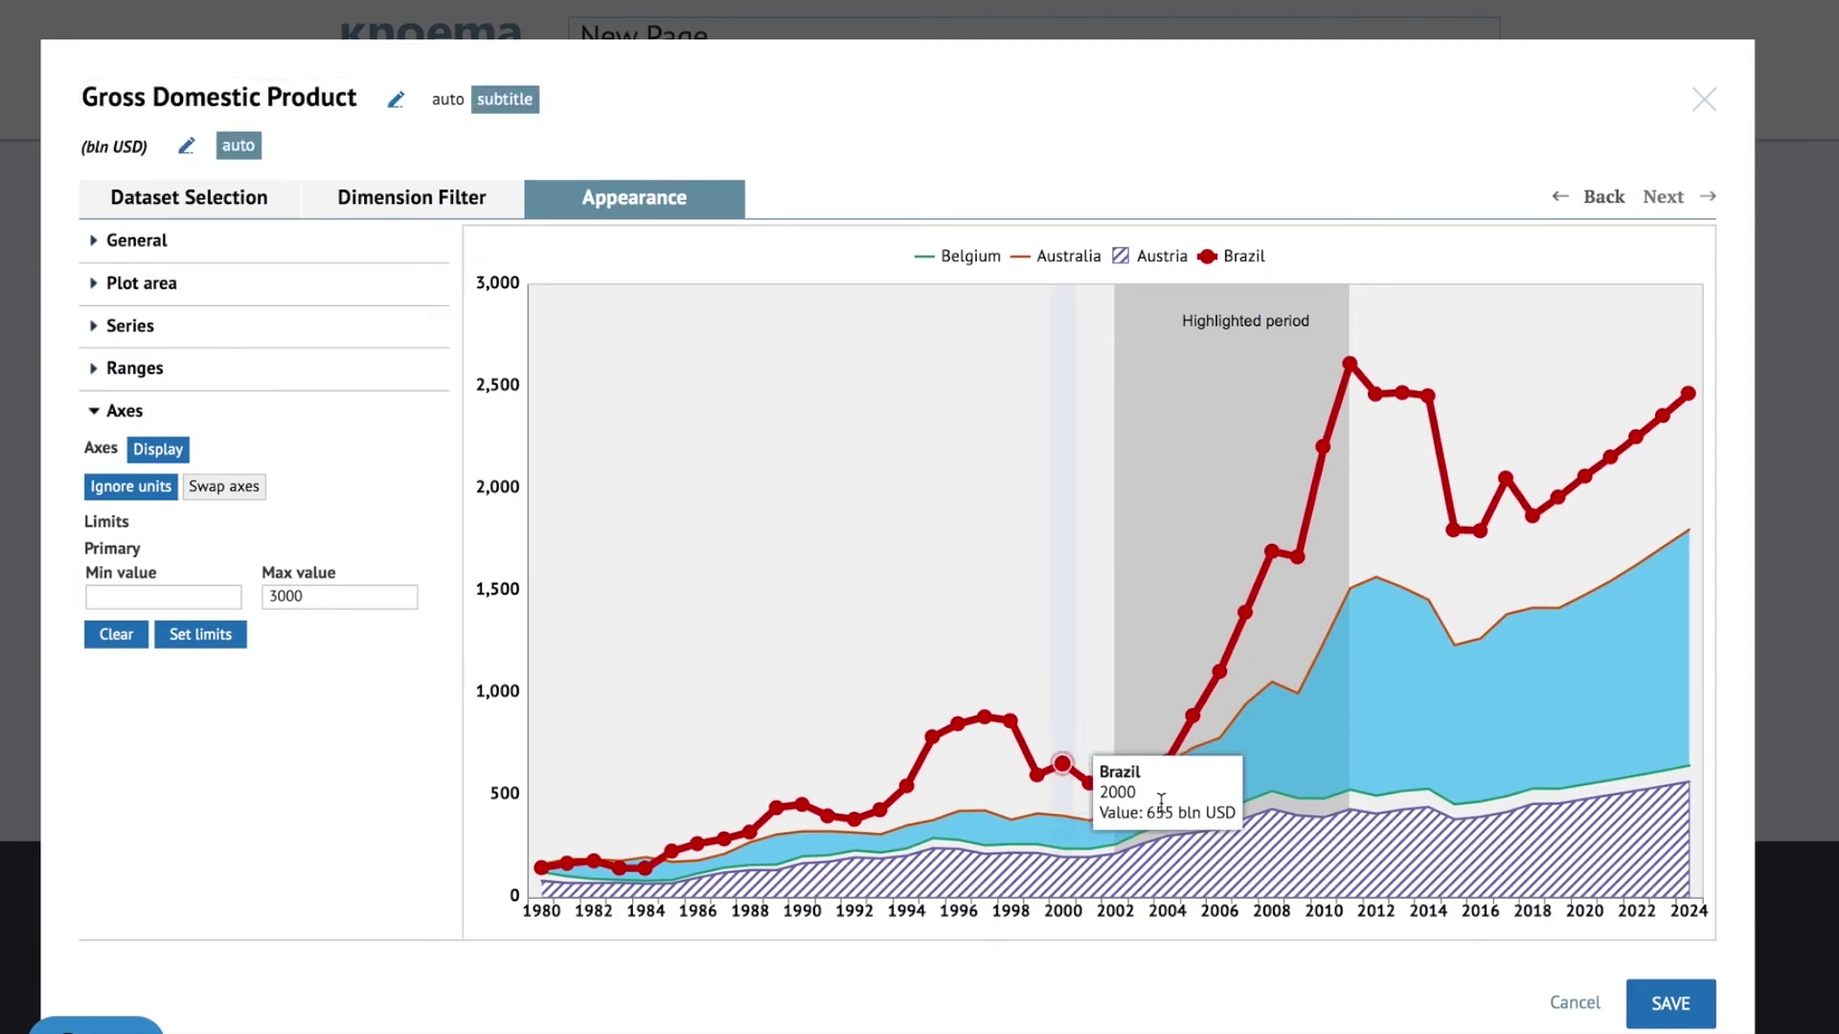
left_click(1671, 1004)
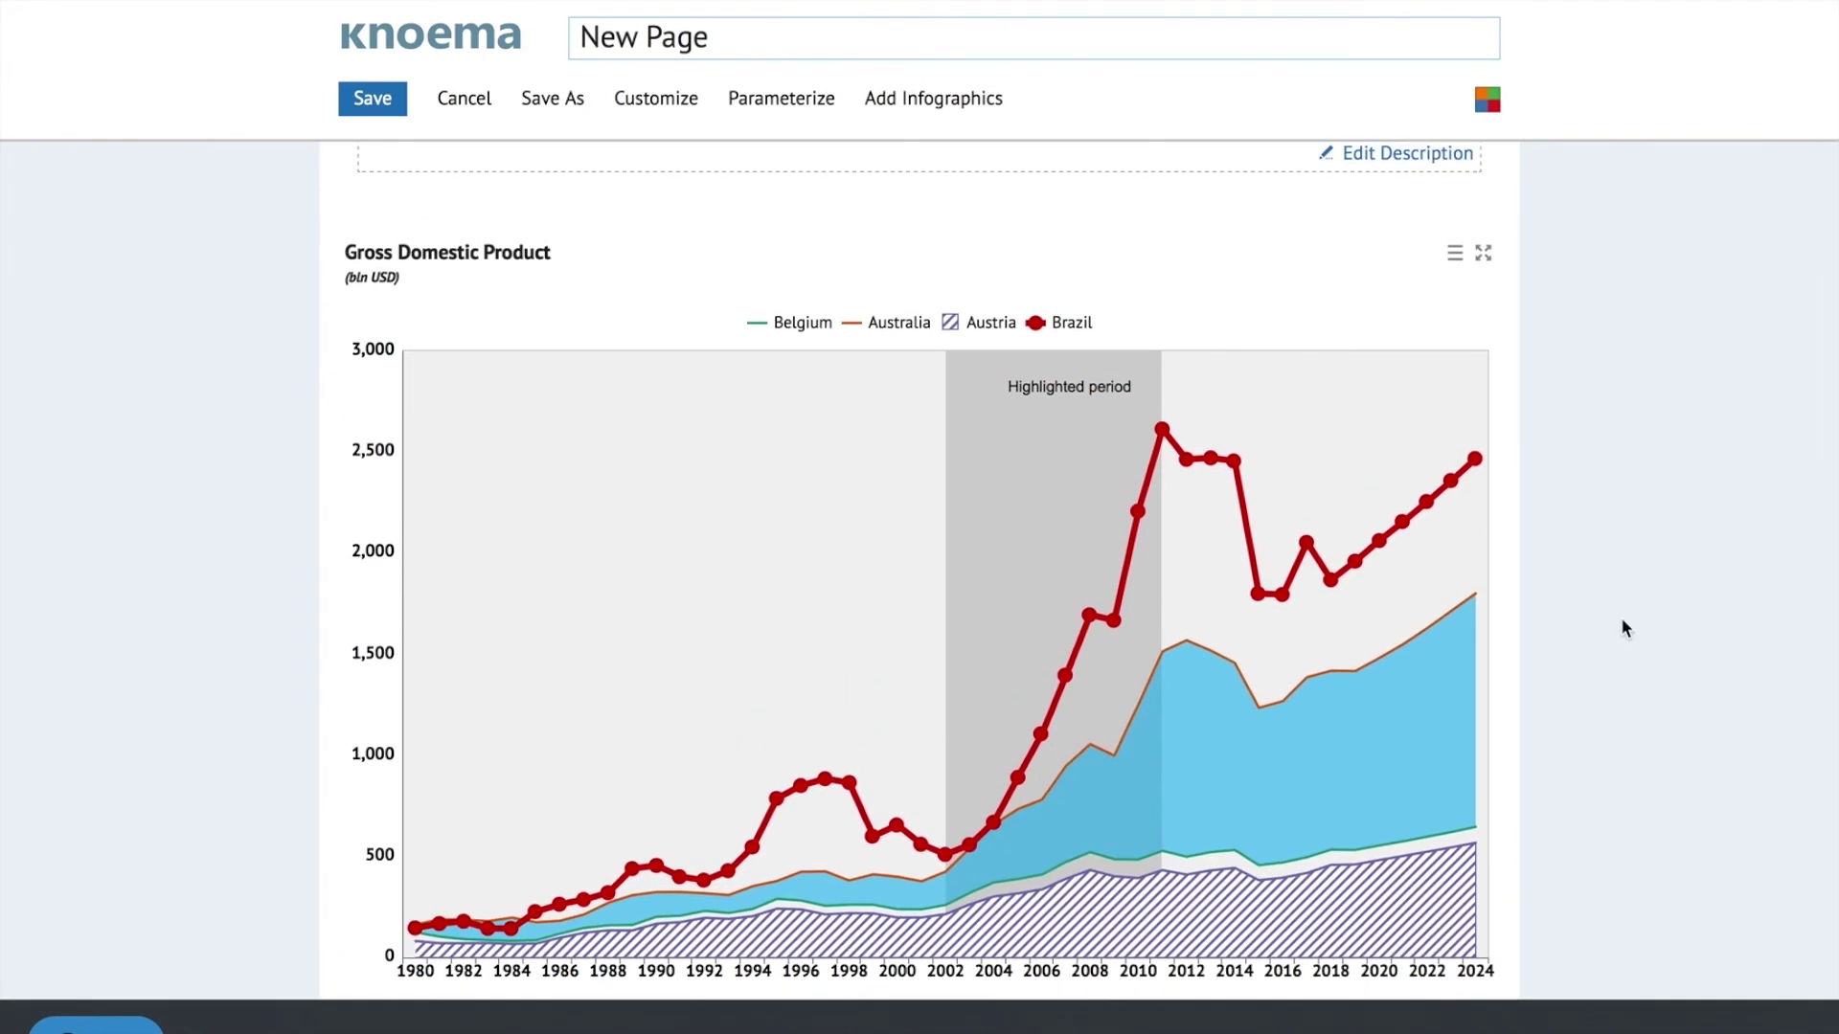
Step: Split the Gross Domestic Product chart's placeholder into two side-by-side parts, retaining the gadget on the left, and save the page
left_click(1455, 253)
left_click(1379, 394)
left_click(1022, 463)
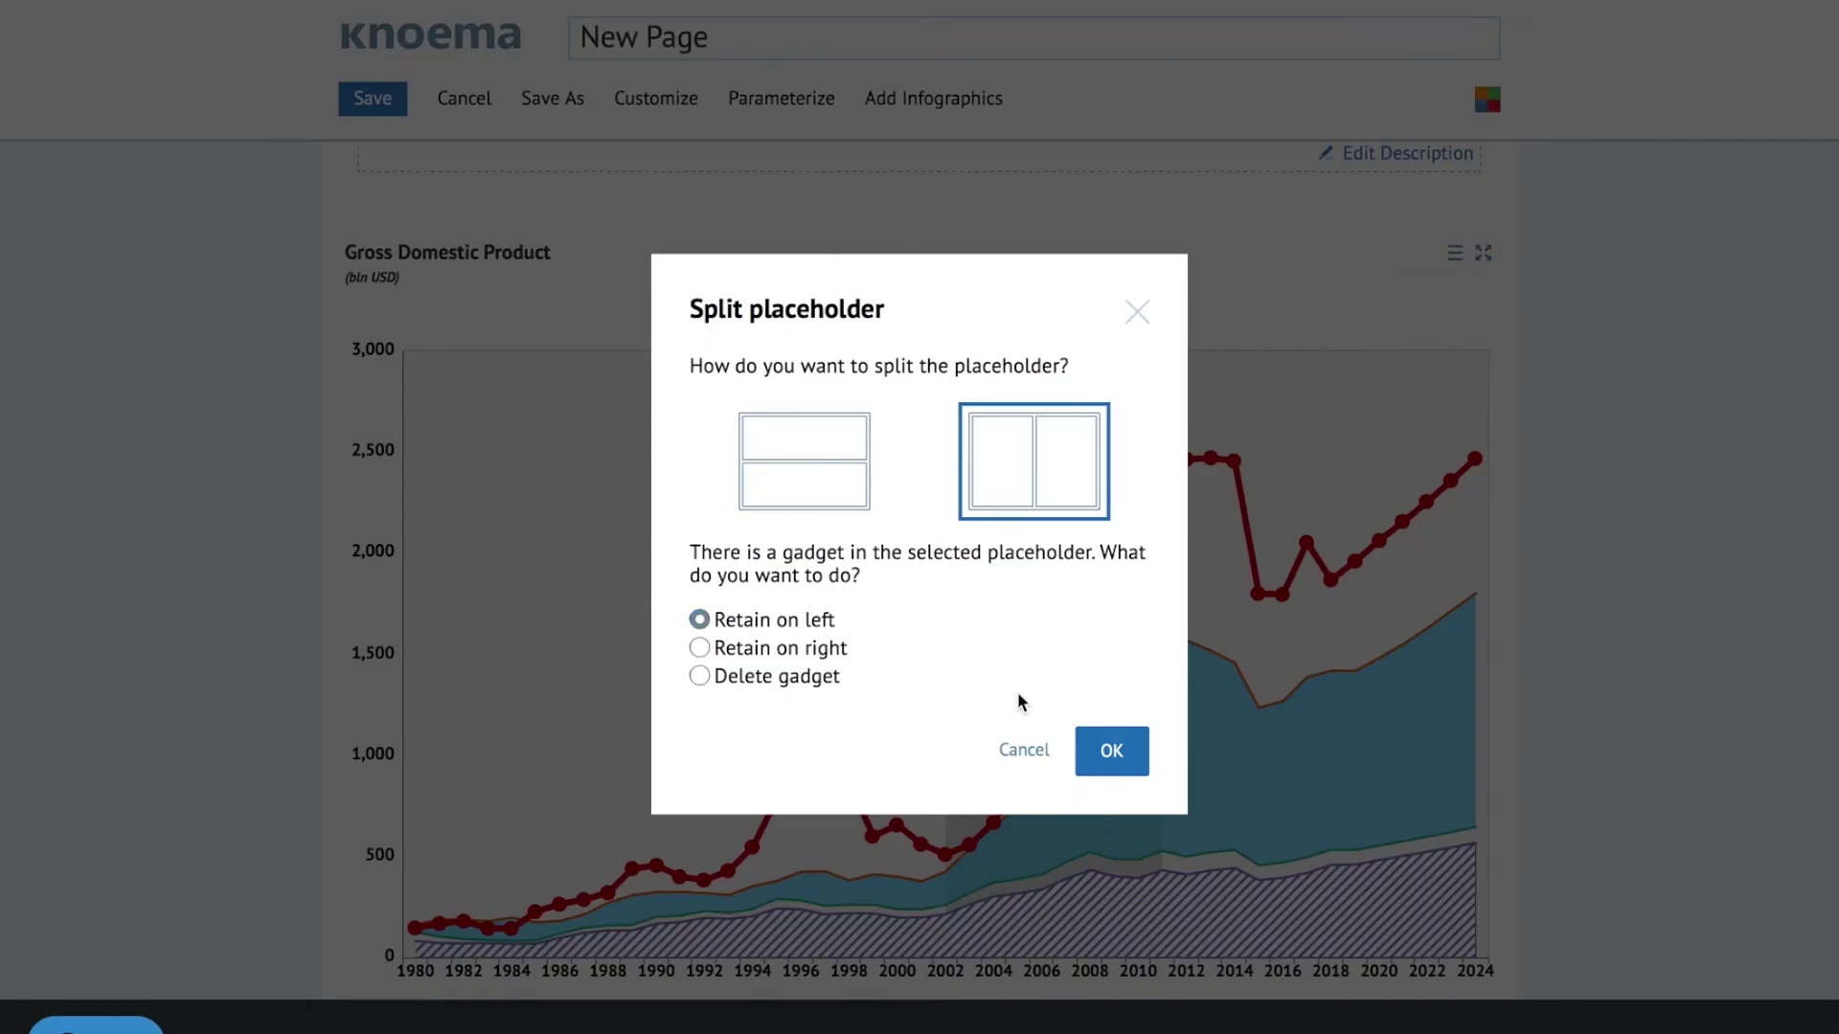
left_click(1110, 751)
left_click(373, 97)
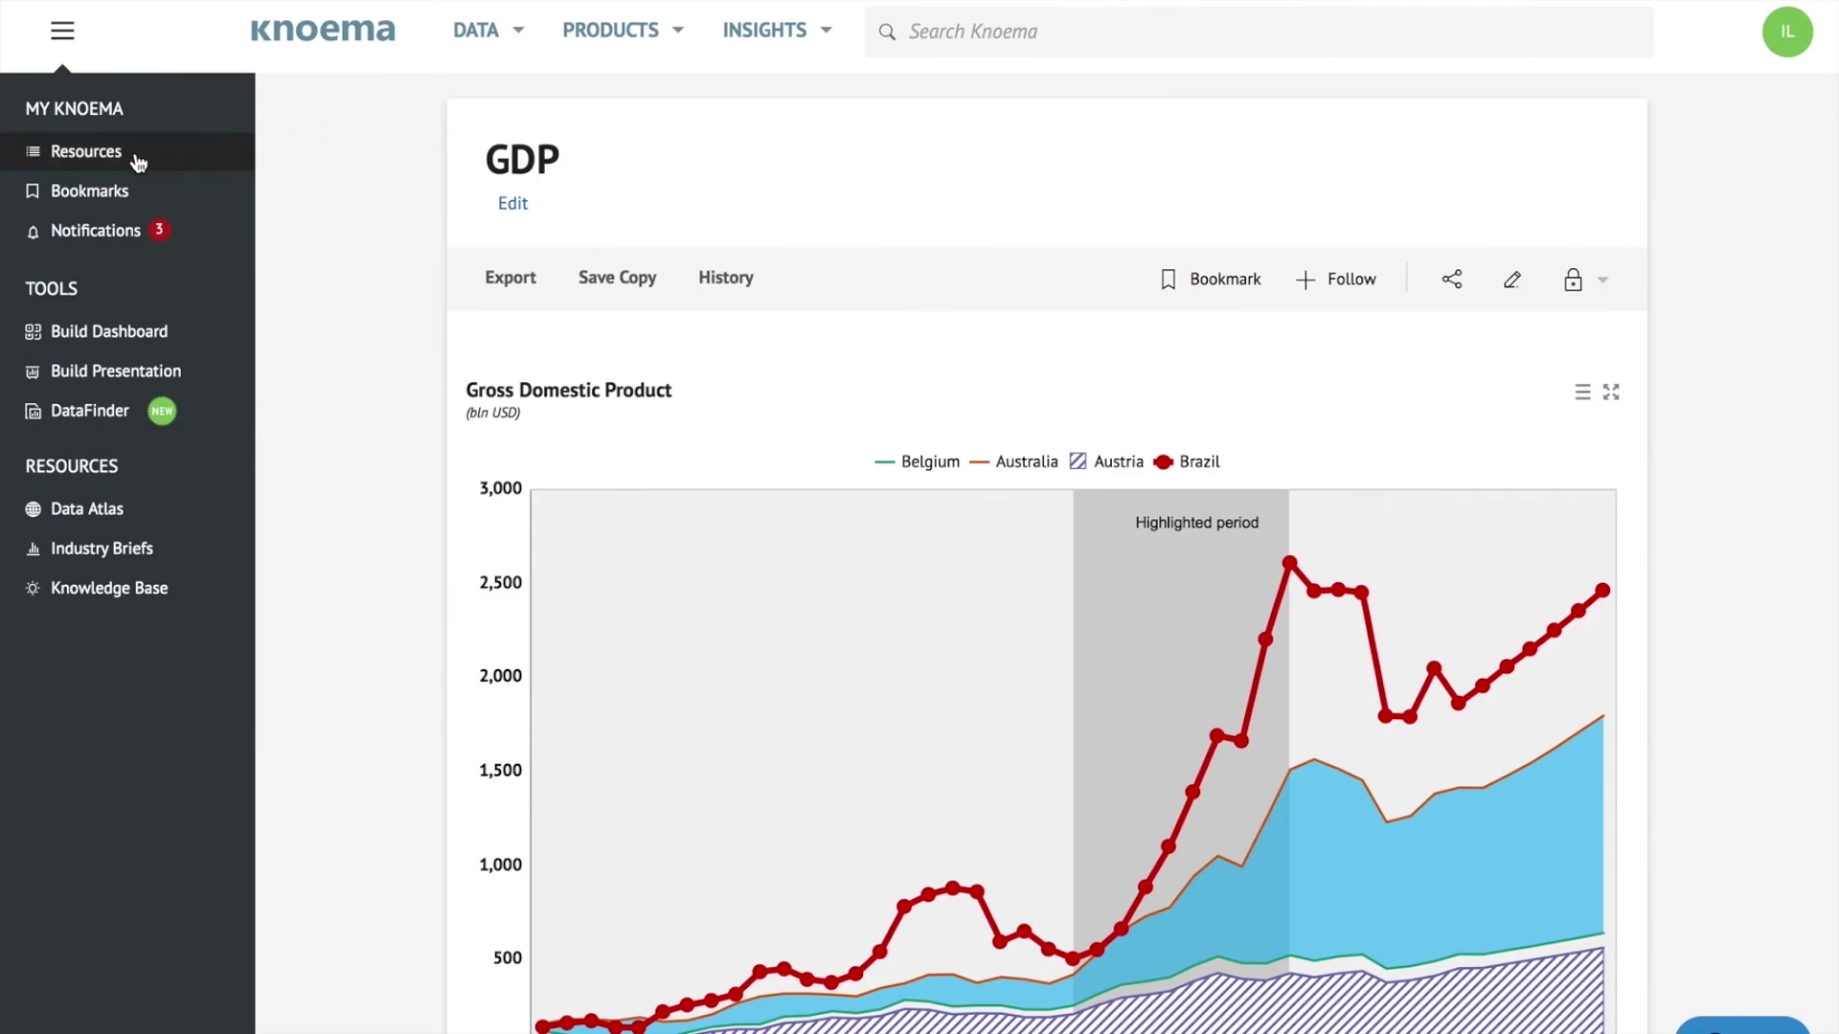
Step: Open the saved GDP page from the list of pages in your resources
left_click(136, 156)
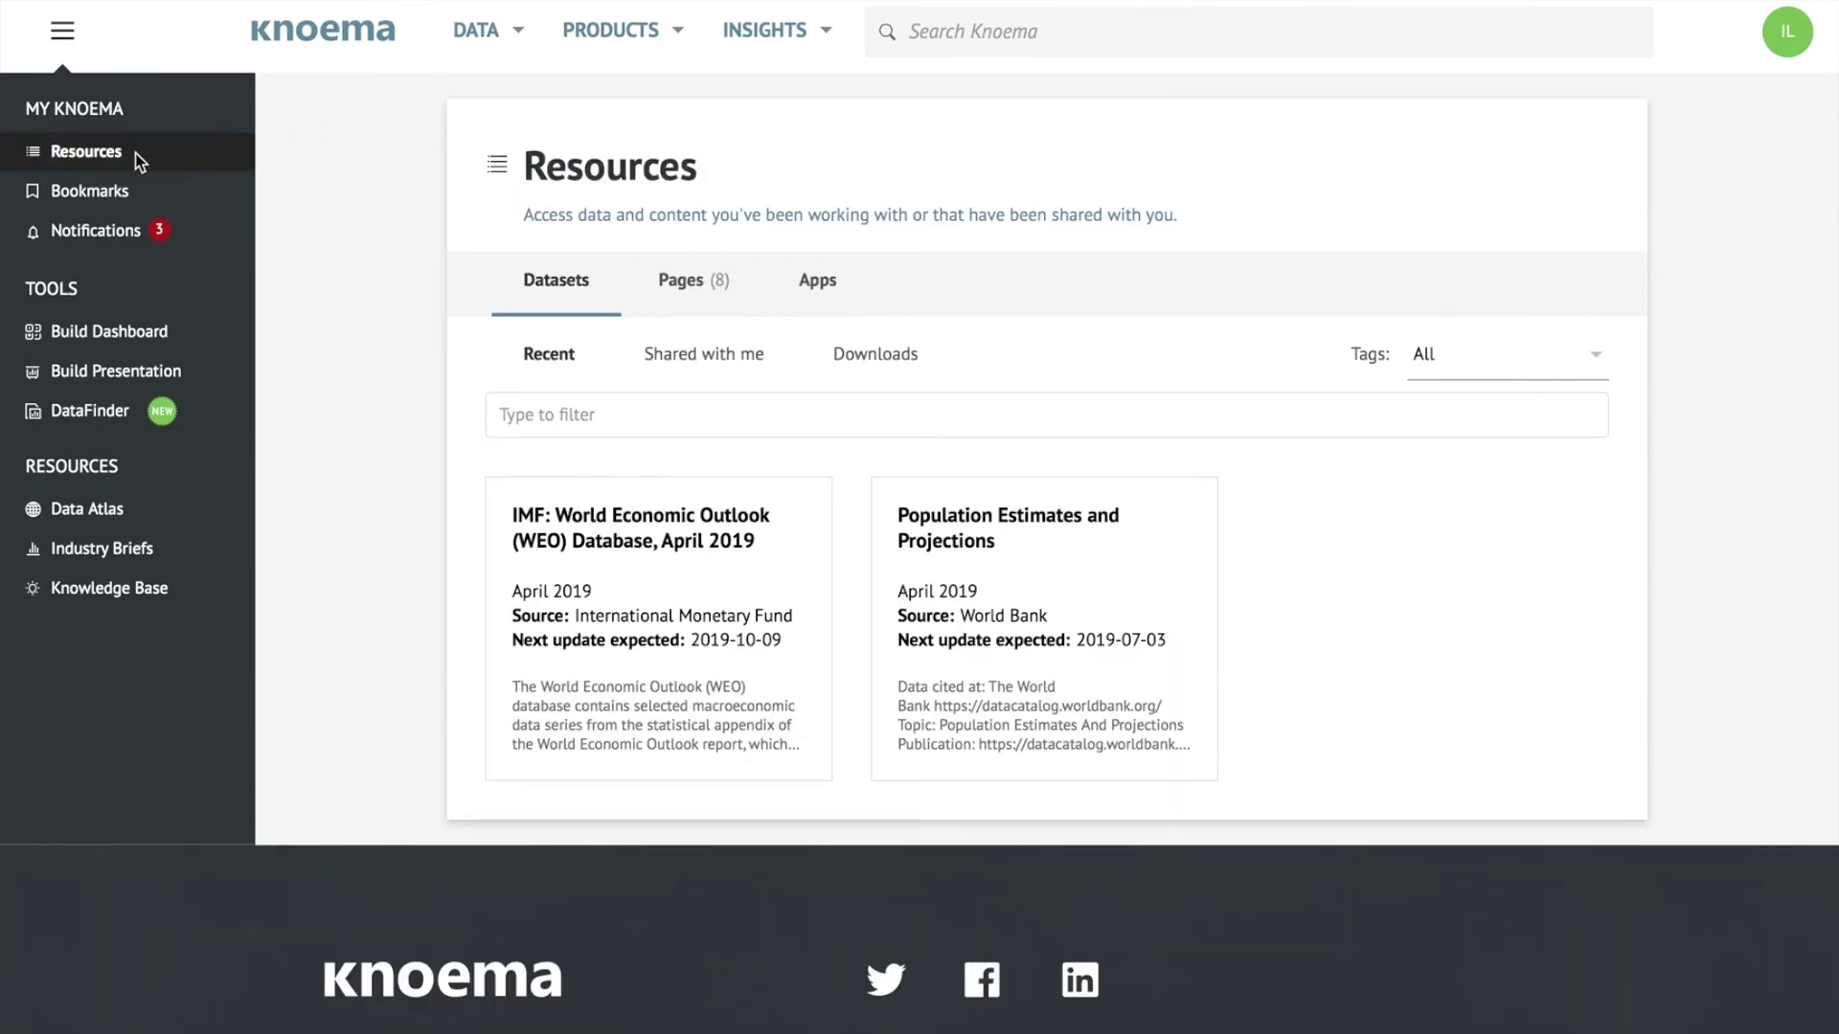
left_click(684, 280)
left_click(649, 547)
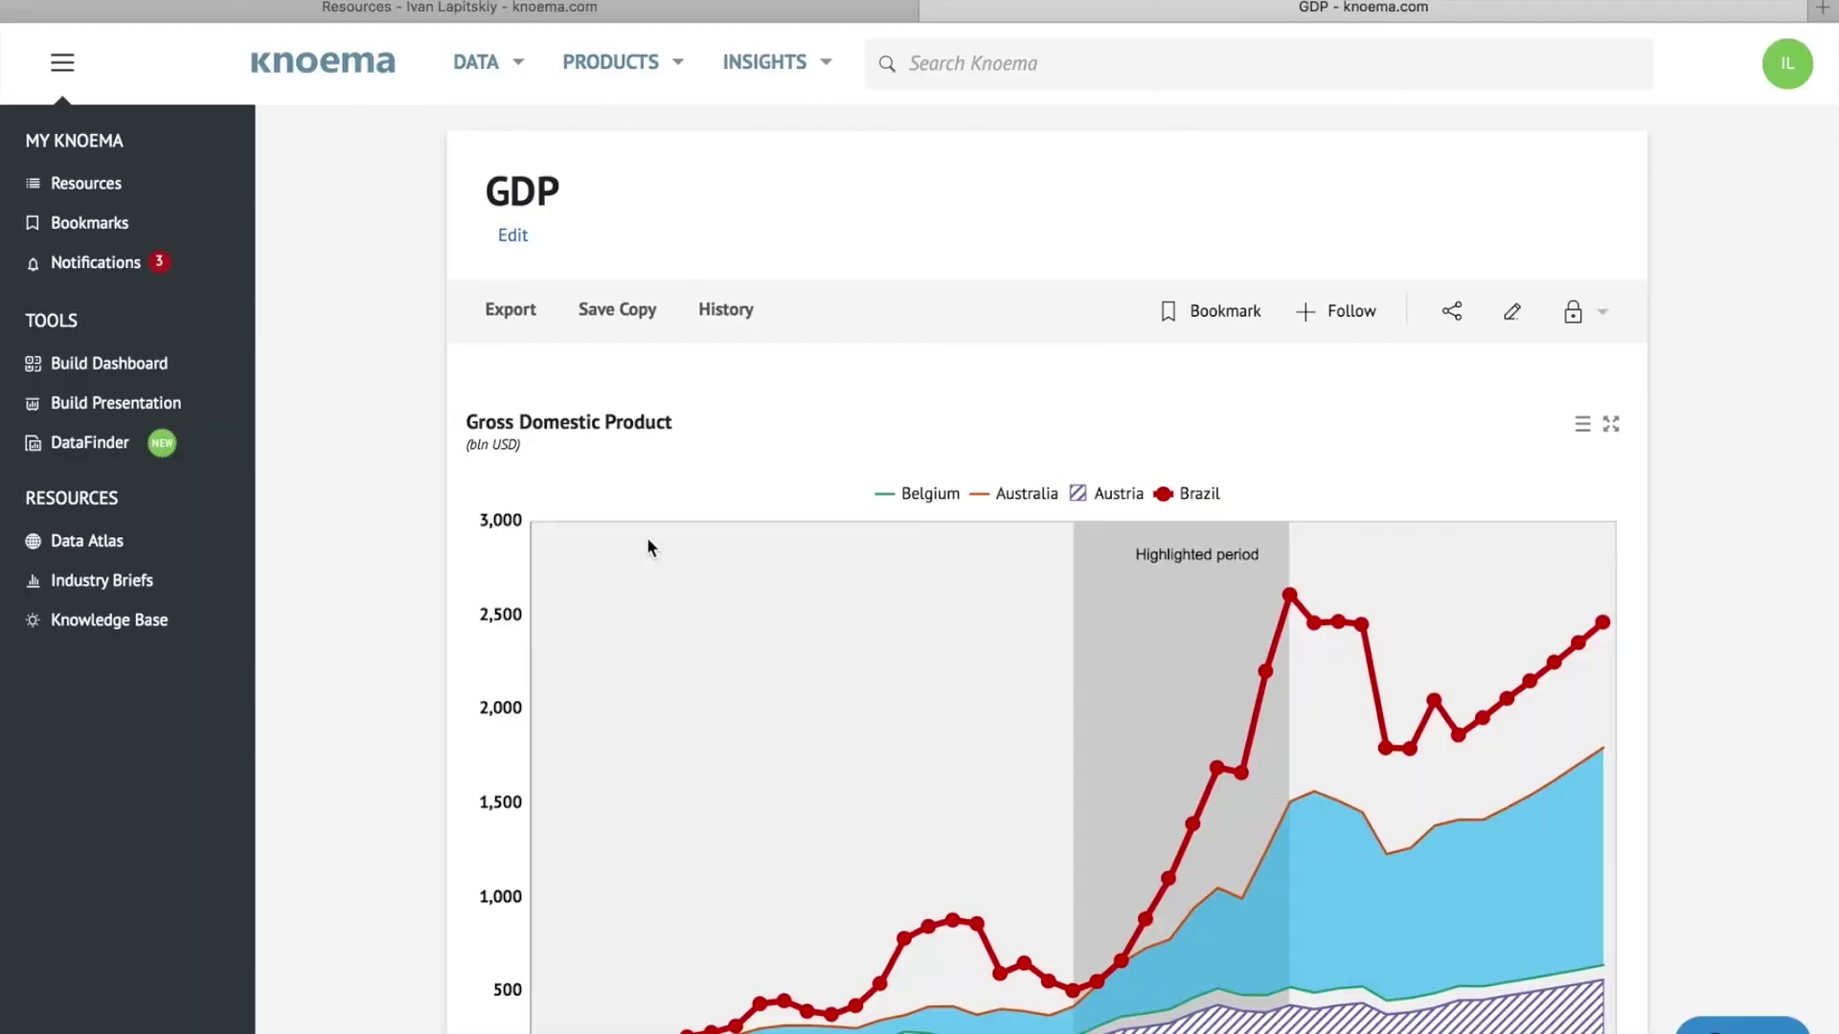
Step: View the GDP page's sharing link and its export options, closing each without sharing or exporting
left_click(1452, 312)
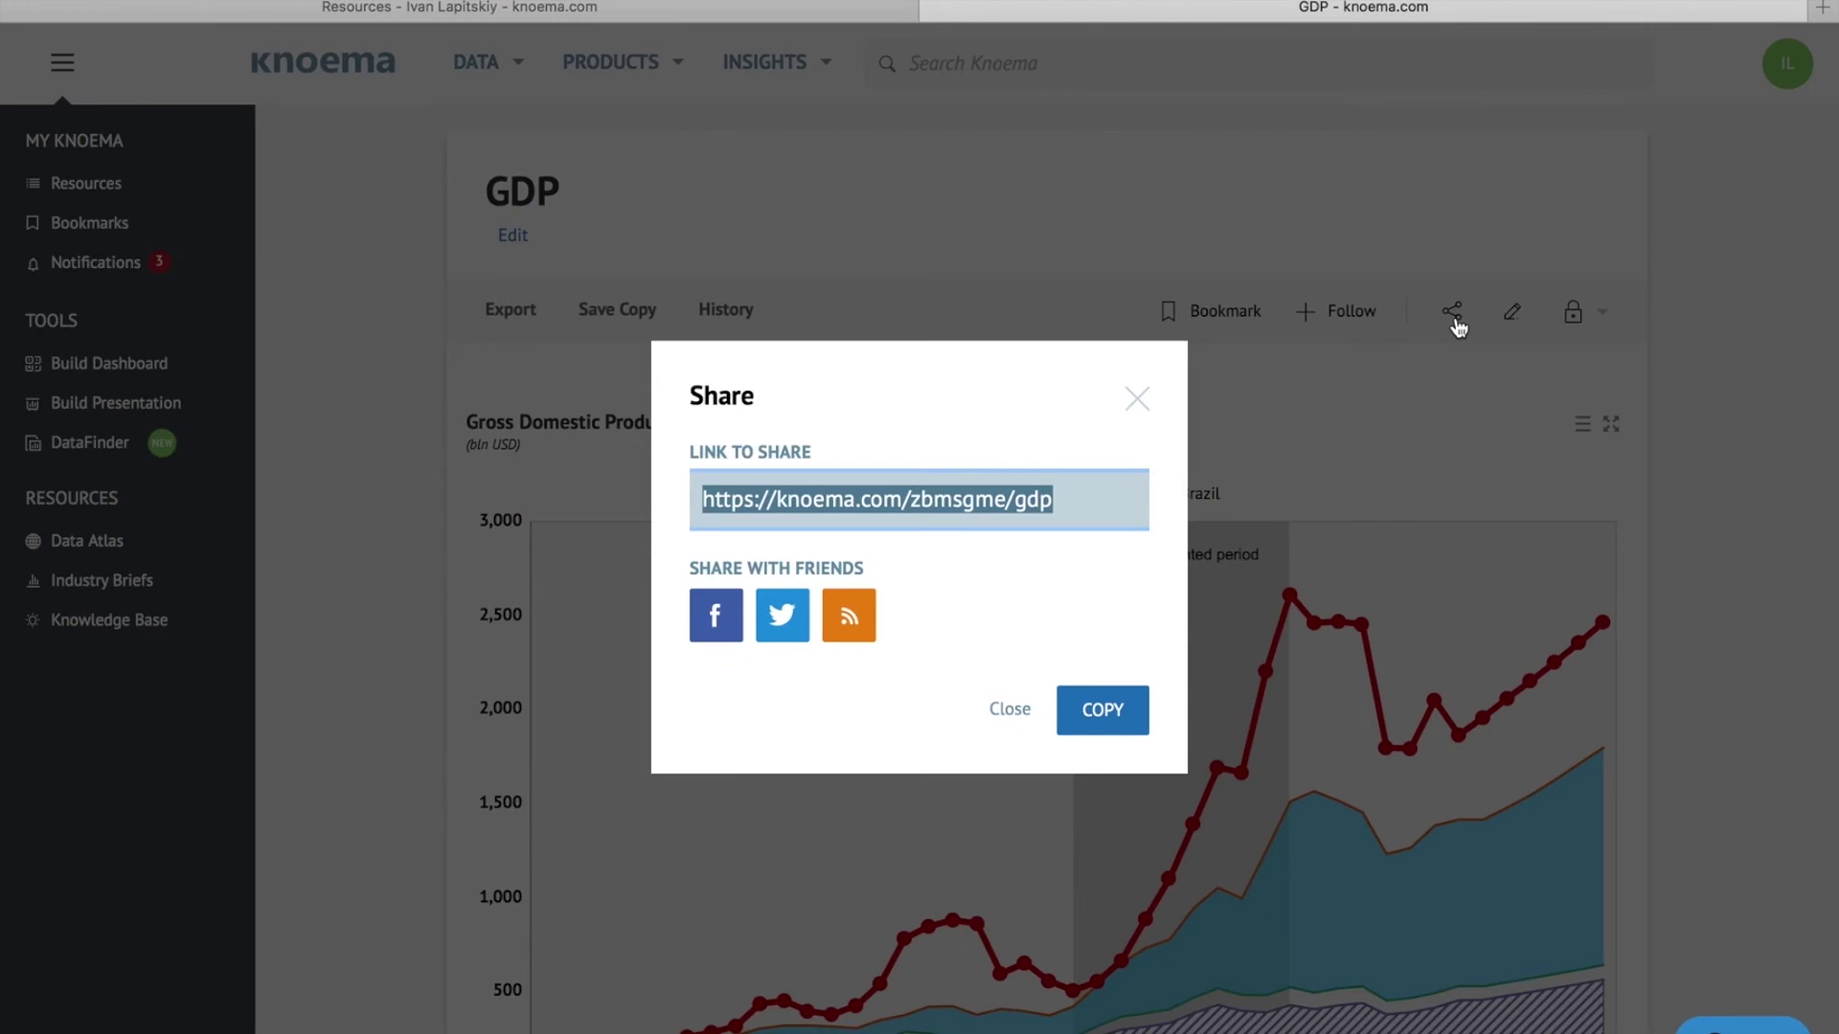
left_click(1137, 398)
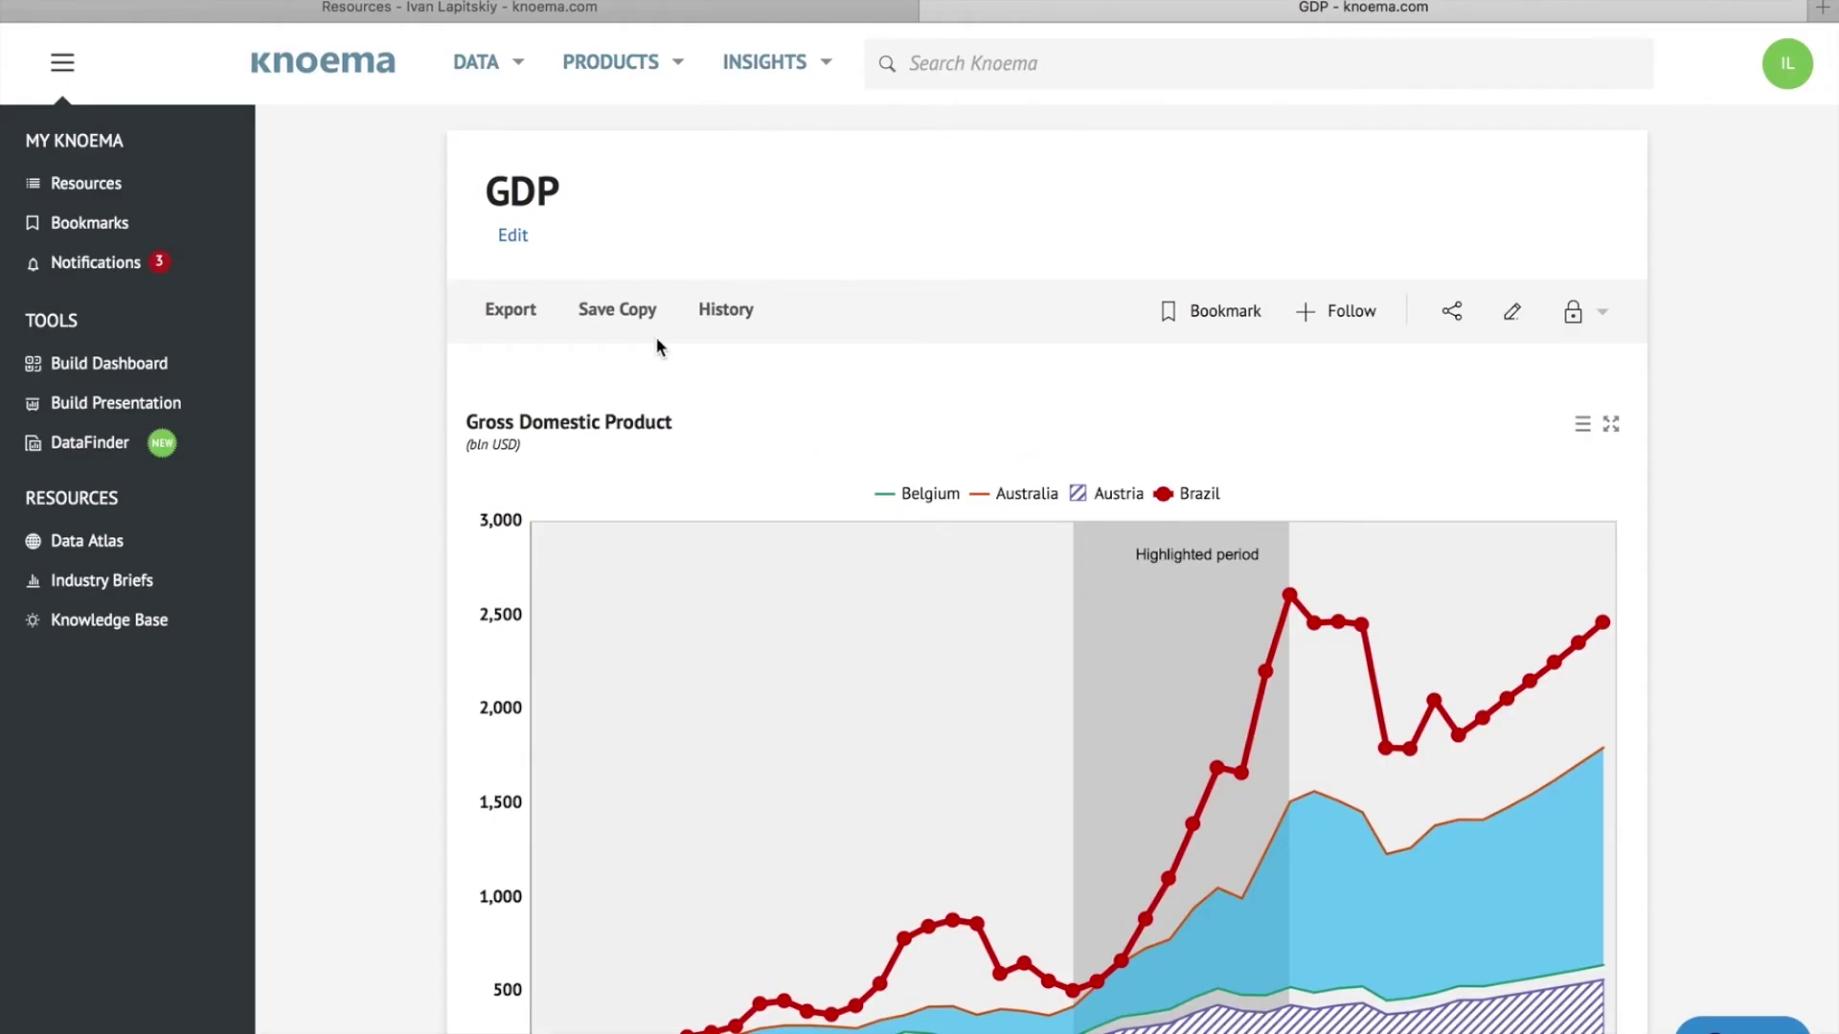
left_click(507, 310)
left_click(1266, 391)
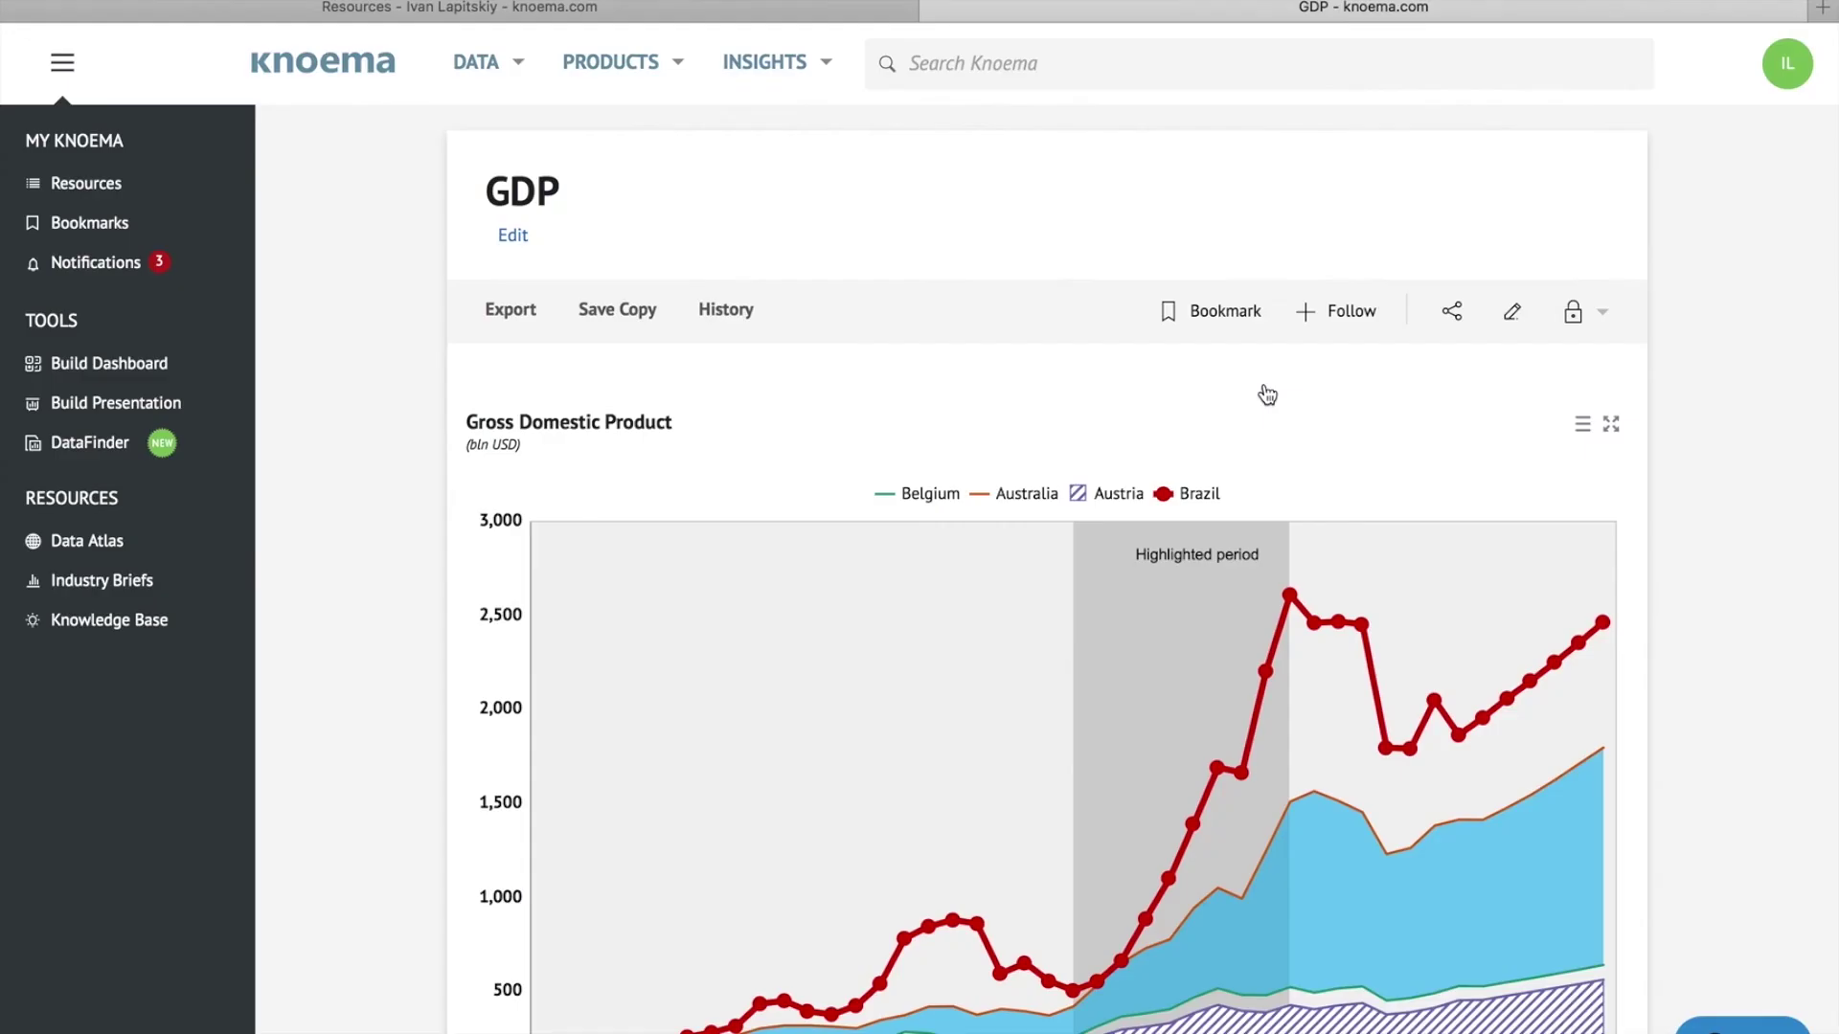
Step: Examine the export formats offered for the Gross Domestic Product chart, close them without exporting, and view the whole chart
left_click(1583, 425)
left_click(1566, 505)
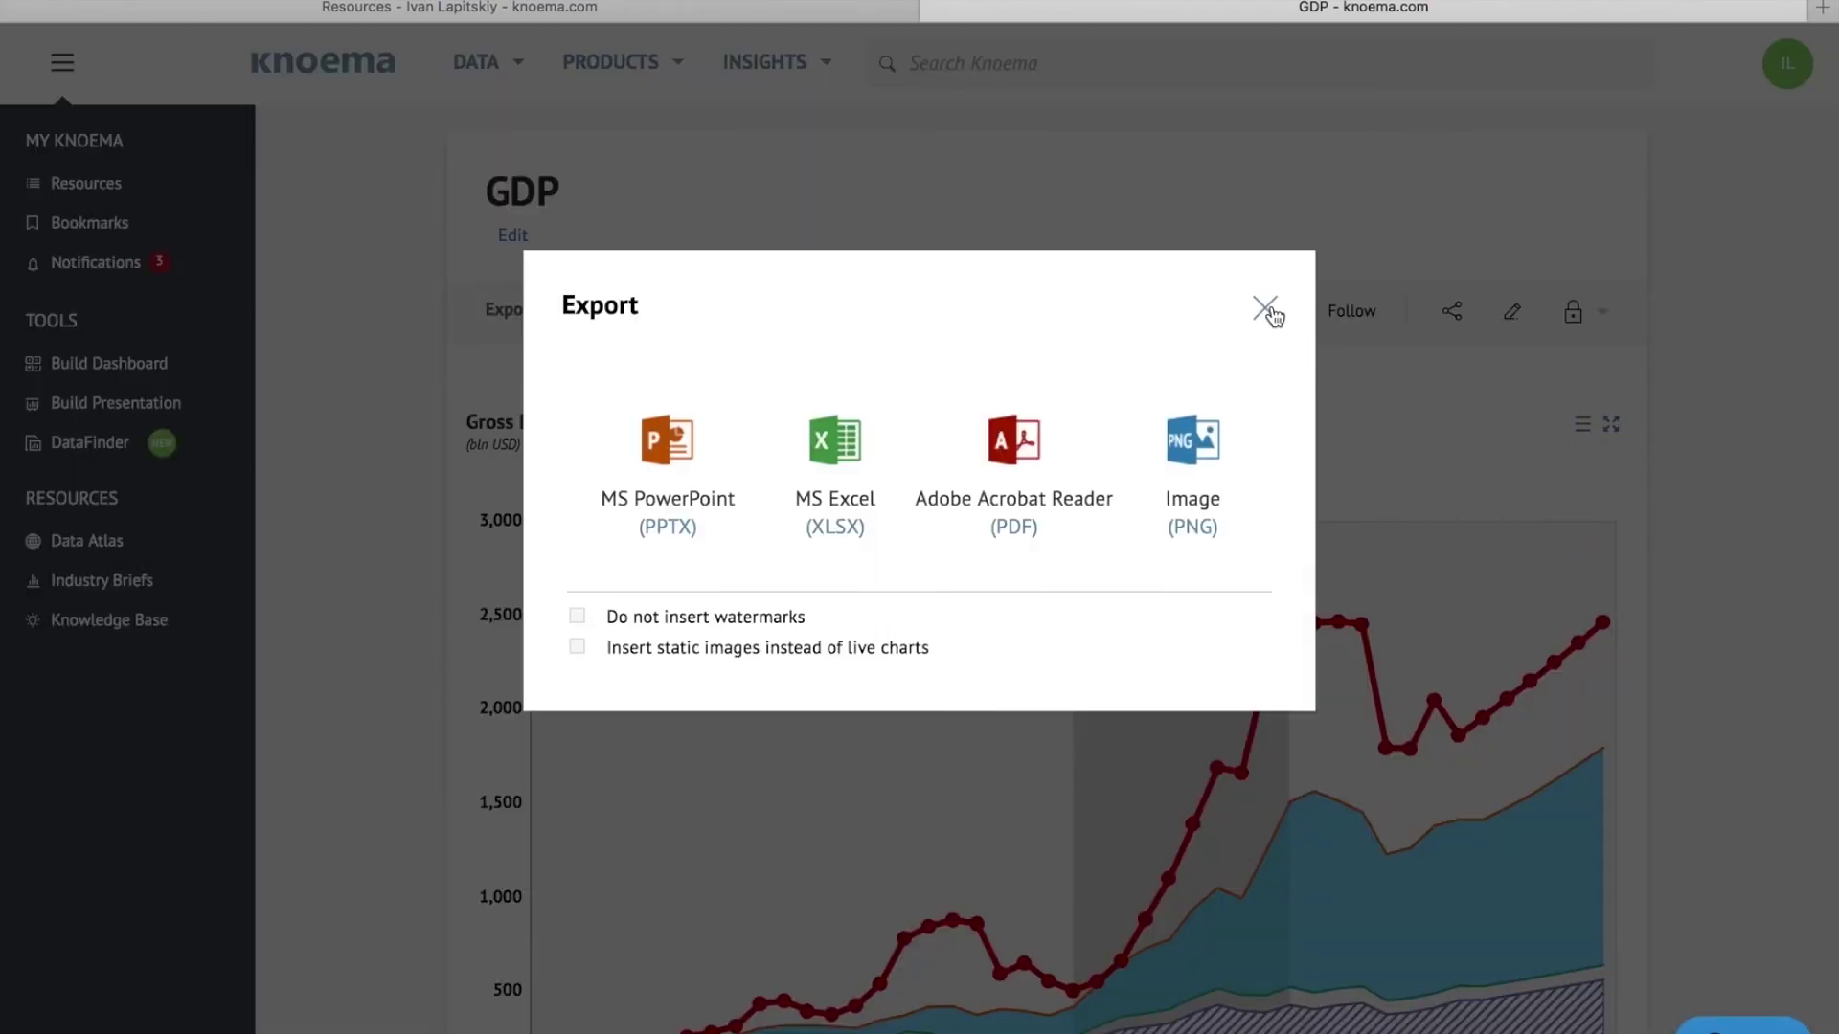
left_click(1266, 309)
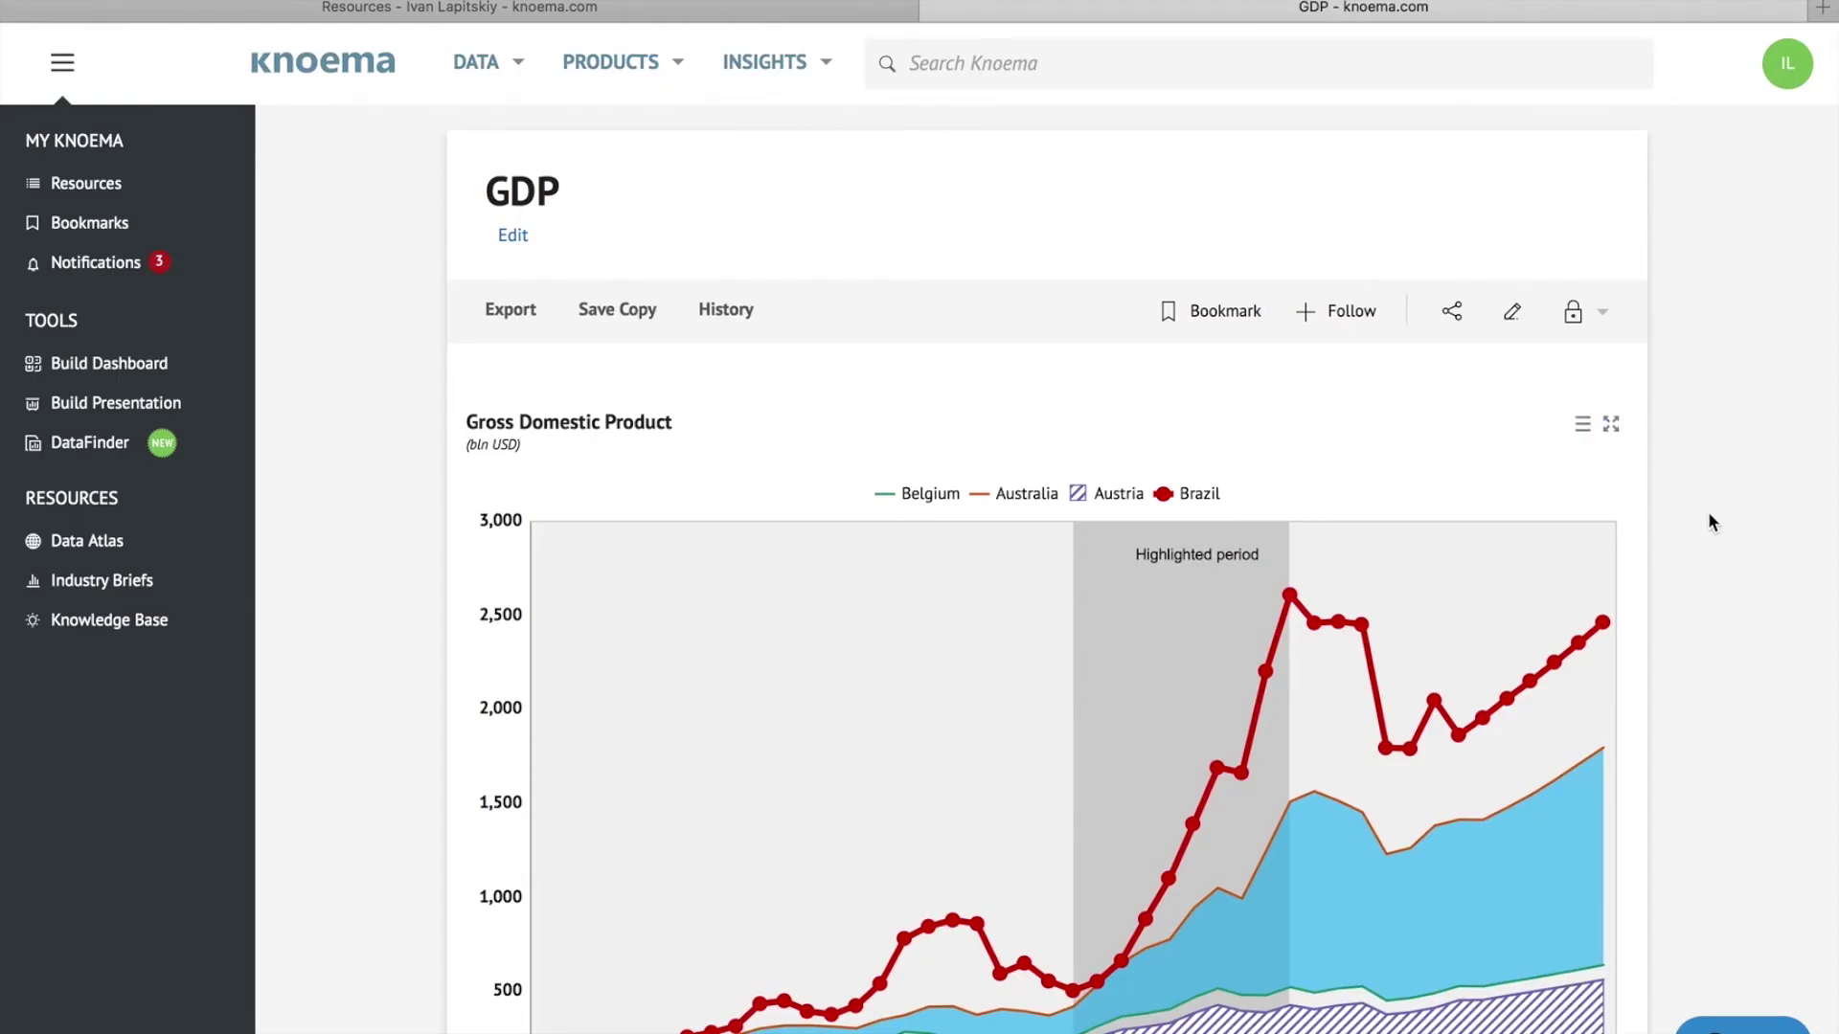
scroll(1713, 522, "down", 2)
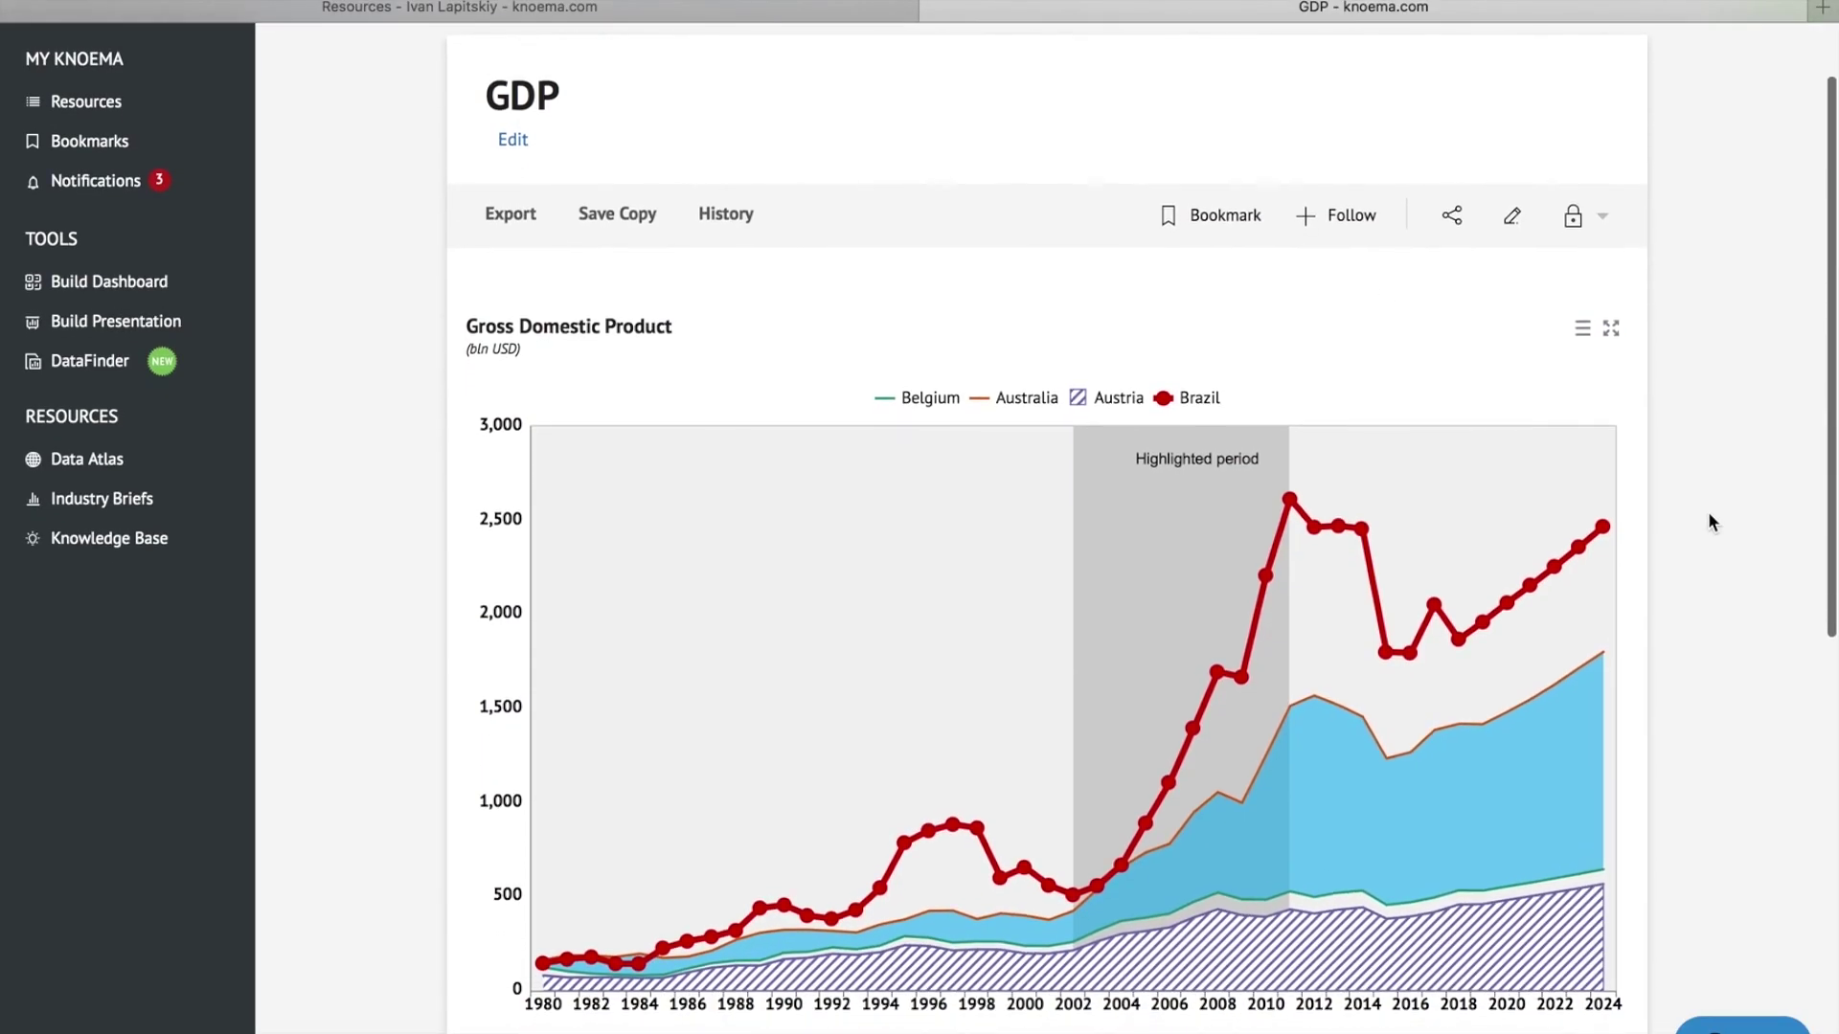